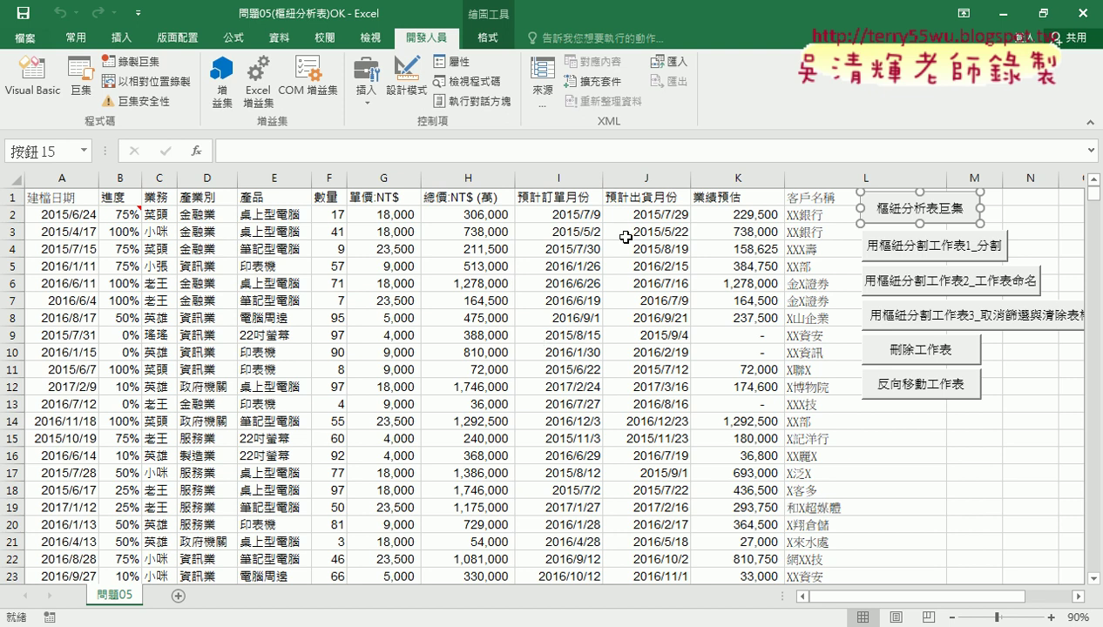
Step: Start recording a new macro from the Developer tab
click(132, 67)
drag(389, 225, 584, 153)
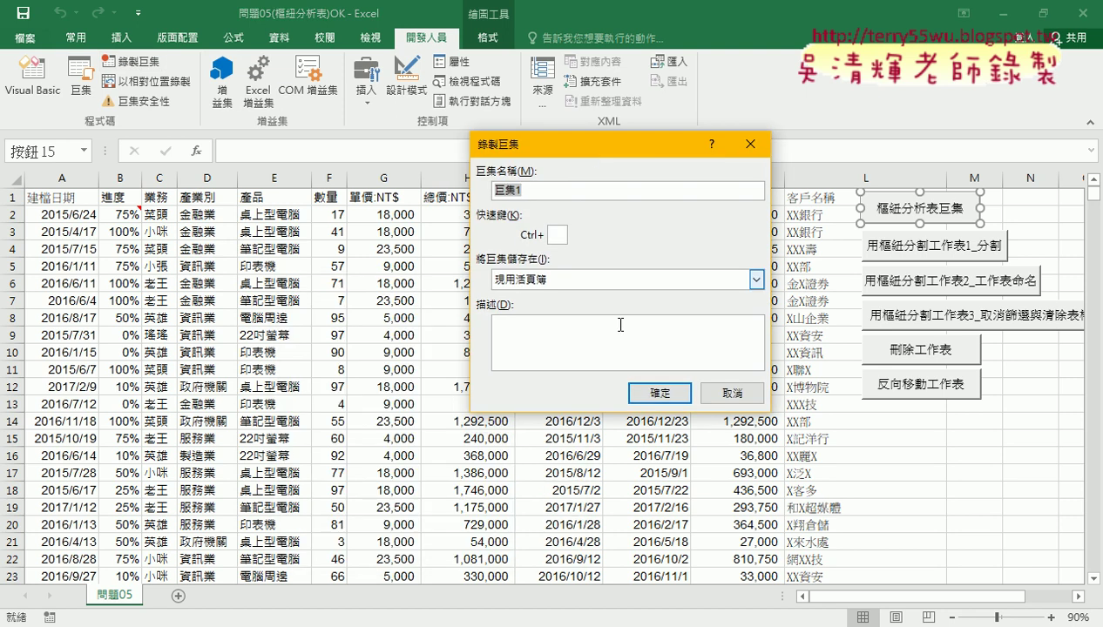
click(660, 393)
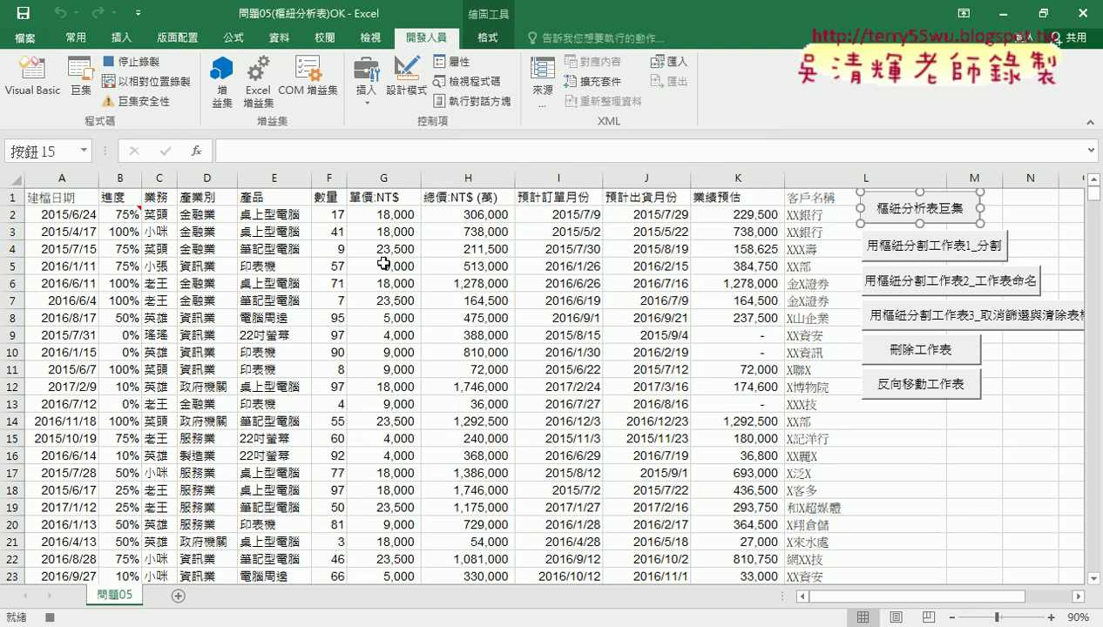
Step: From cell D6, insert a PivotTable of 問題05!$A$1:$L$2500 on a new worksheet
click(122, 36)
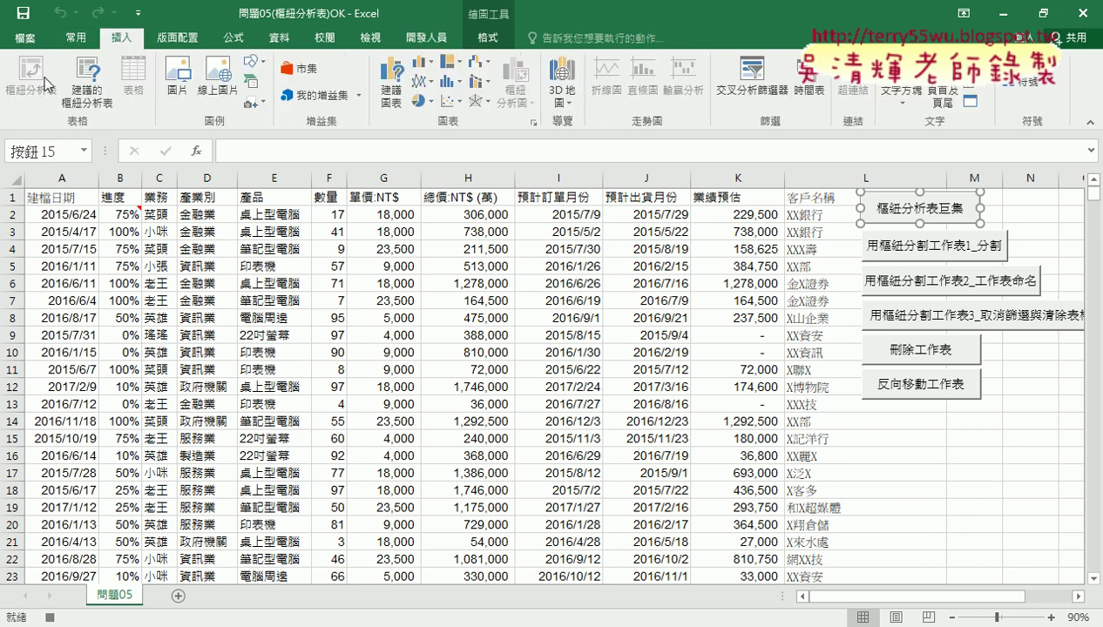
click(209, 283)
click(30, 76)
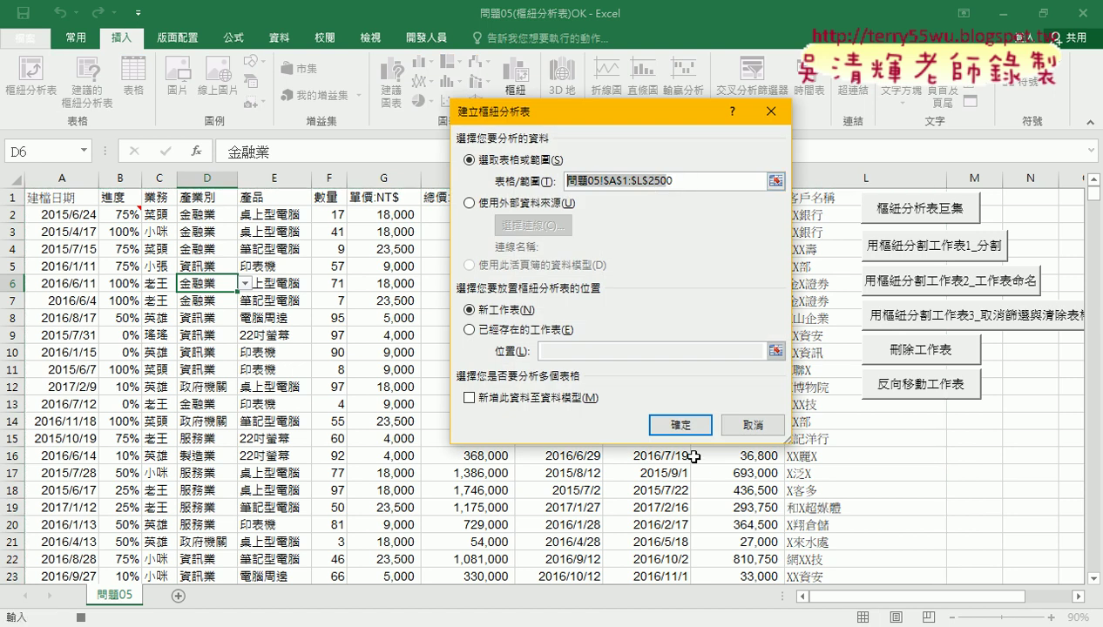
click(680, 425)
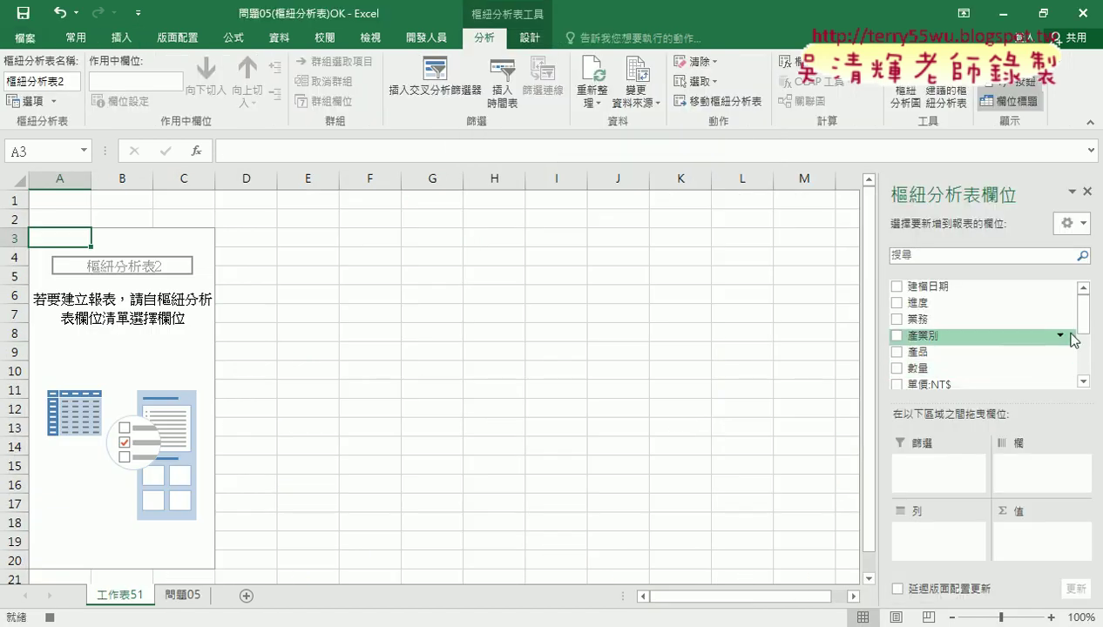
Step: Put 業務 in Rows and sum 總價:NT$ (萬) in Values, then select total cell B4
drag(950, 319, 929, 538)
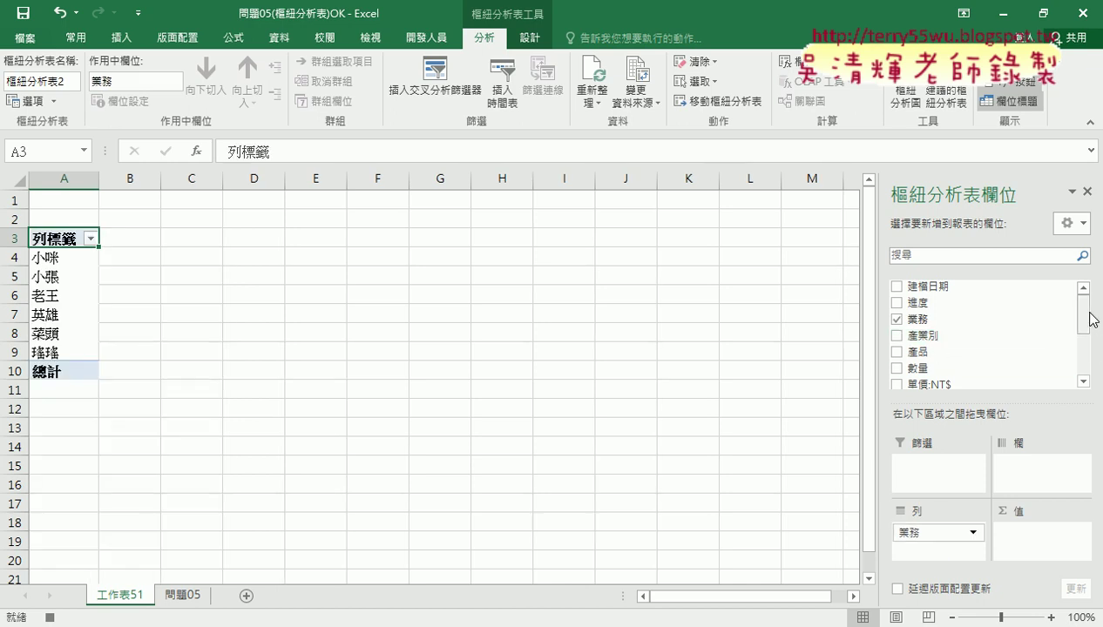
drag(1089, 312, 1083, 348)
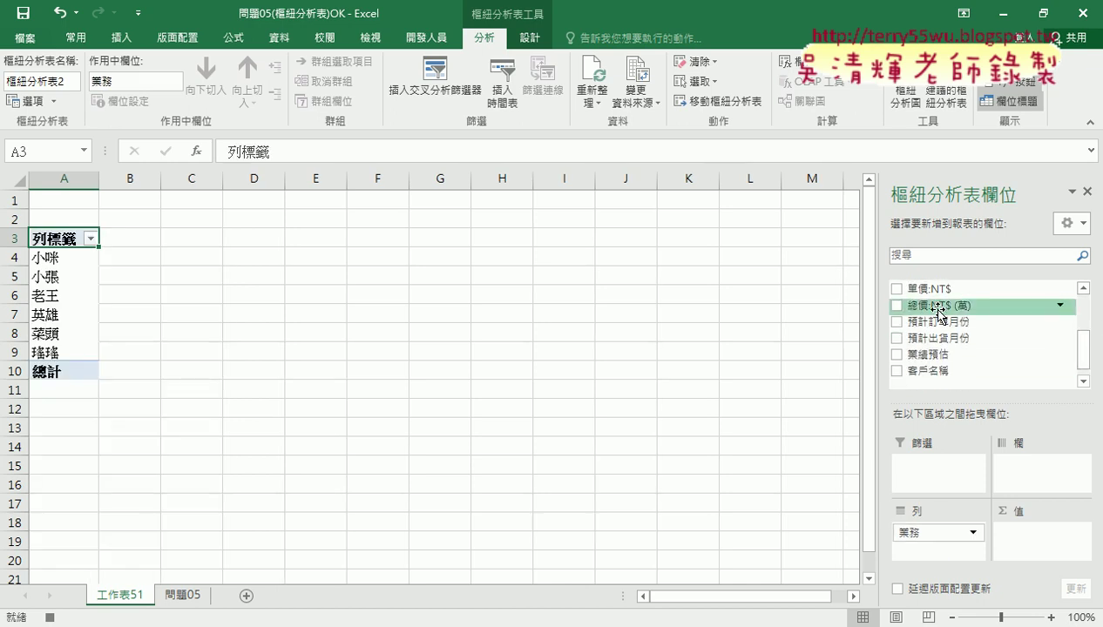
drag(939, 305, 1025, 538)
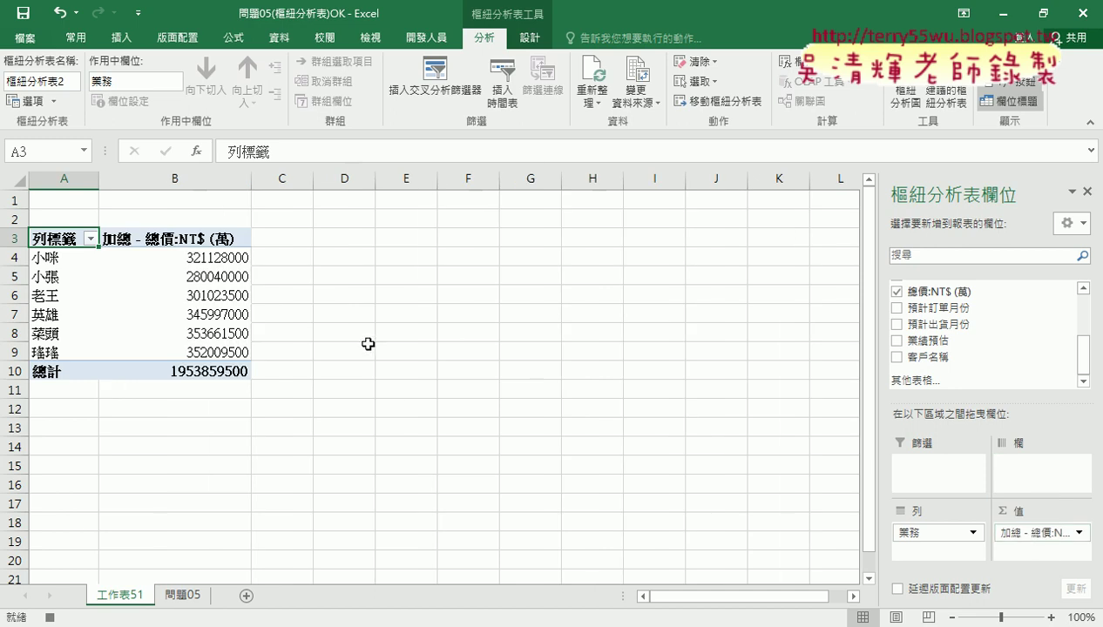
mouse_move(214, 259)
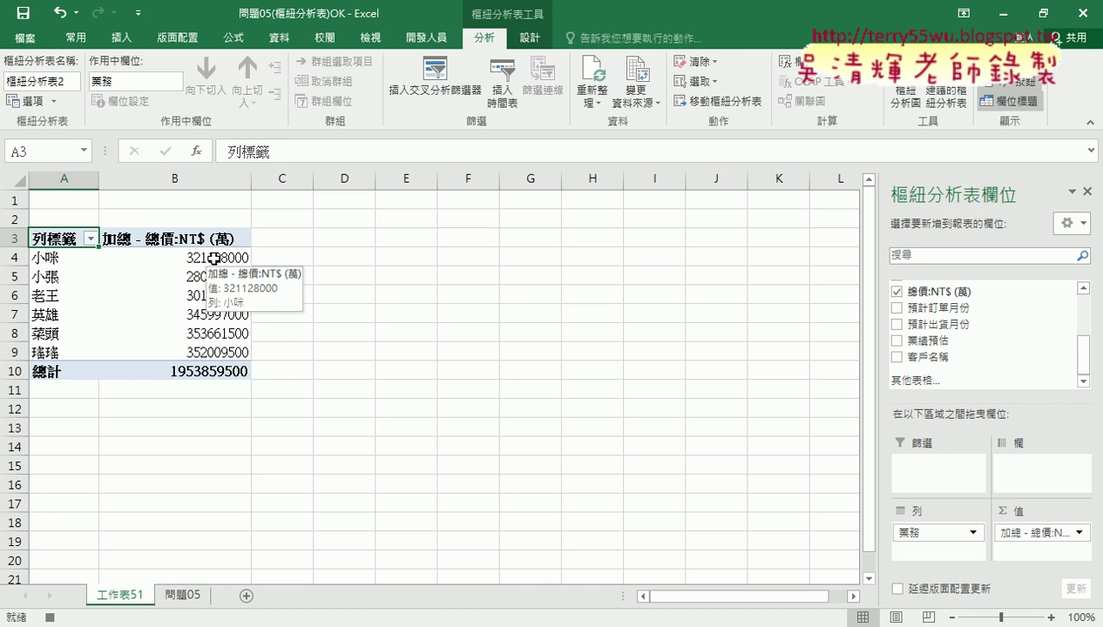
click(214, 258)
click(285, 40)
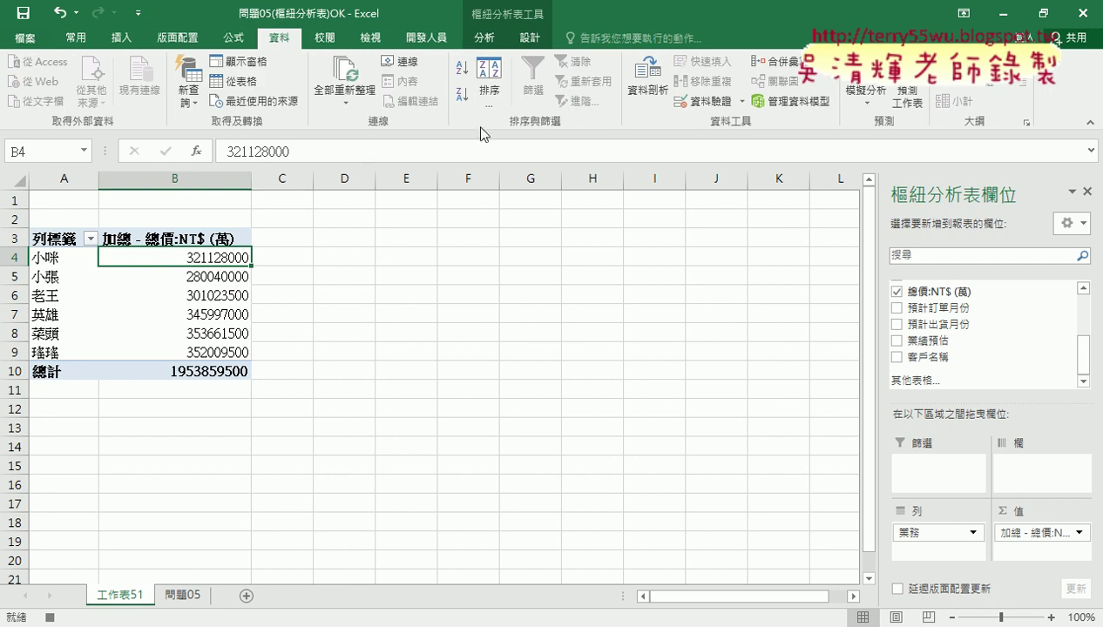
Step: Sort totals Z→A, stop the macro recording, and delete the 工作表51 sheet
click(460, 96)
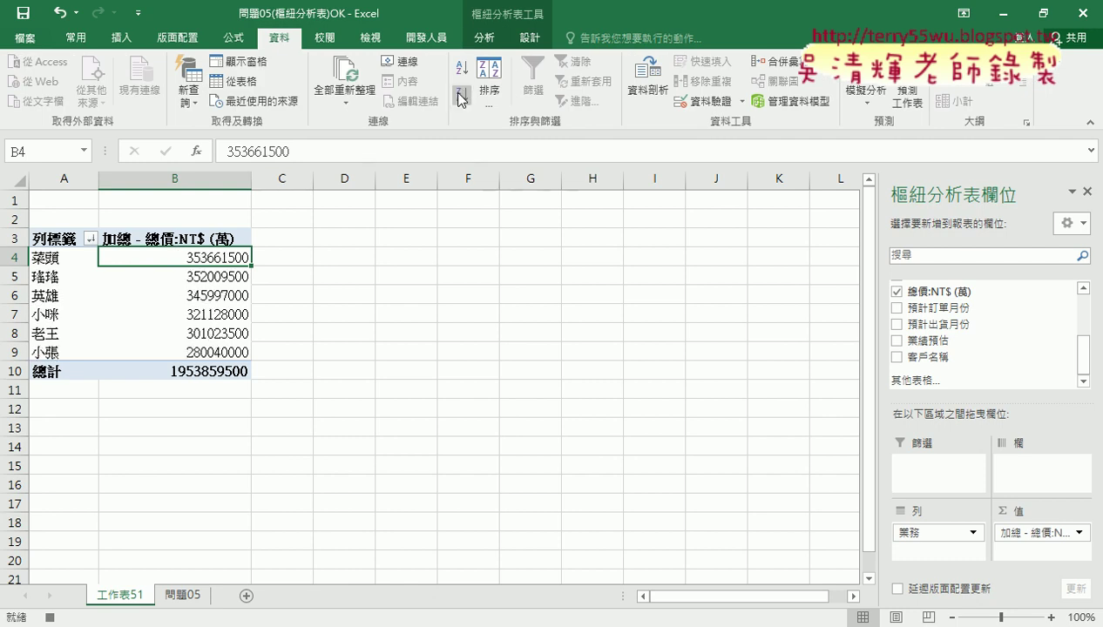
click(426, 38)
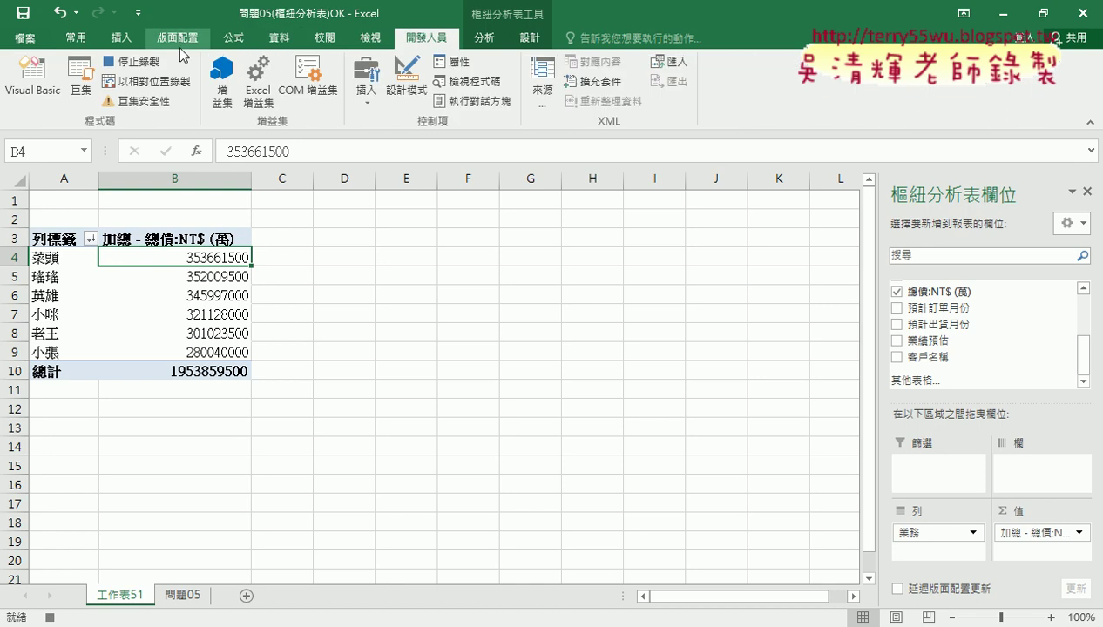
click(145, 64)
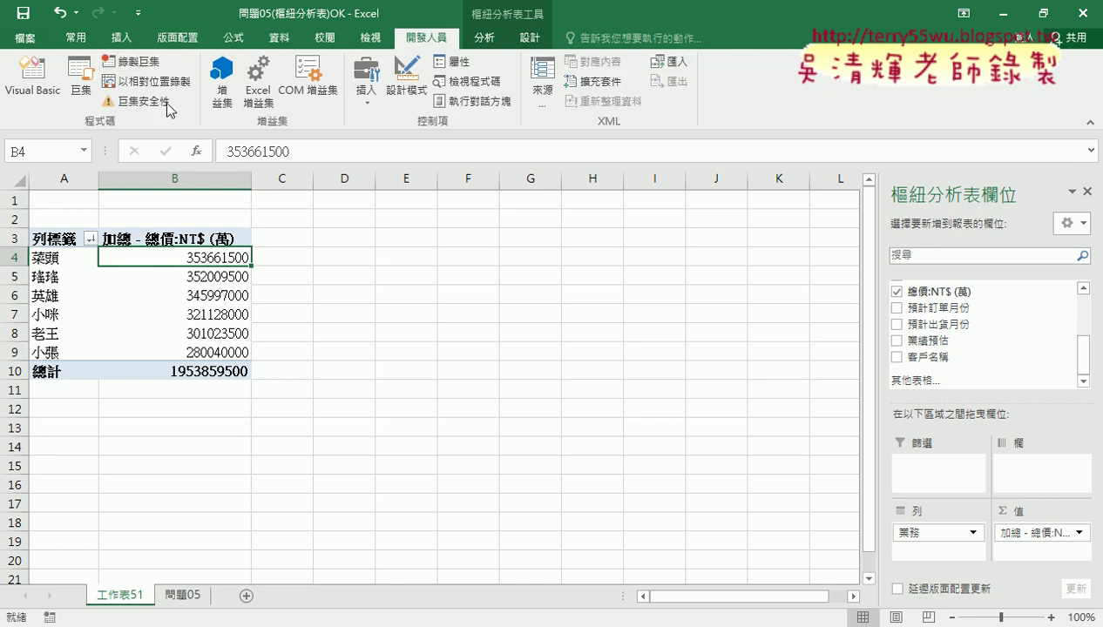
right_click(135, 601)
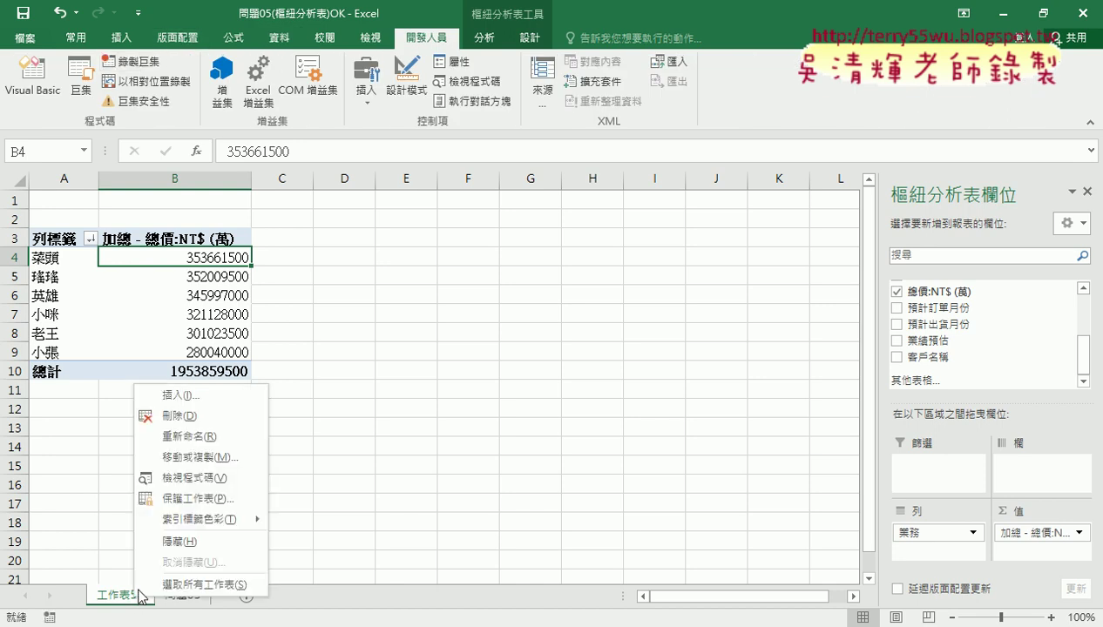
click(202, 412)
Step: Confirm deleting 工作表51, then run 巨集1 from the Macros list
click(516, 369)
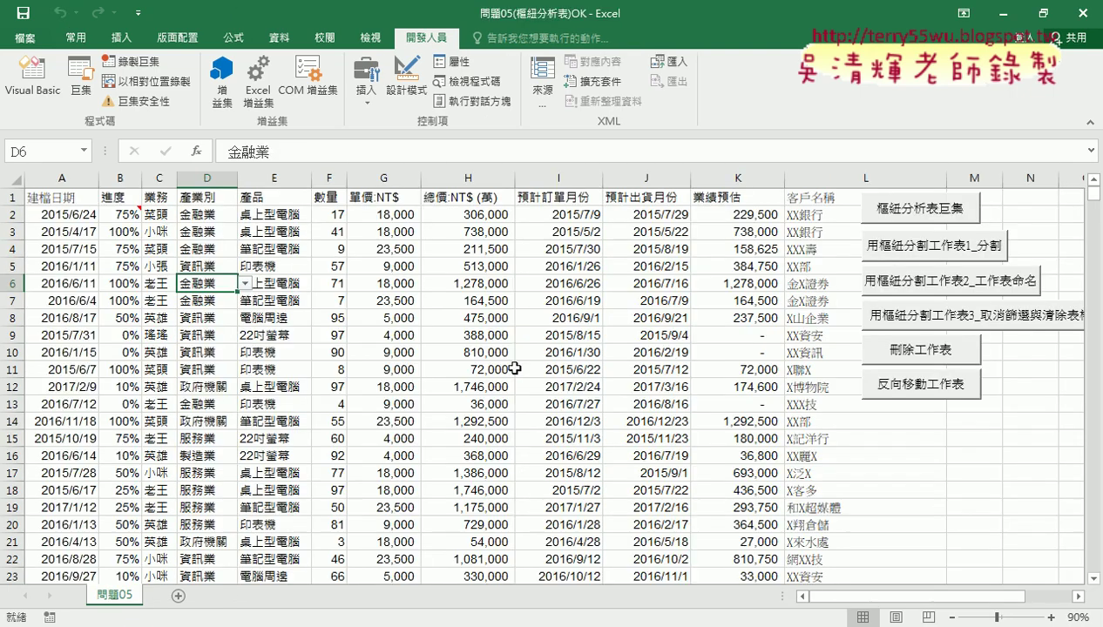
click(83, 91)
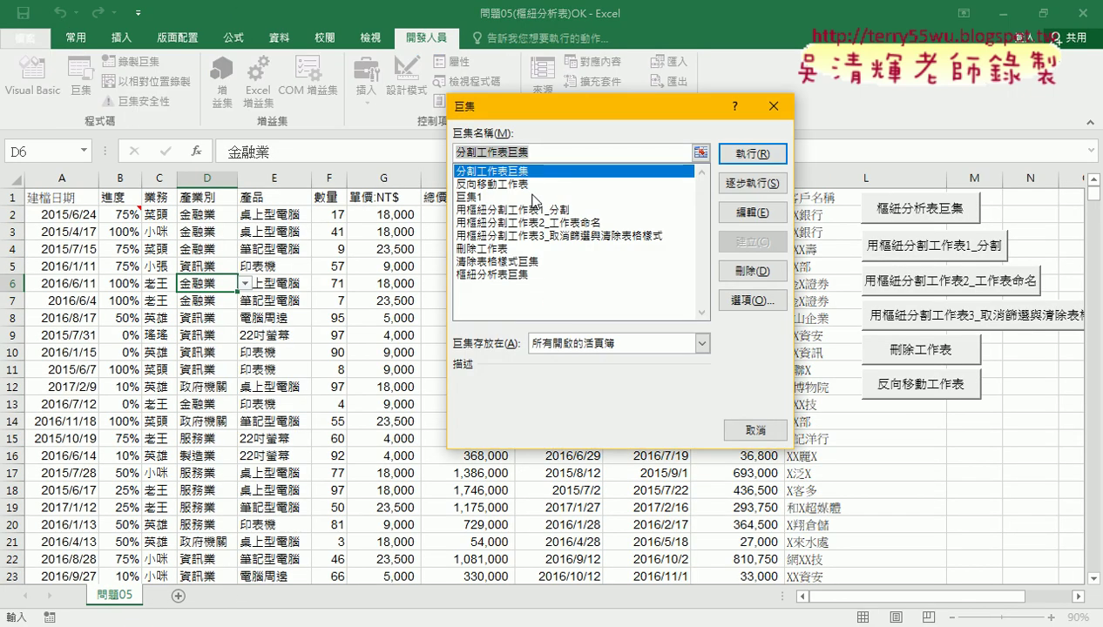
click(482, 199)
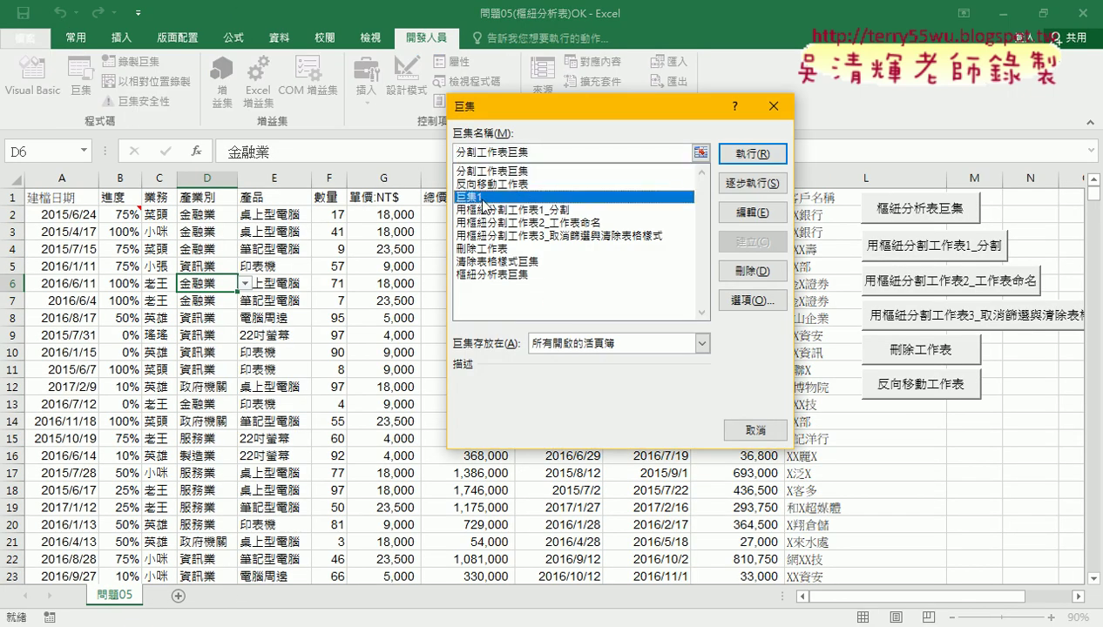
click(745, 156)
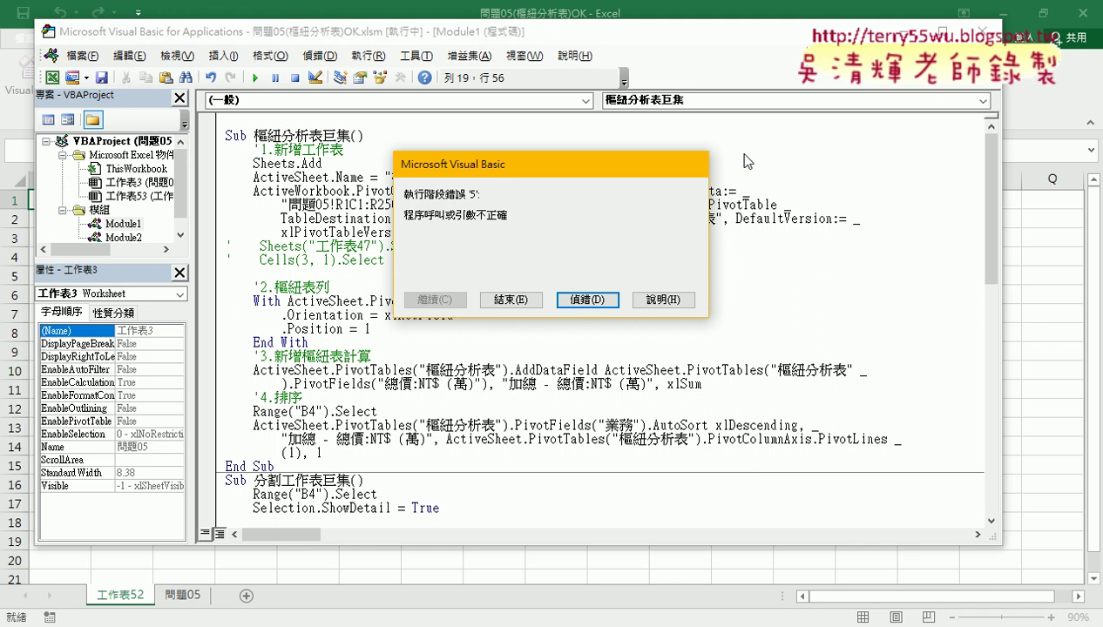
Step: Debug to the failing line and delete 巨集1's recorded header comments
click(586, 300)
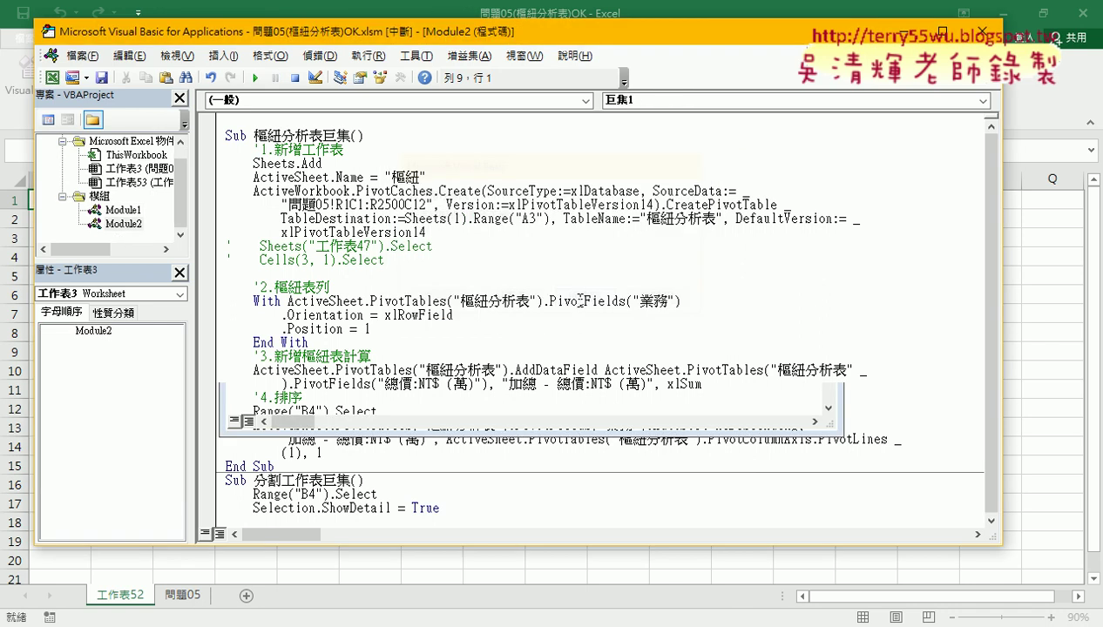
drag(300, 186, 223, 130)
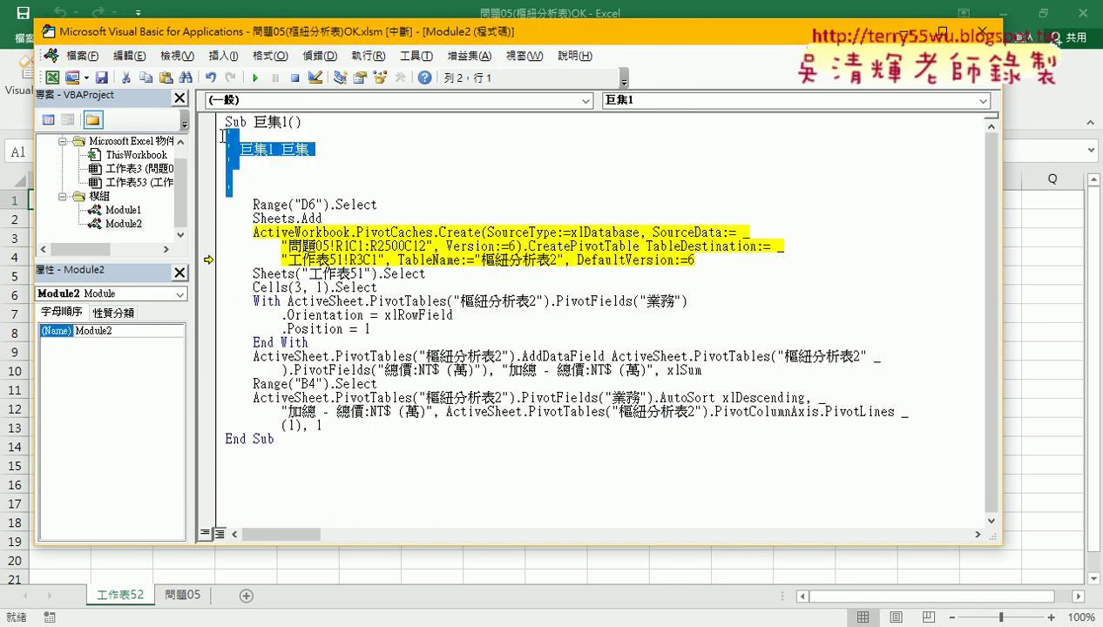
key(Delete)
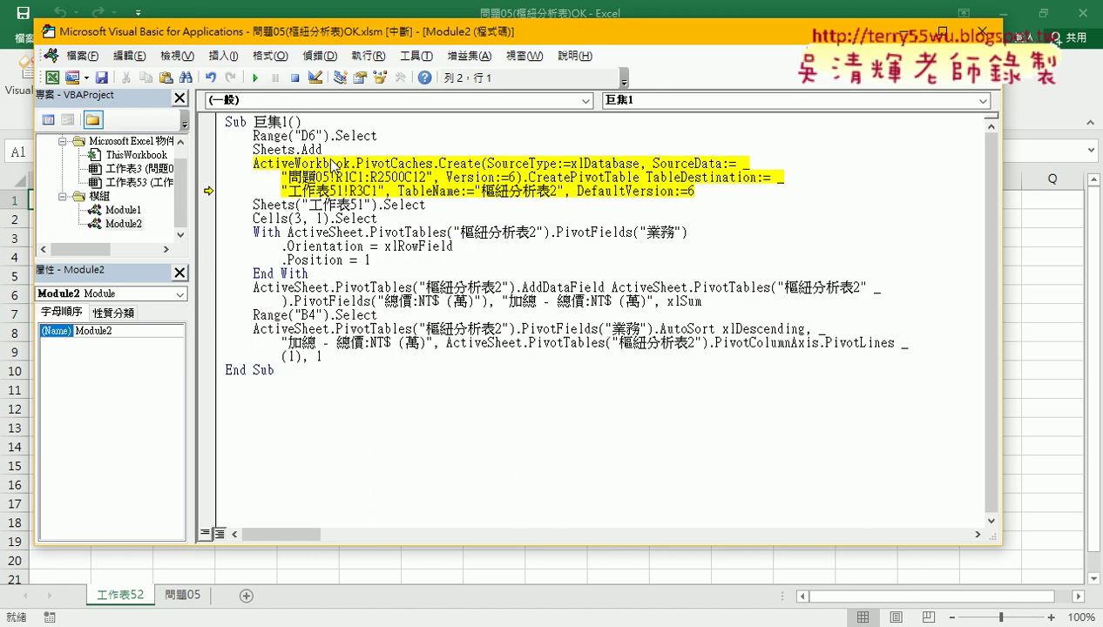
Step: Insert a '1. comment line above the Sheets.Add statement
click(351, 127)
key(Down)
key(End)
key(Return)
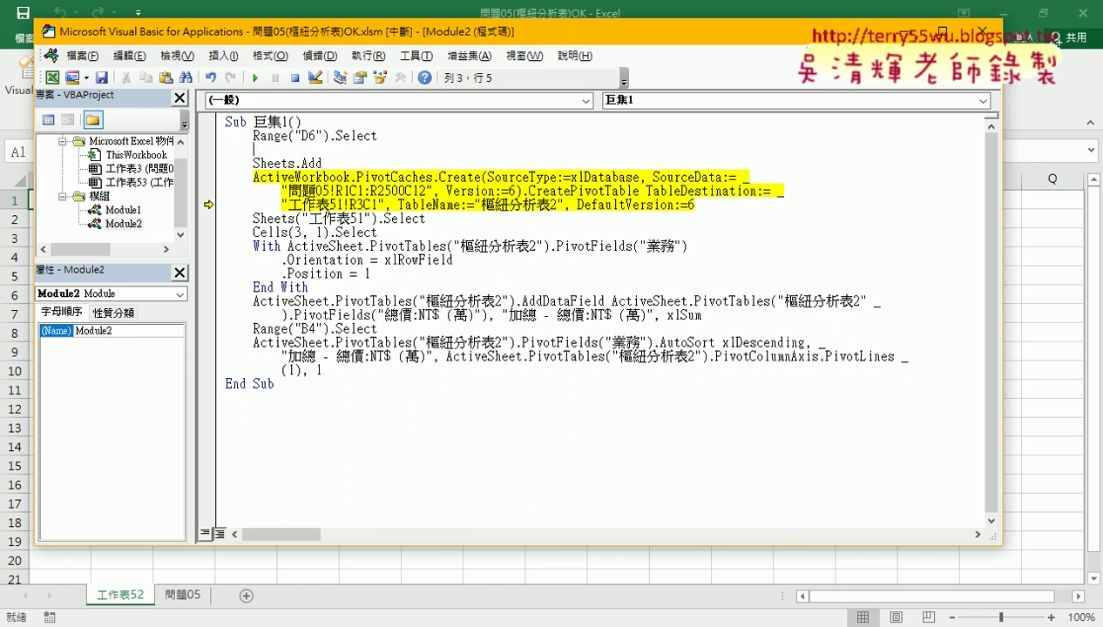
text(')
text(1.)
Step: Add a '2. comment line after Sheets.Add and highlight the Sheets.Add statement
key(Down)
key(End)
key(Return)
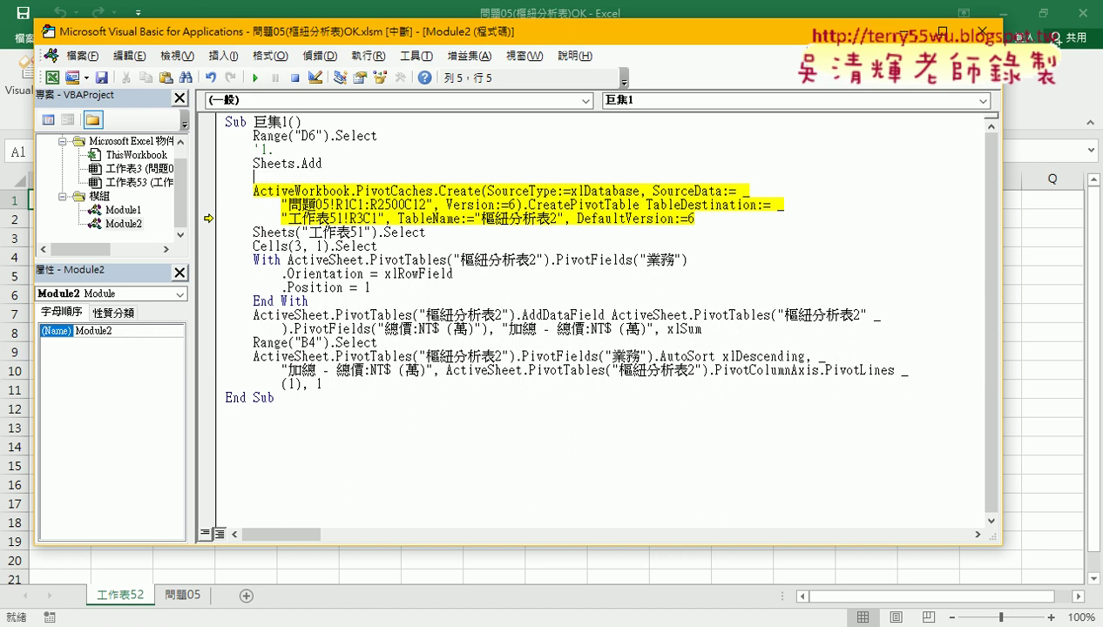
text('2.)
drag(324, 163, 252, 163)
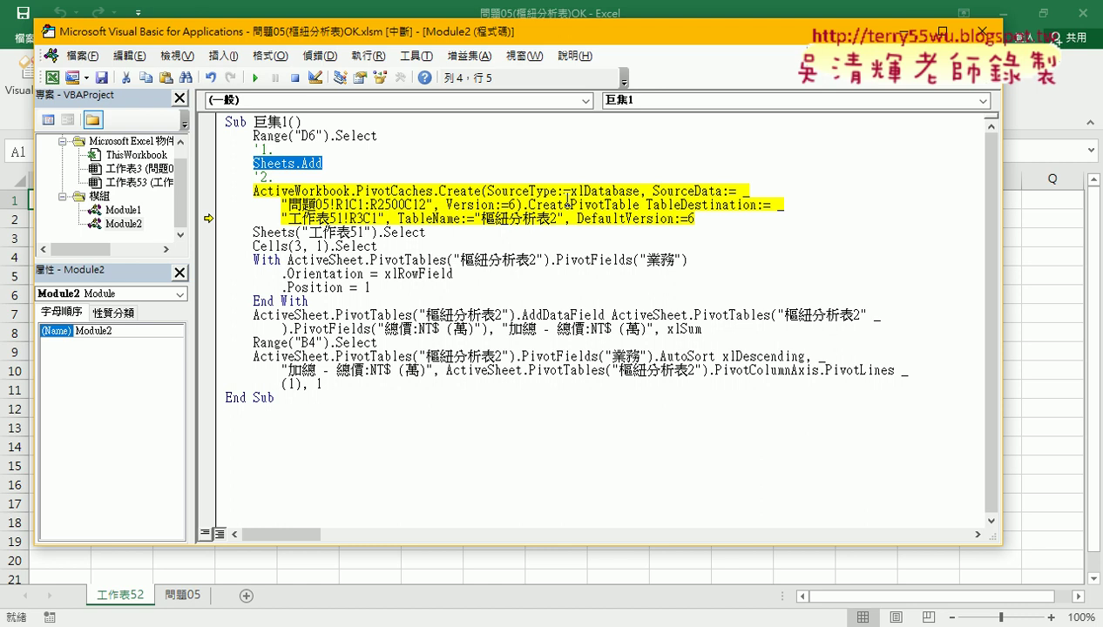
click(307, 179)
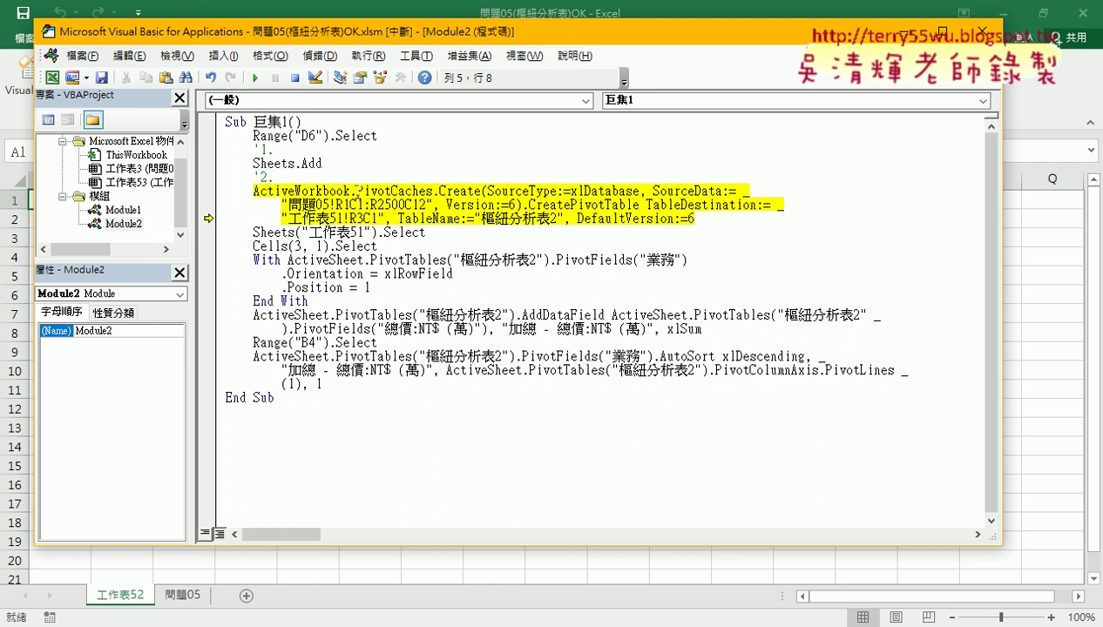
click(353, 190)
drag(353, 190, 255, 200)
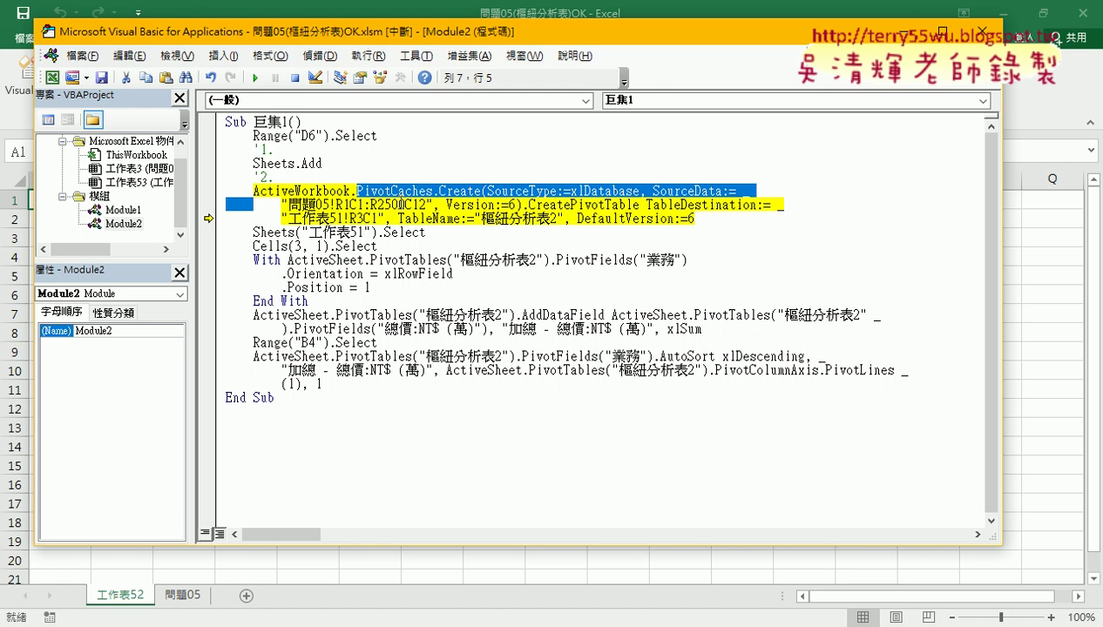
click(356, 190)
drag(355, 190, 435, 189)
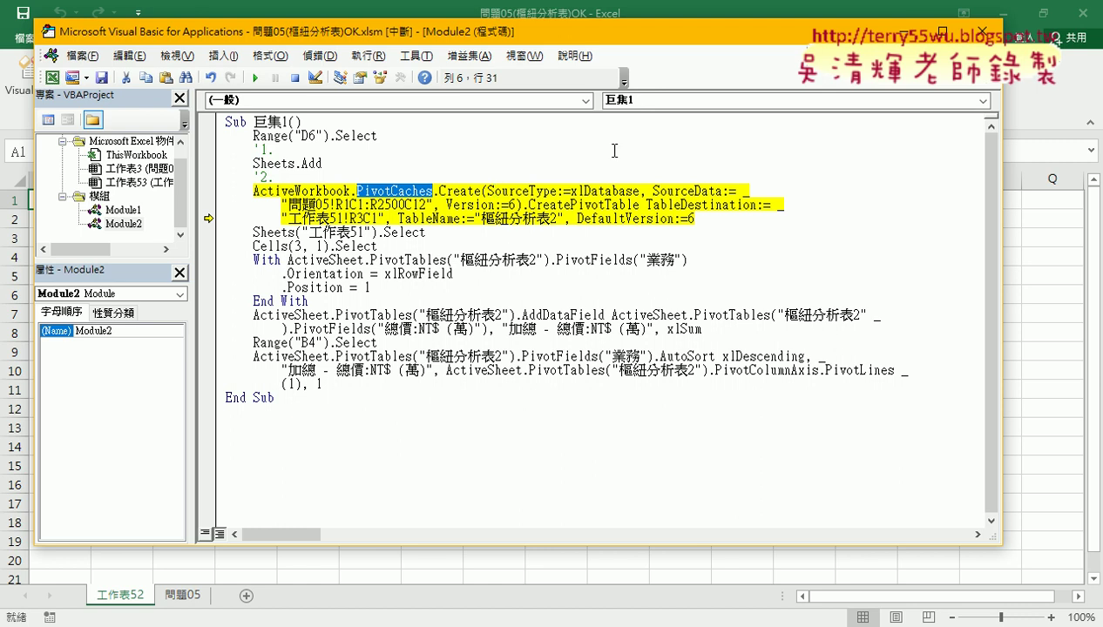
drag(589, 31, 712, 65)
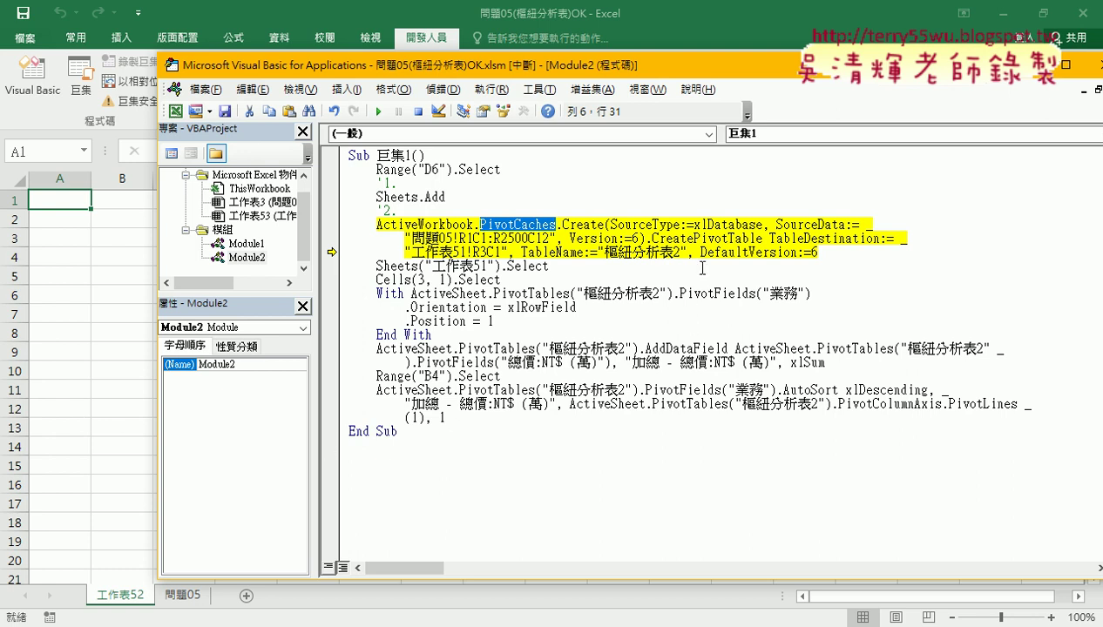
click(612, 224)
double_click(584, 224)
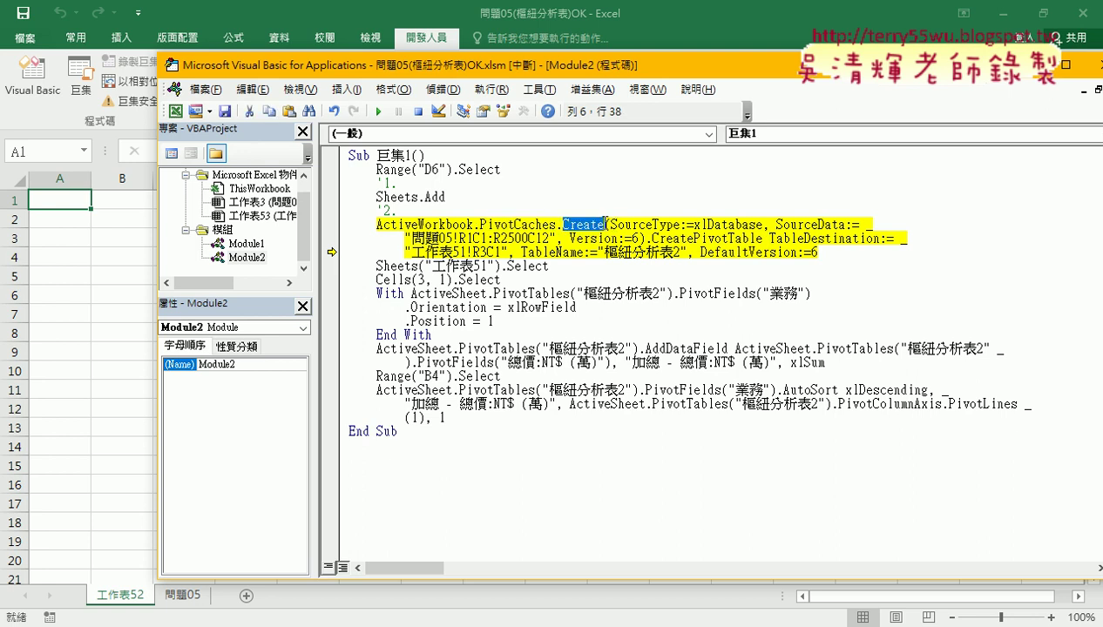
drag(763, 224, 694, 224)
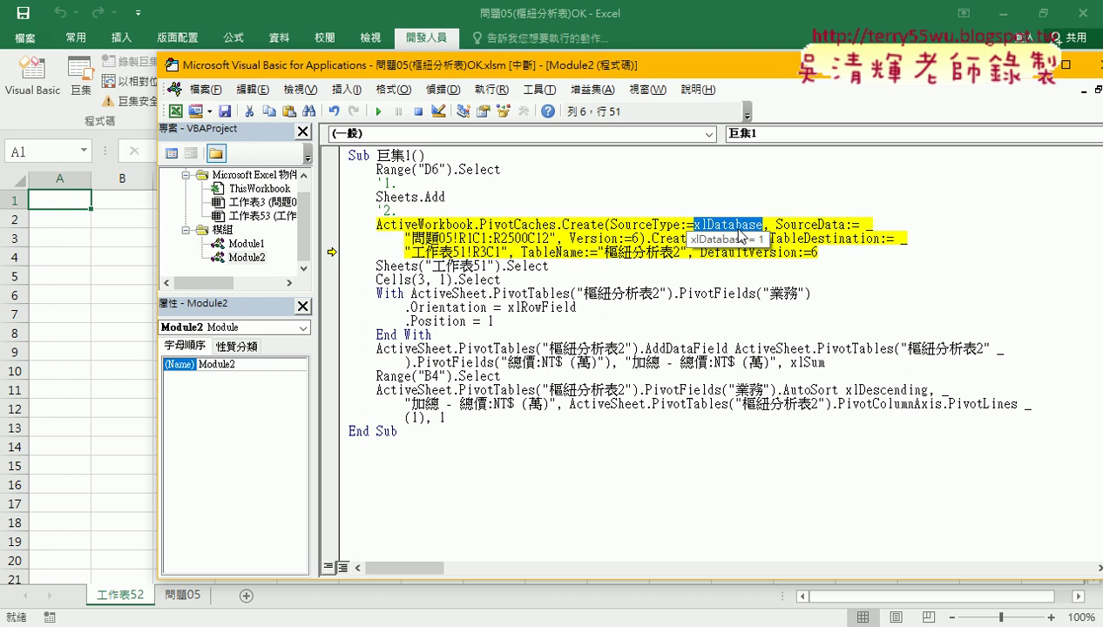
drag(777, 224, 809, 224)
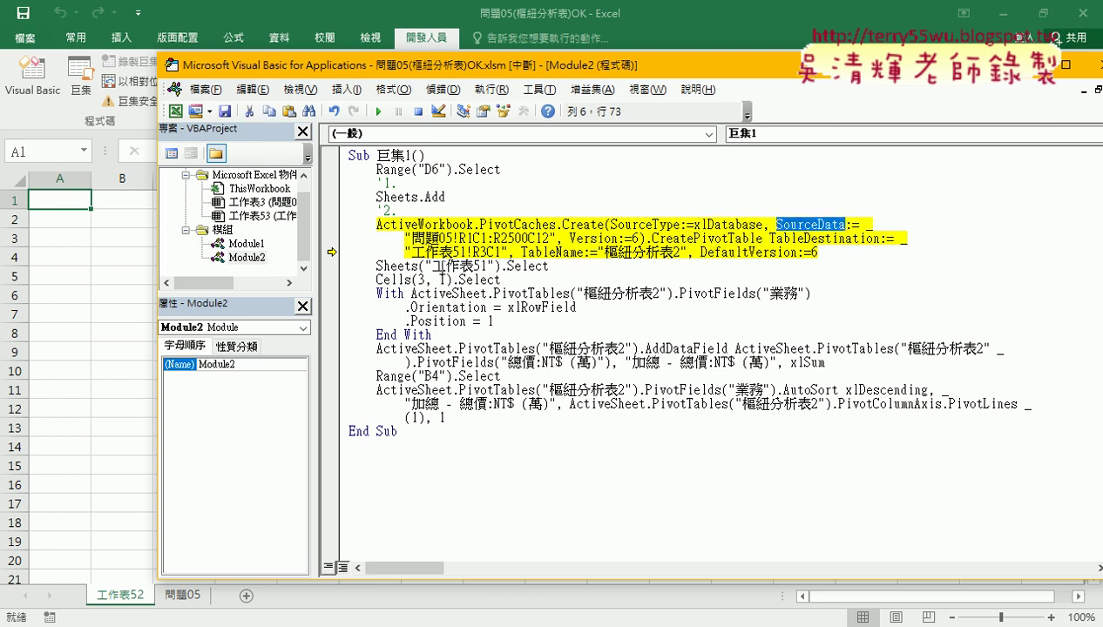
drag(411, 238, 453, 238)
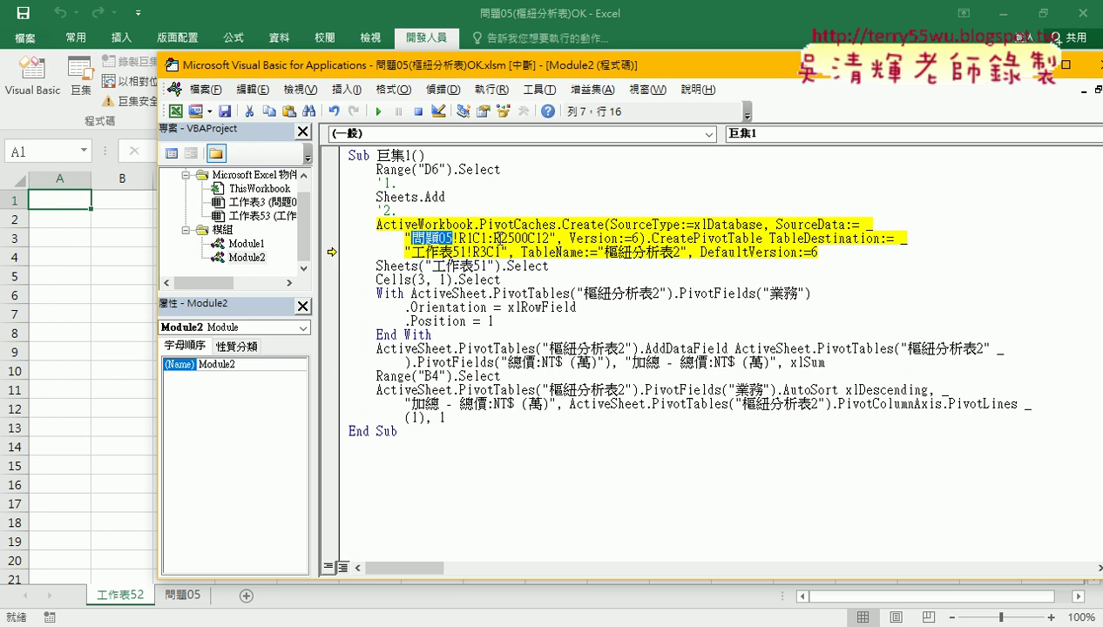
drag(416, 247, 460, 246)
drag(167, 601, 200, 601)
drag(458, 247, 540, 248)
drag(455, 249, 493, 249)
Step: Change the TableDestination string from 工作表51!R3C1 to 工作表52!R3C1
drag(768, 237, 879, 235)
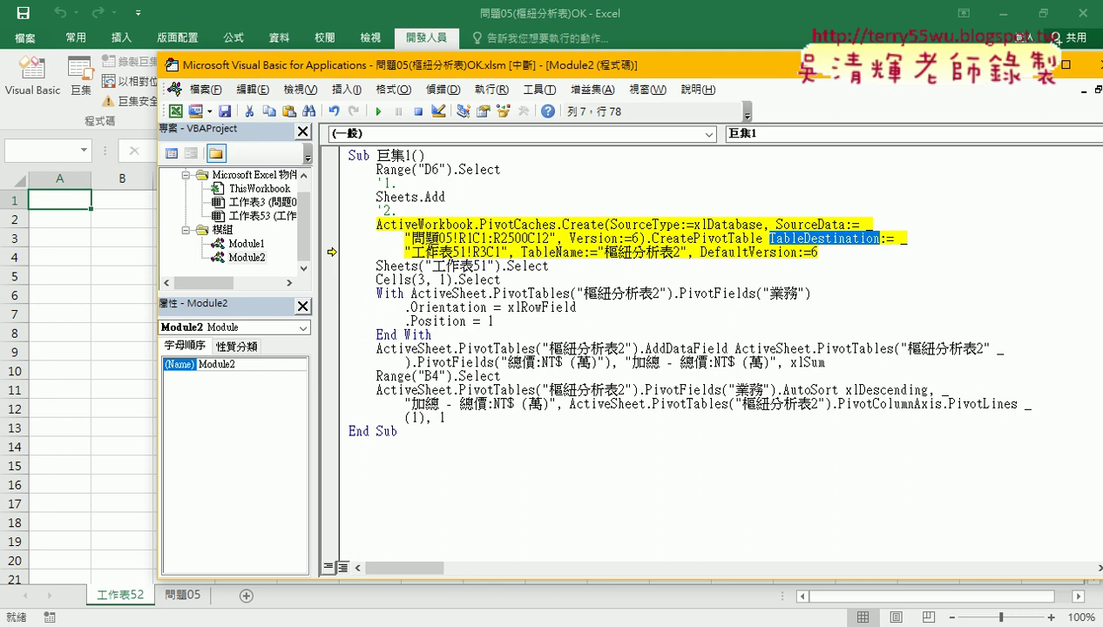
drag(403, 252, 506, 252)
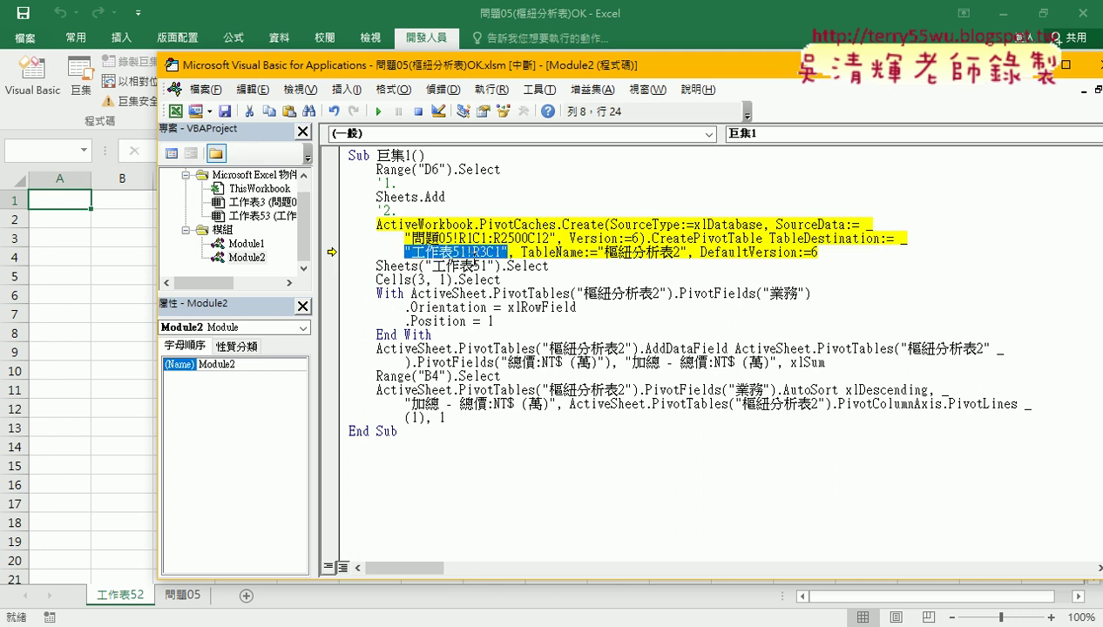
mouse_move(456, 253)
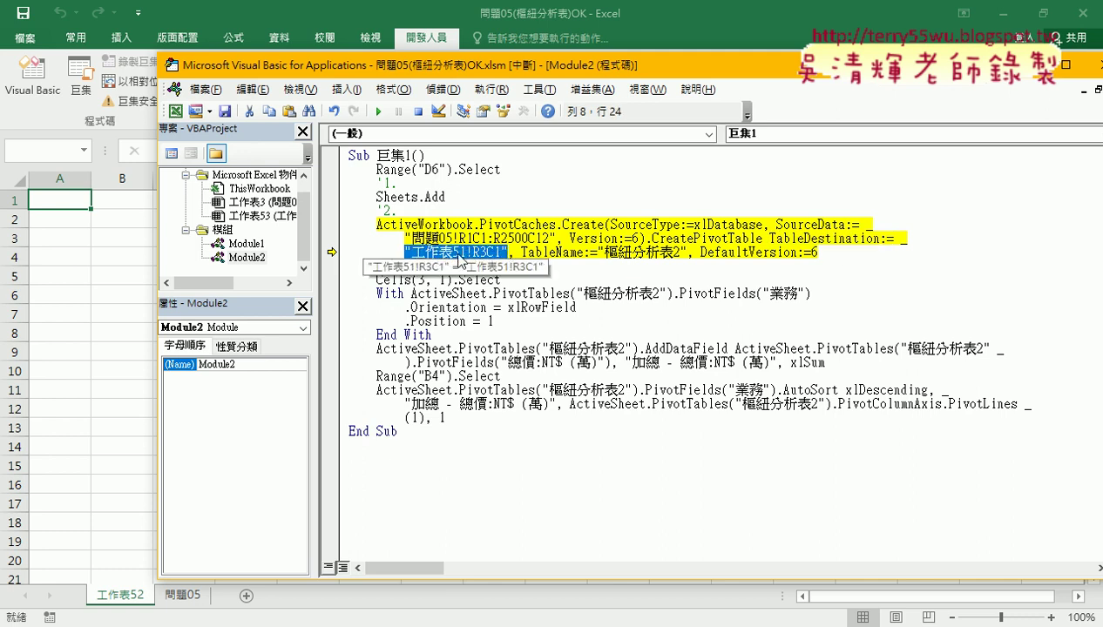
mouse_move(459, 261)
mouse_down()
mouse_move(260, 280)
mouse_move(205, 504)
mouse_move(127, 582)
mouse_up()
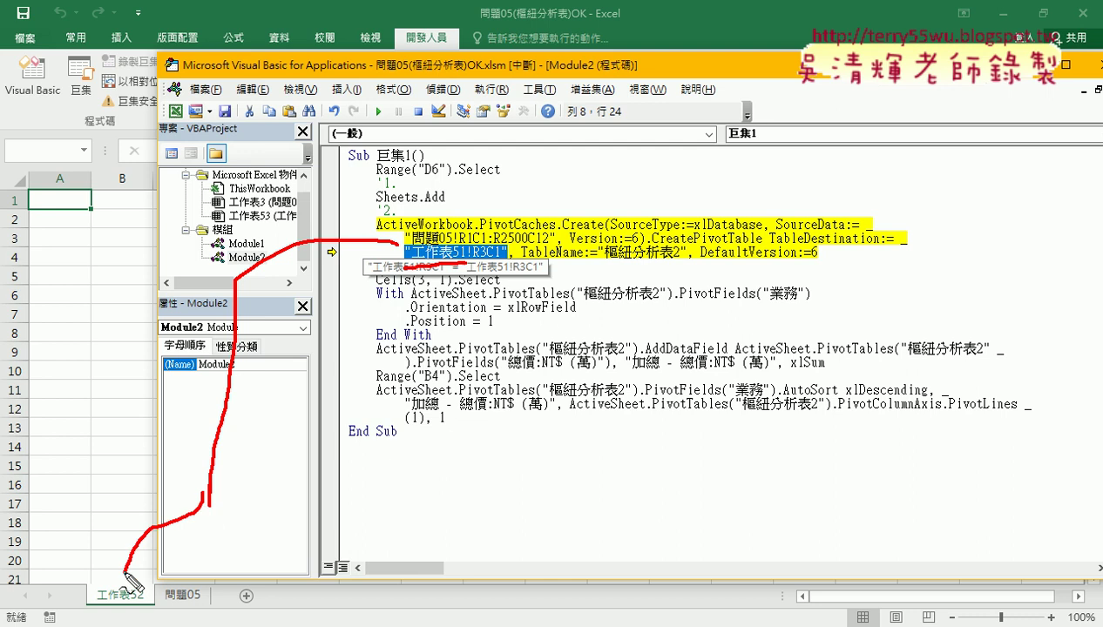
drag(111, 530, 144, 568)
drag(135, 610, 79, 603)
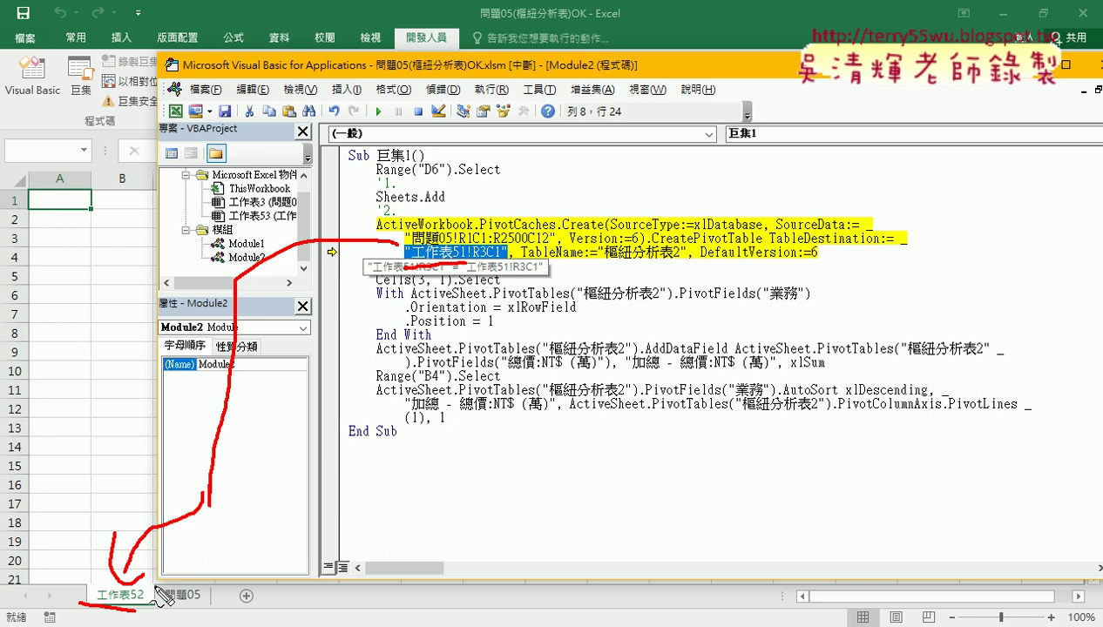
click(465, 253)
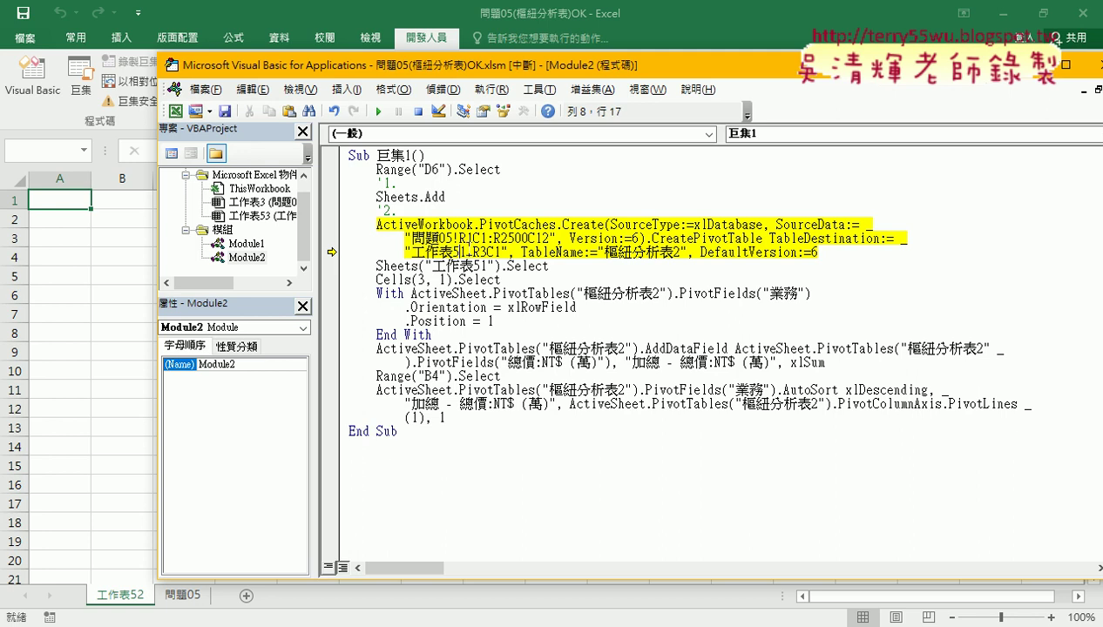
key(shift+Right)
text(2)
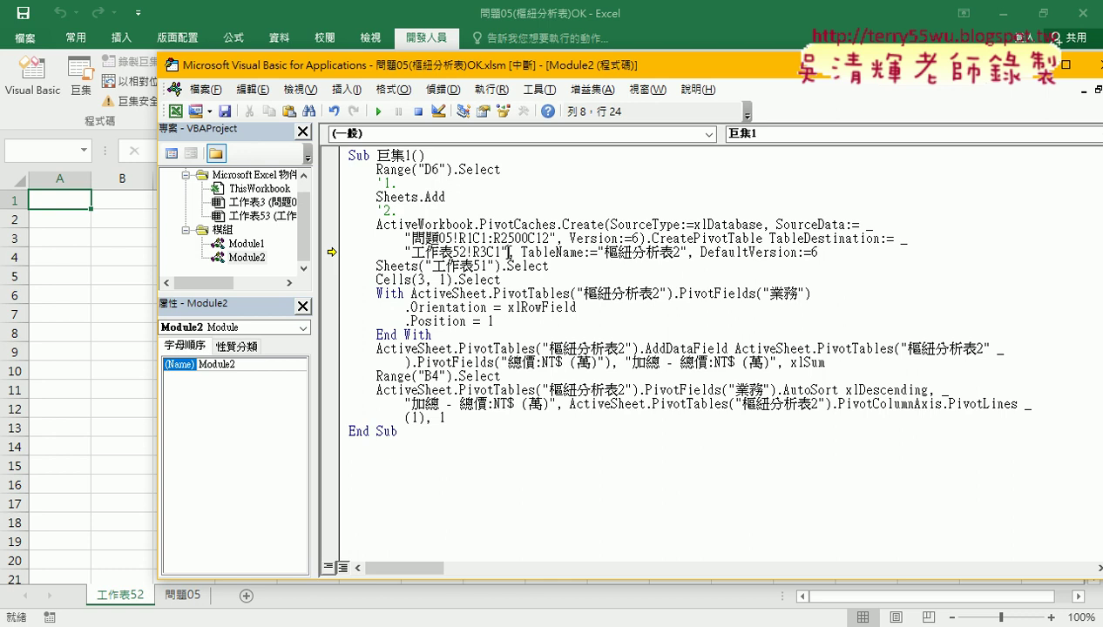
Step: Insert an unindented blank line after the PivotCaches.Create statement and reset the paused project
drag(507, 252, 403, 252)
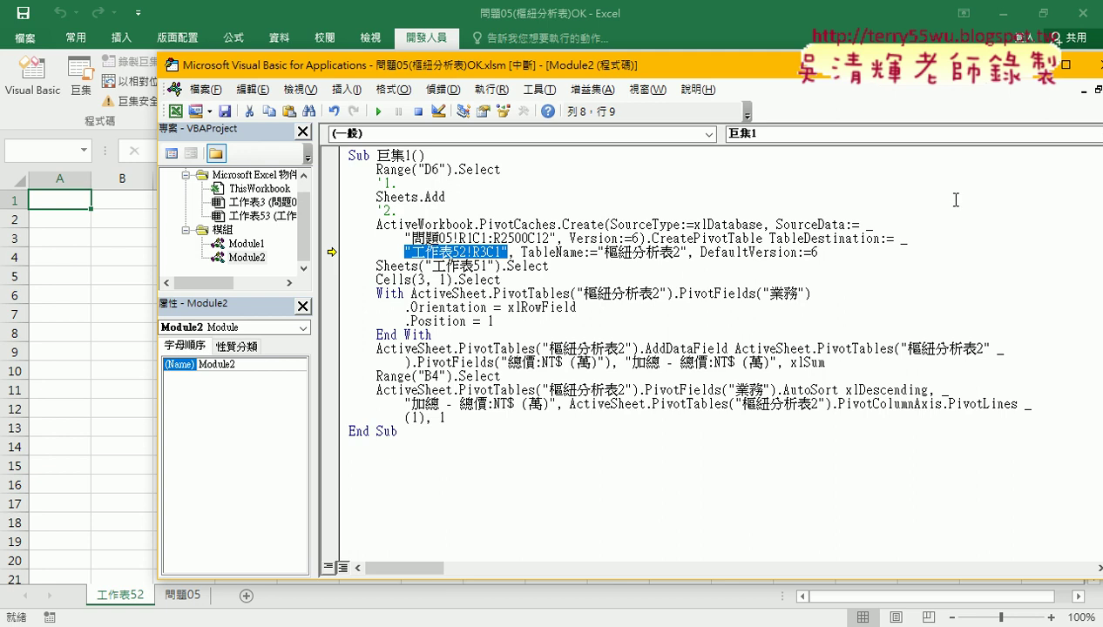
drag(845, 252, 323, 228)
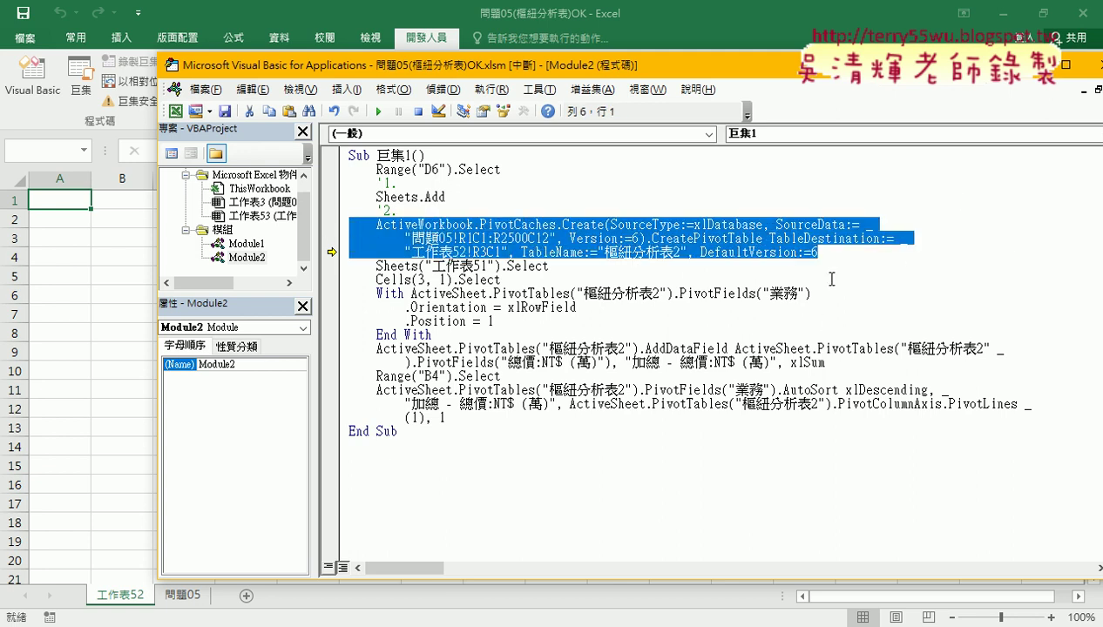
click(824, 252)
key(Return)
key(BackSpace)
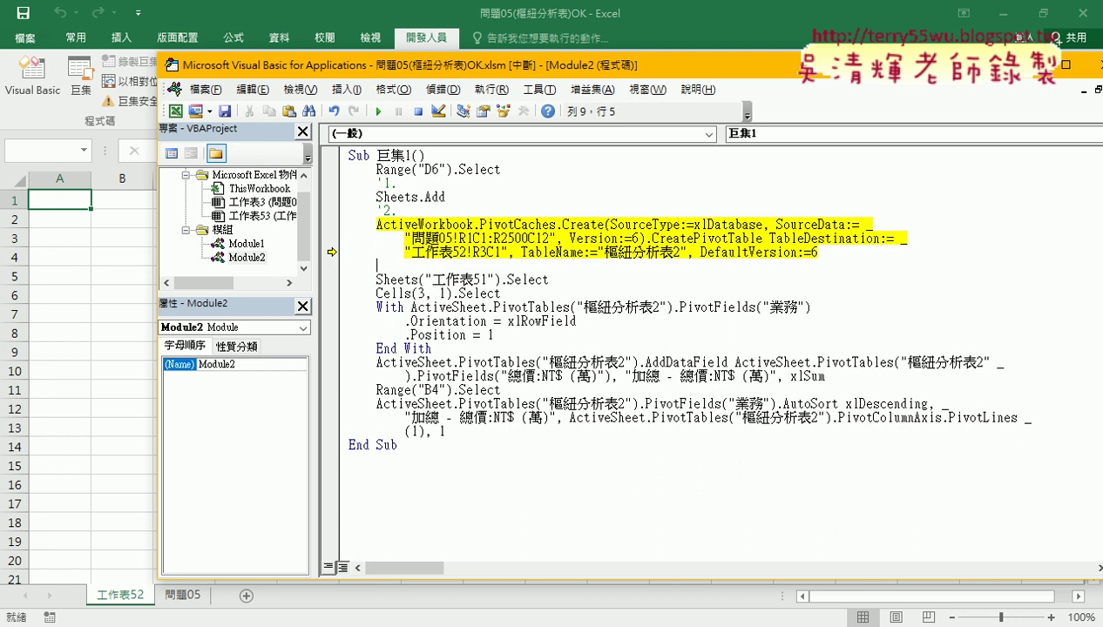
key(BackSpace)
key(BackSpace)
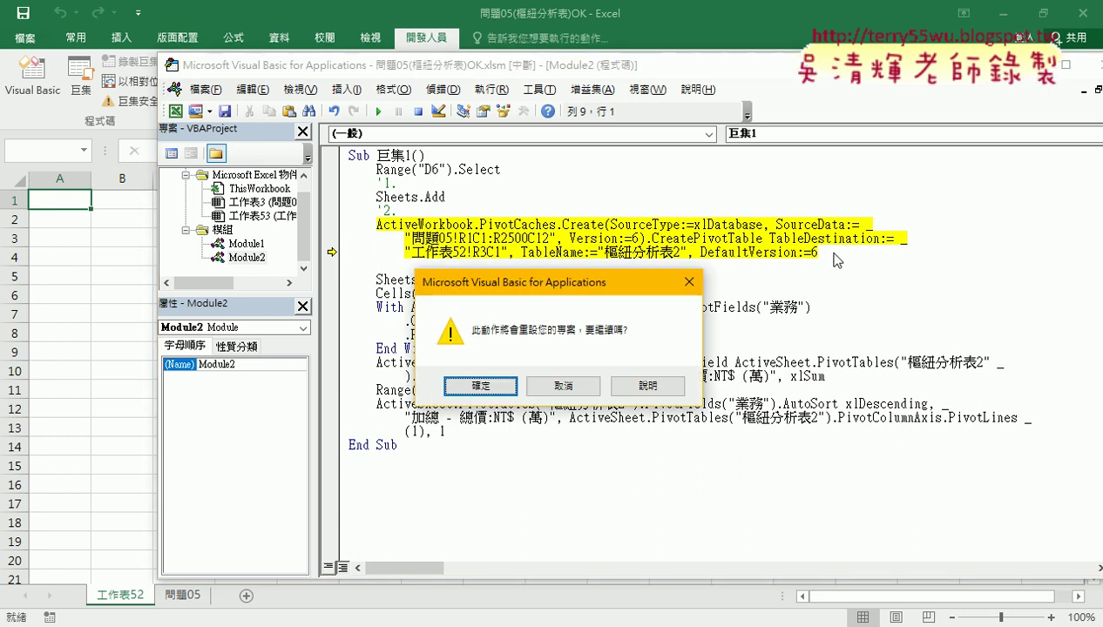
click(504, 386)
Step: Dock the Edit toolbar and comment out the original three PivotCaches.Create lines
mouse_move(823, 252)
mouse_down()
mouse_move(659, 252)
mouse_move(348, 225)
mouse_up()
right_click(383, 105)
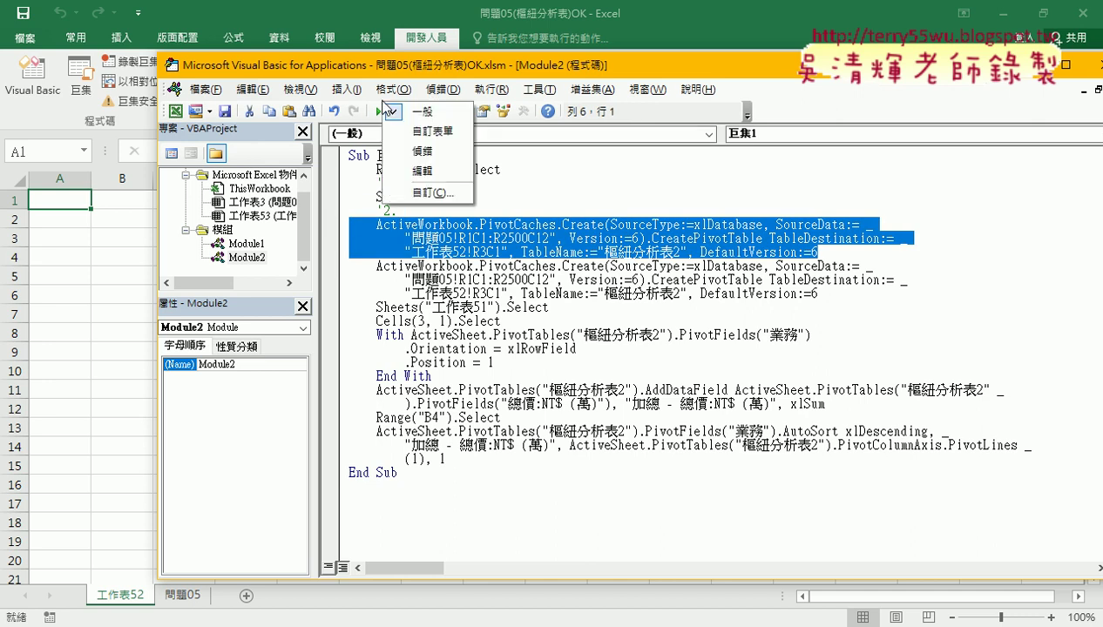
click(409, 172)
drag(279, 158, 346, 137)
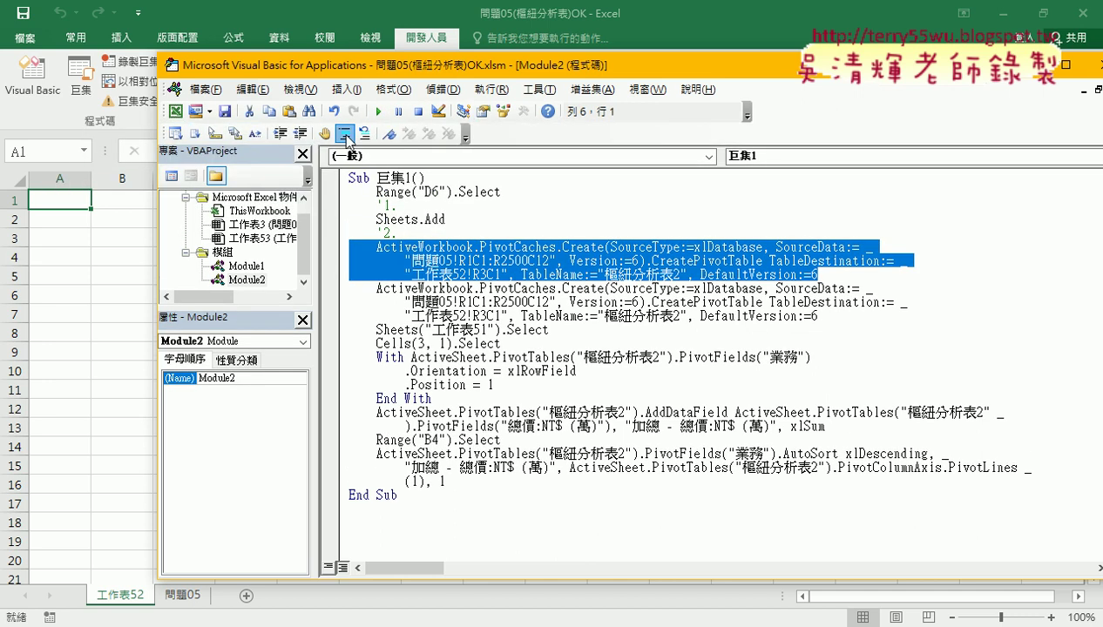
click(345, 134)
click(444, 301)
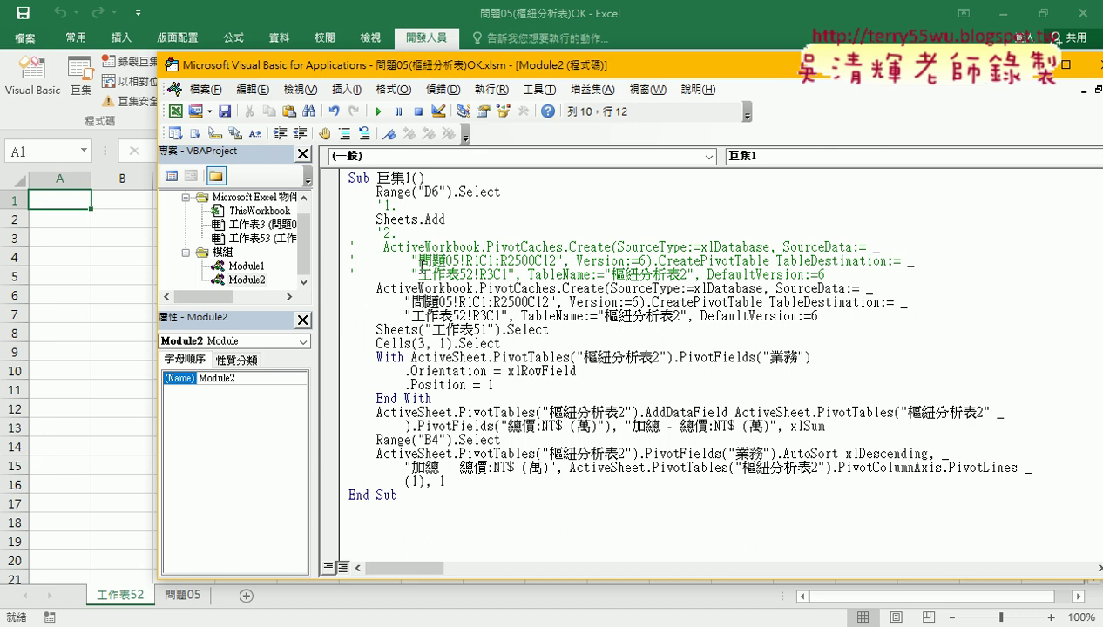
Step: Replace the working copy's destination with sheets(1).range("A3")
drag(411, 274, 515, 274)
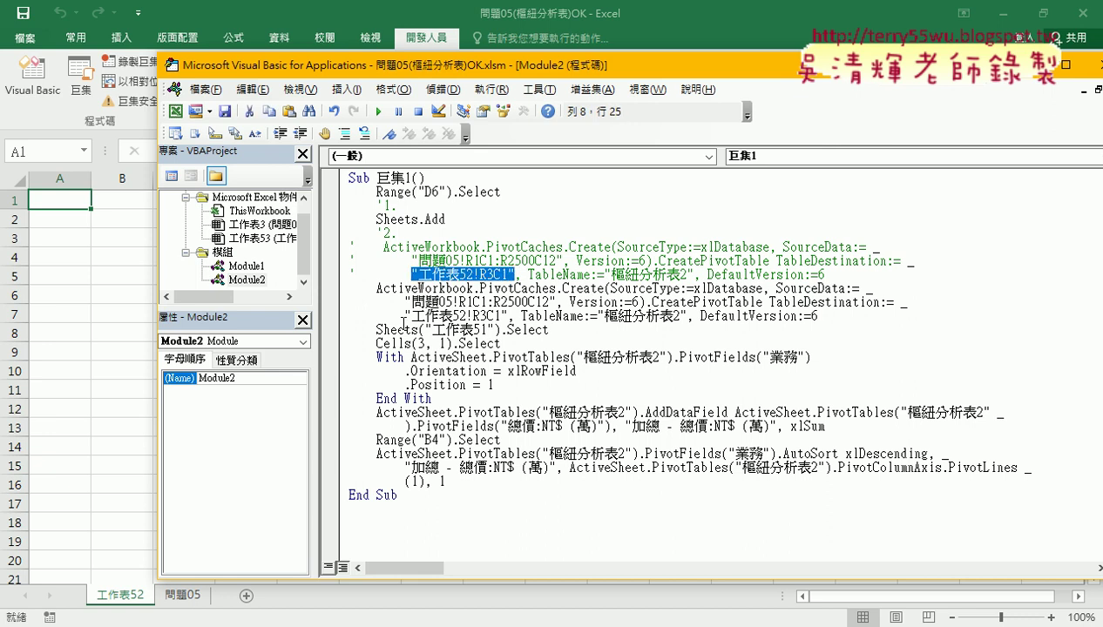
drag(405, 315, 509, 315)
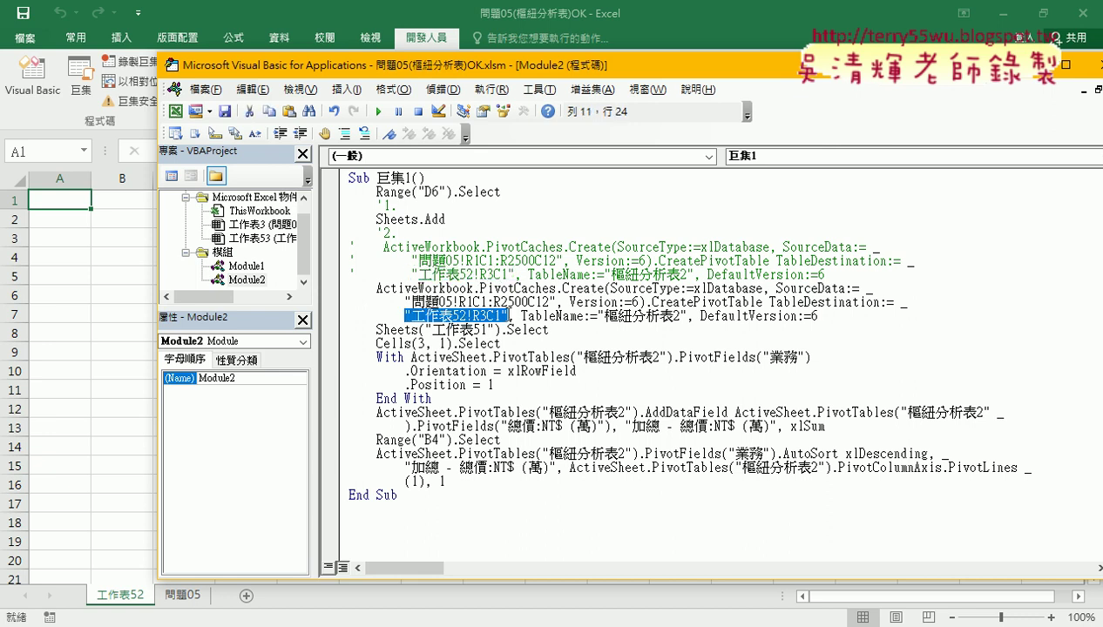
text(s)
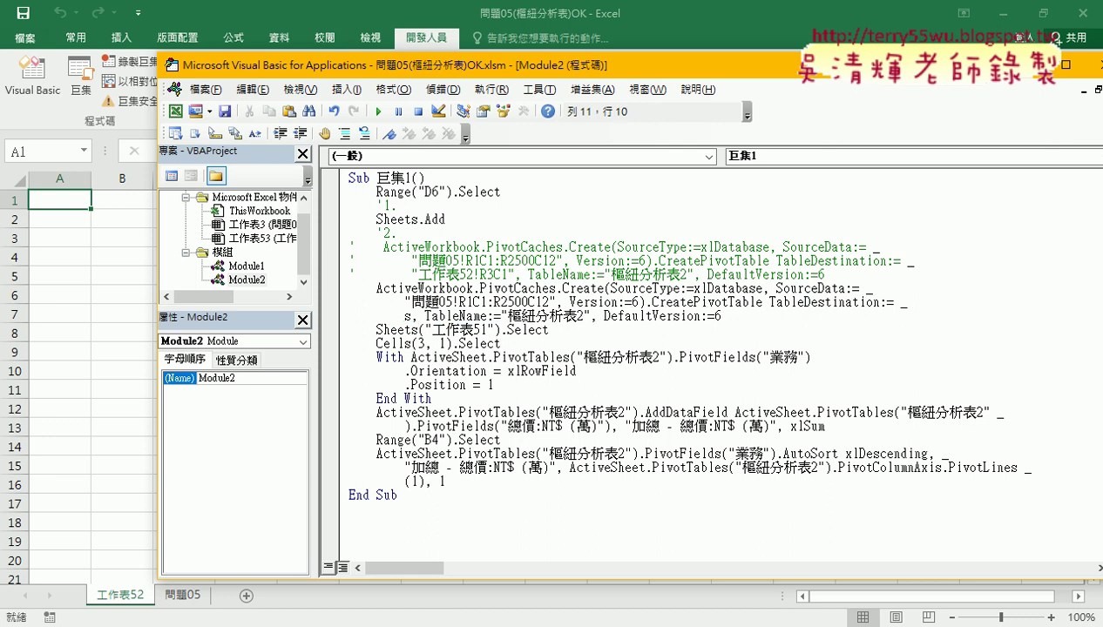
text(heets)
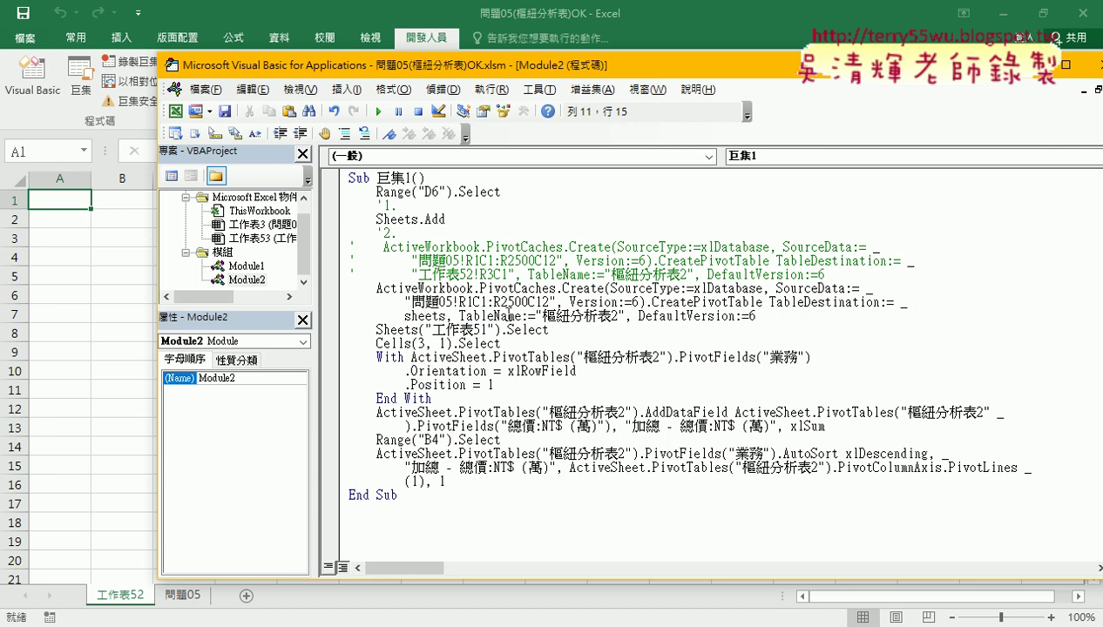
text((1)
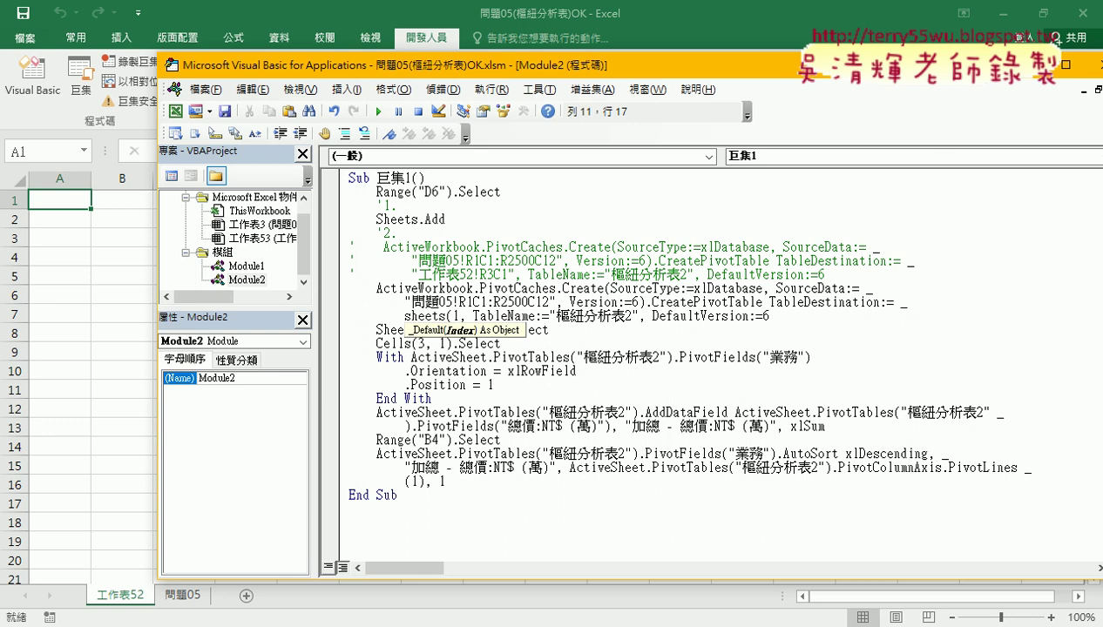
text().)
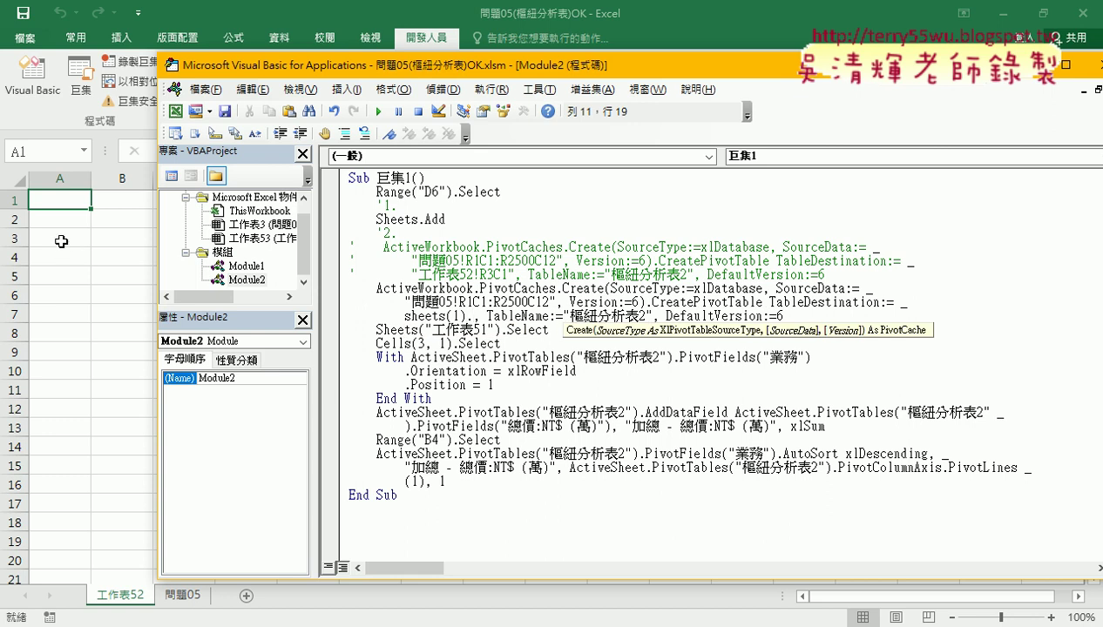
text(ra)
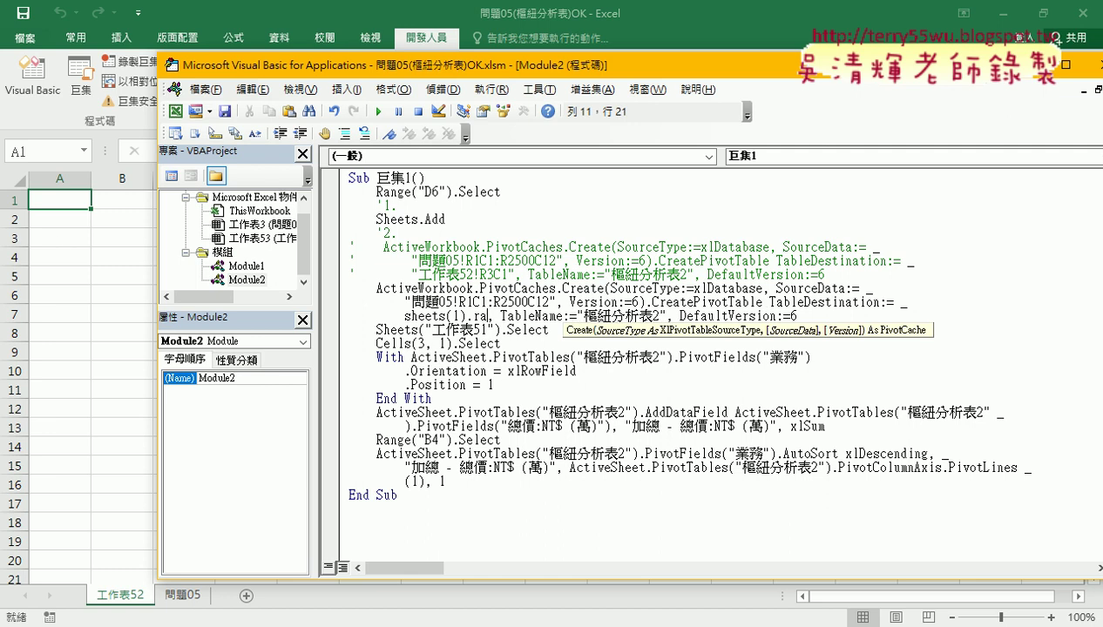
text(nge()
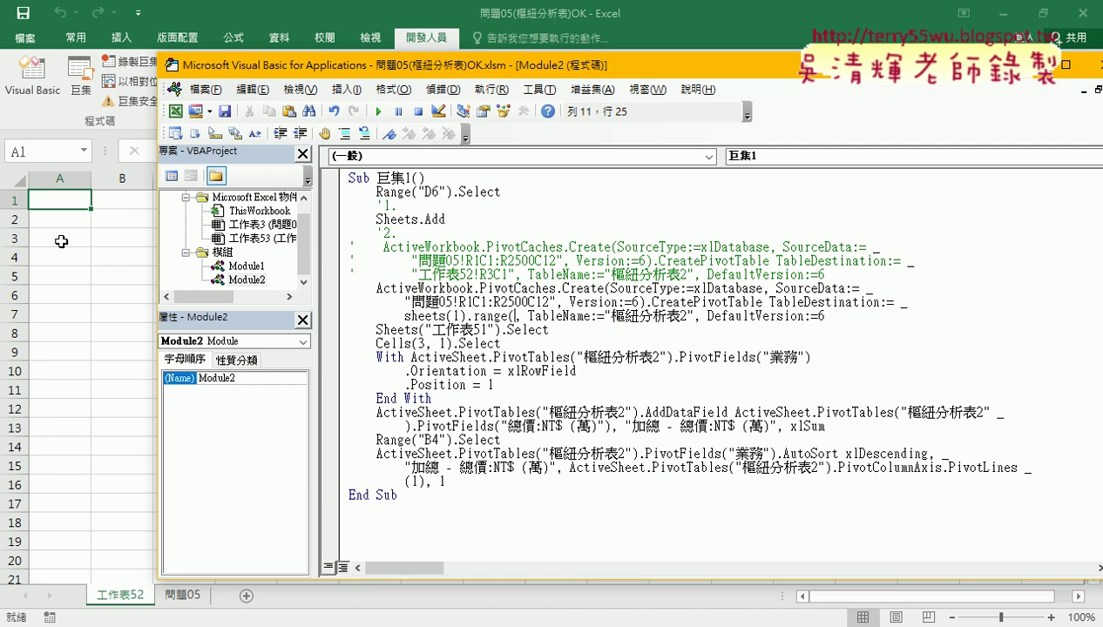
text("A3)
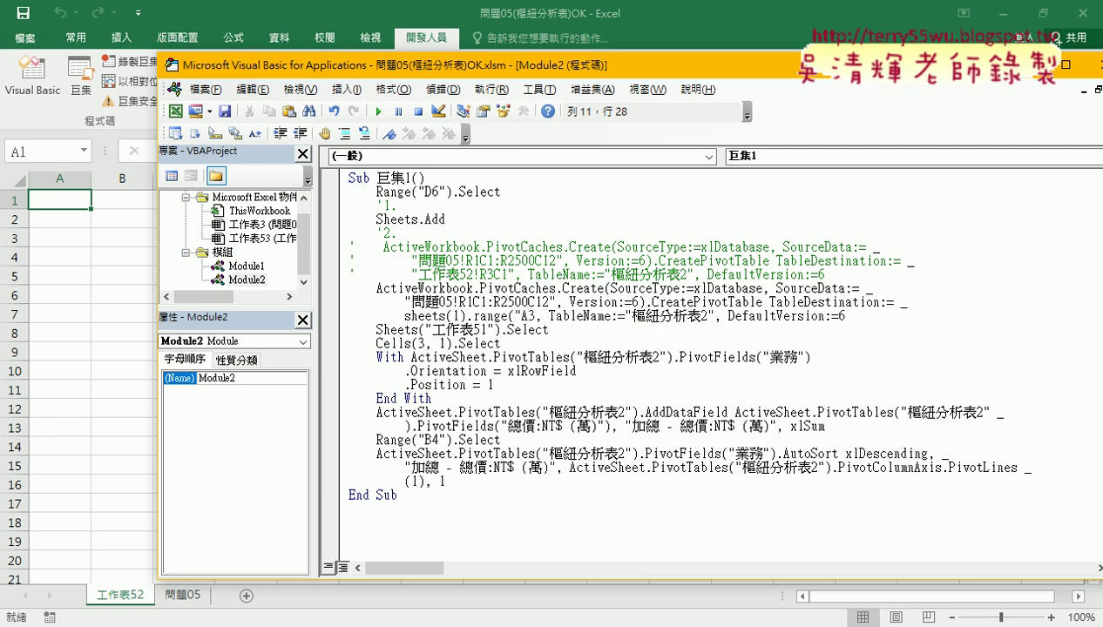
text("))
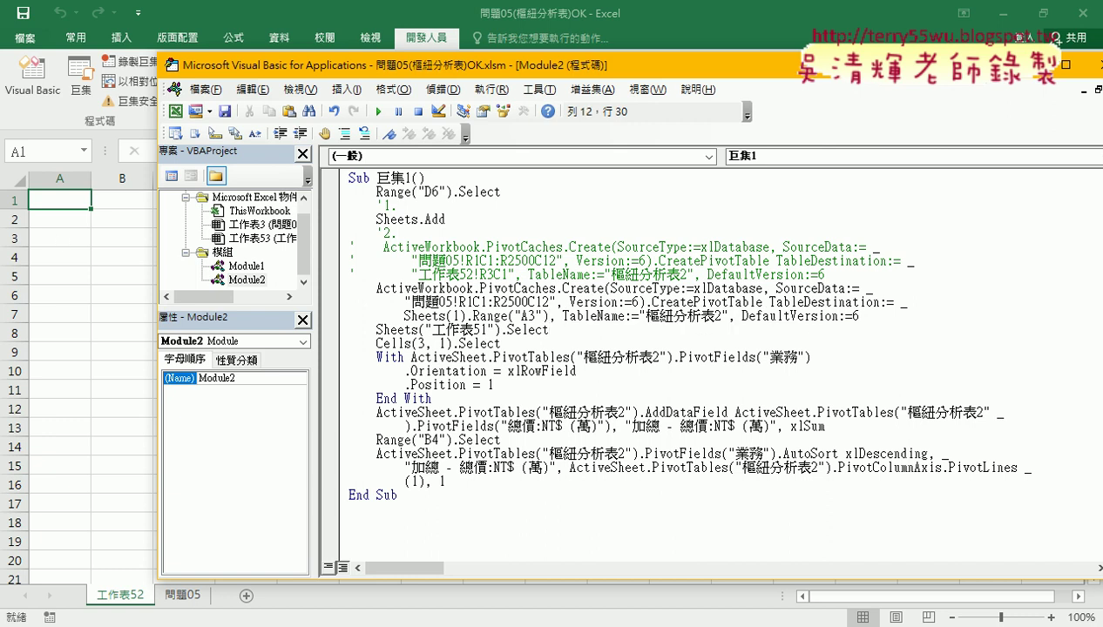
click(405, 317)
drag(405, 316, 547, 316)
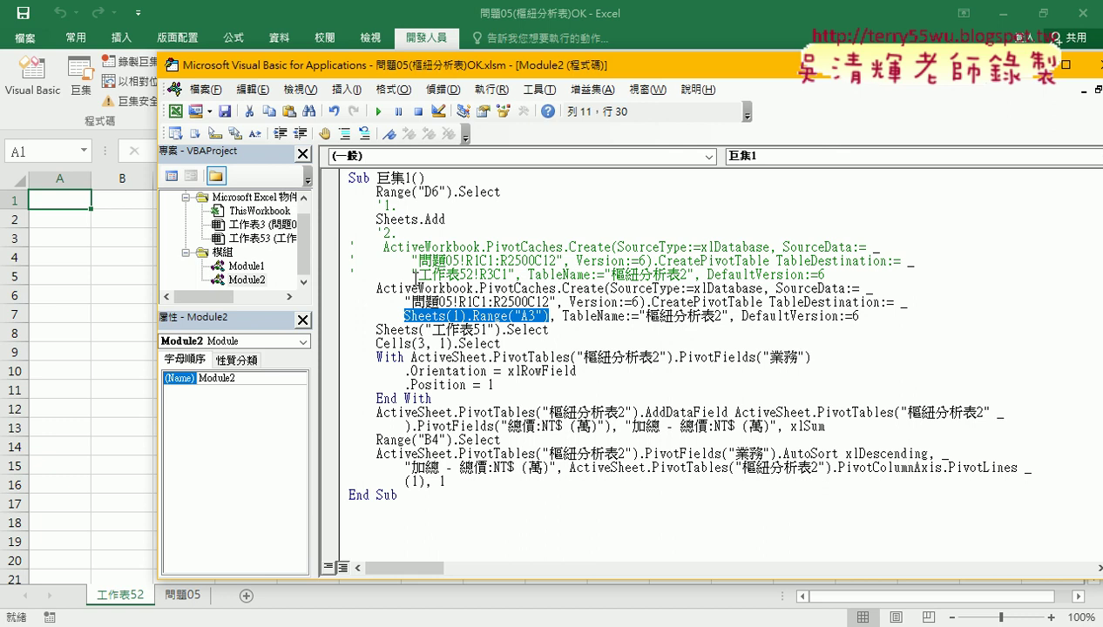
drag(411, 274, 514, 273)
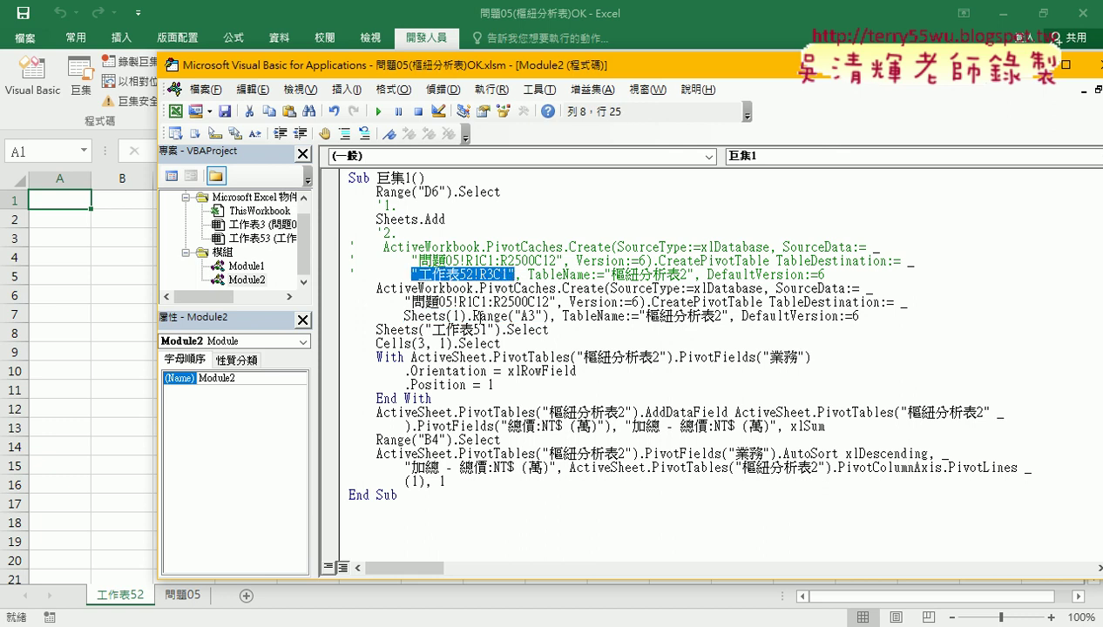
drag(405, 316, 547, 316)
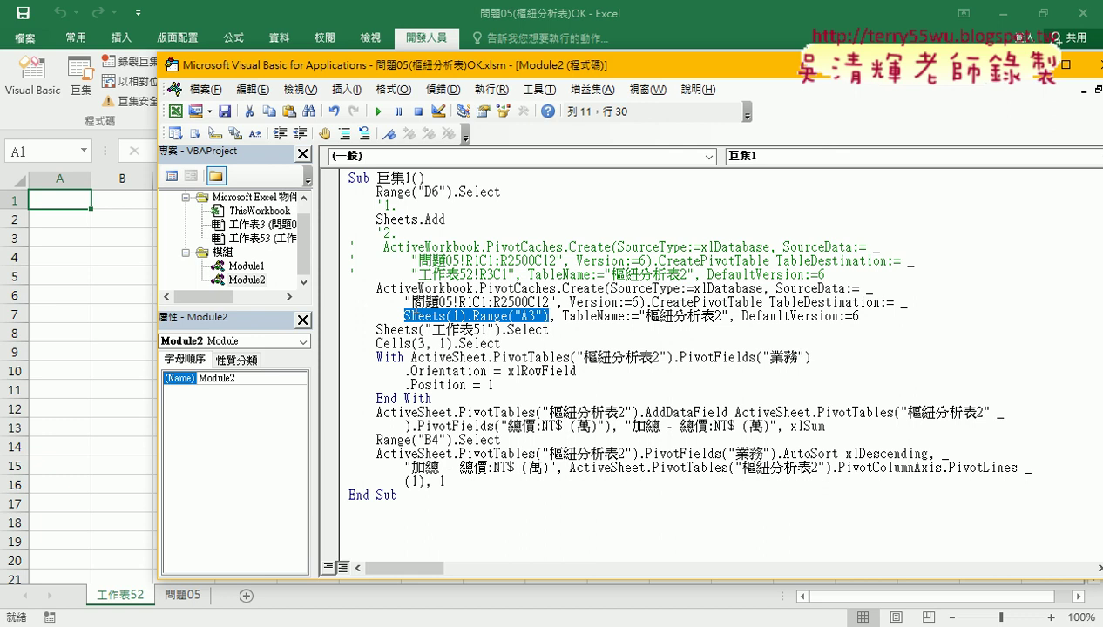
drag(404, 303, 555, 302)
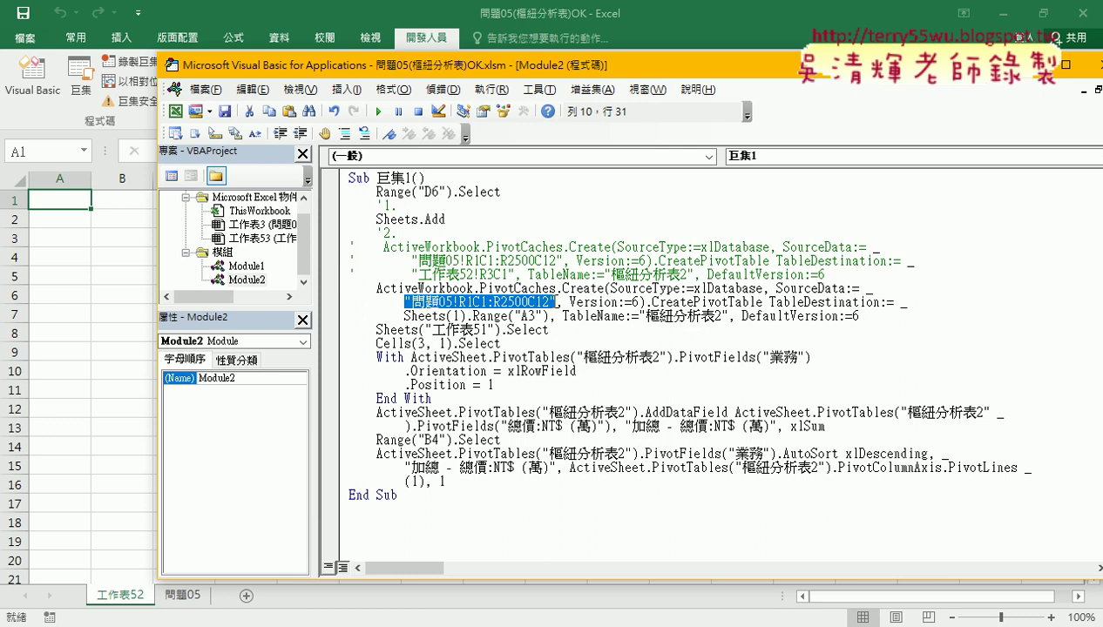
drag(549, 316, 404, 317)
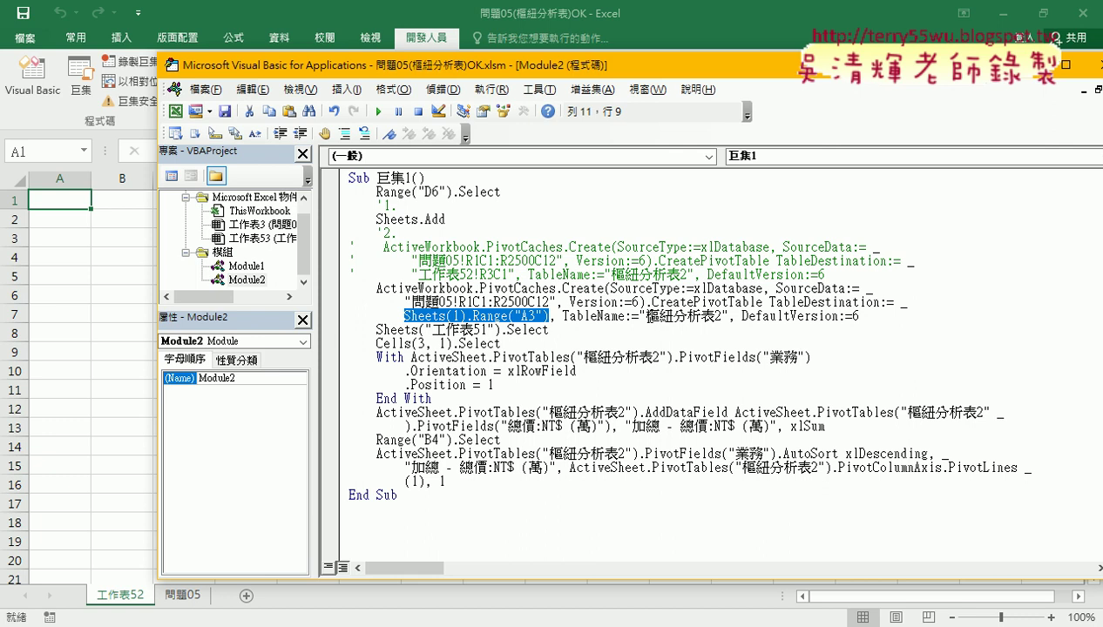
drag(644, 316, 722, 316)
click(725, 317)
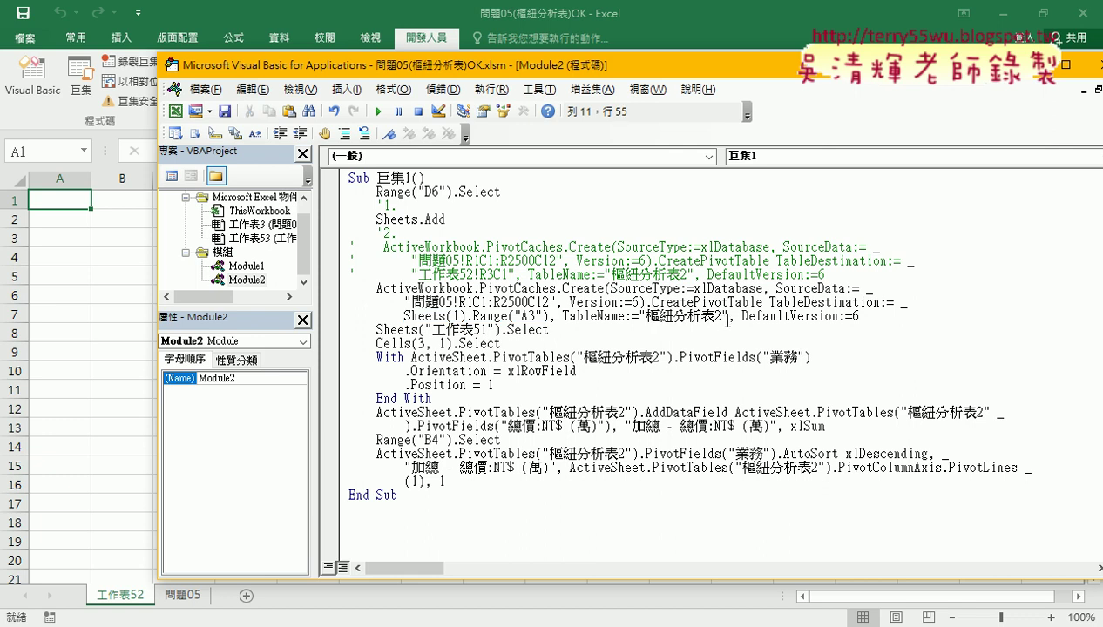
drag(723, 317, 645, 317)
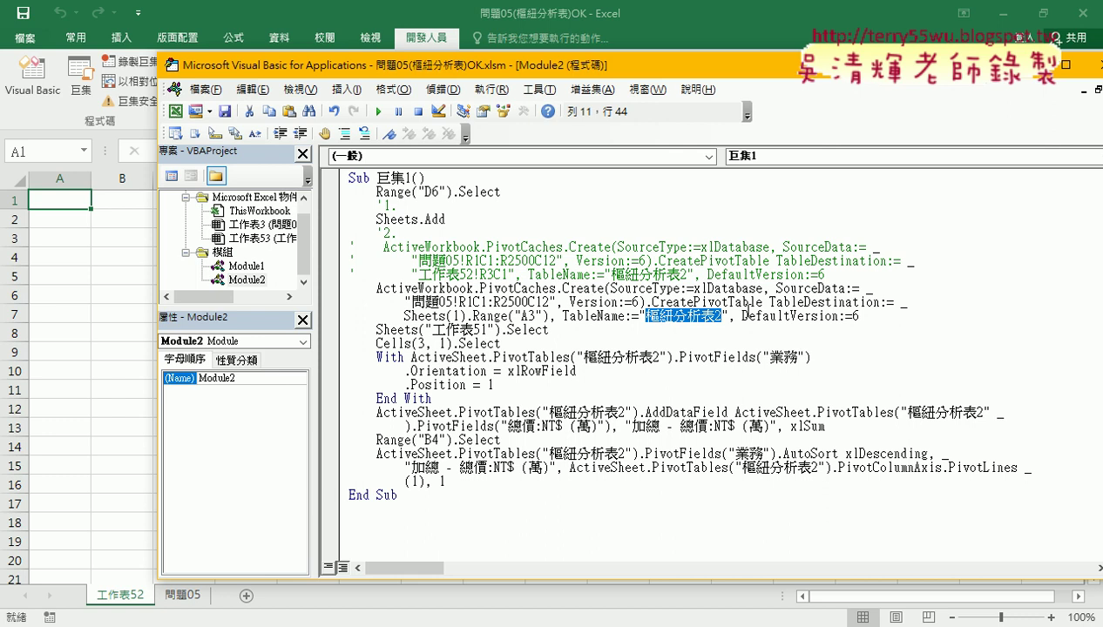
click(720, 306)
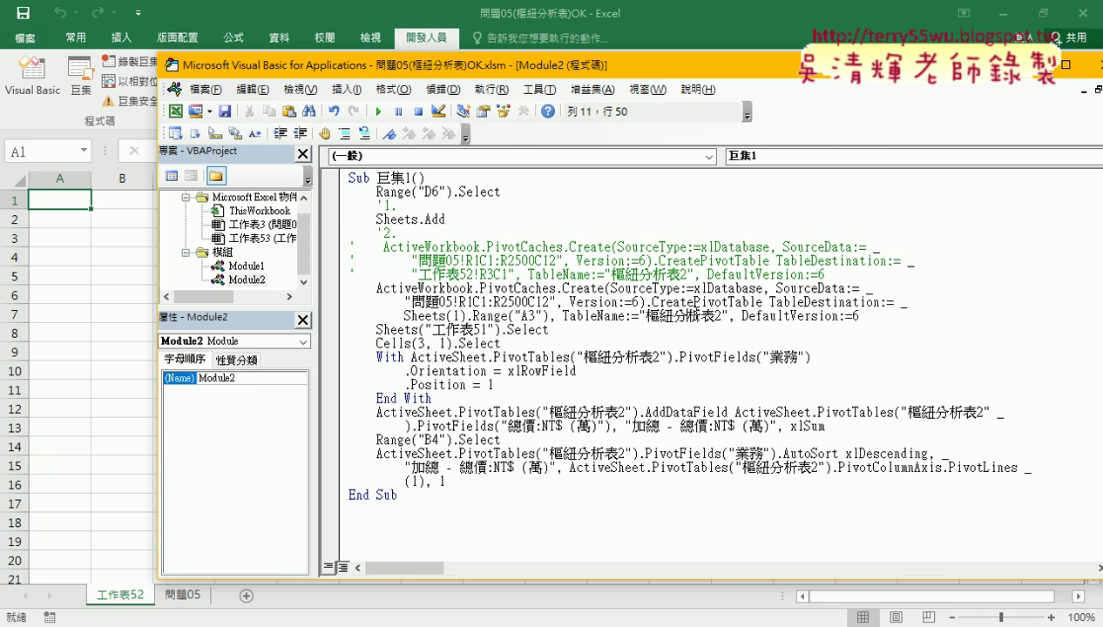
Step: Delete the 工作表52 sheet and confirm
right_click(109, 596)
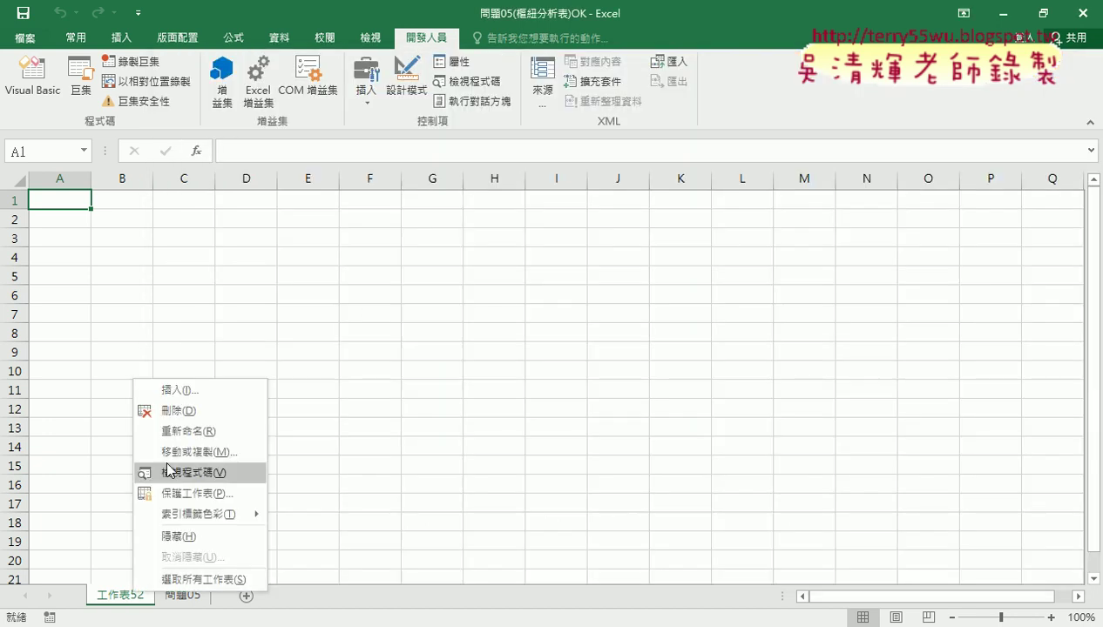
click(178, 410)
click(486, 364)
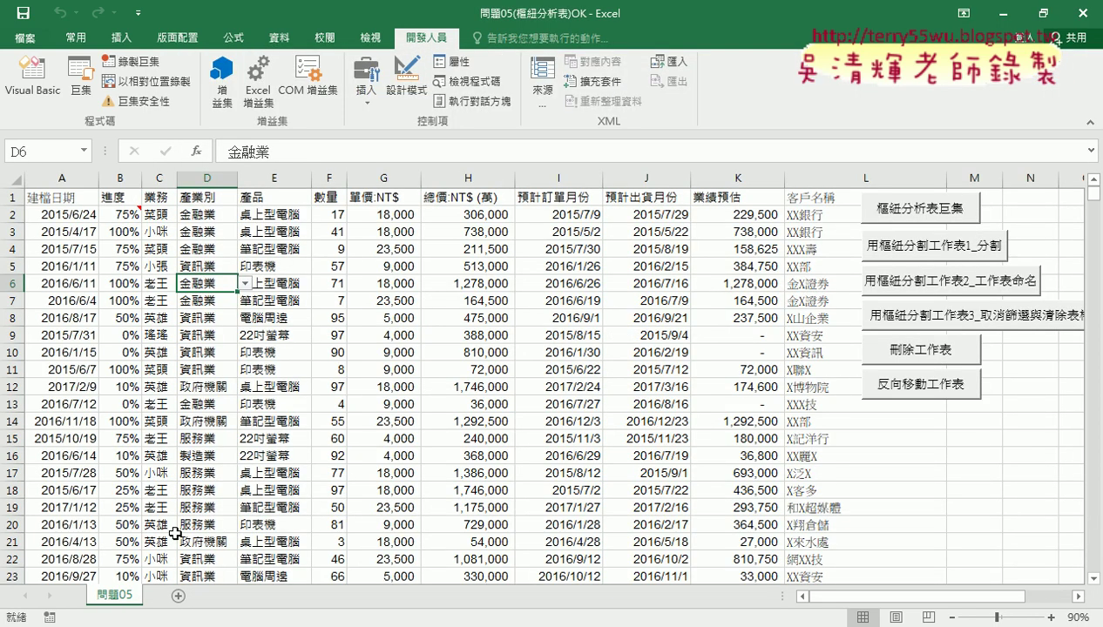
Step: Open macro 巨集1 for editing from the Macros list
click(81, 83)
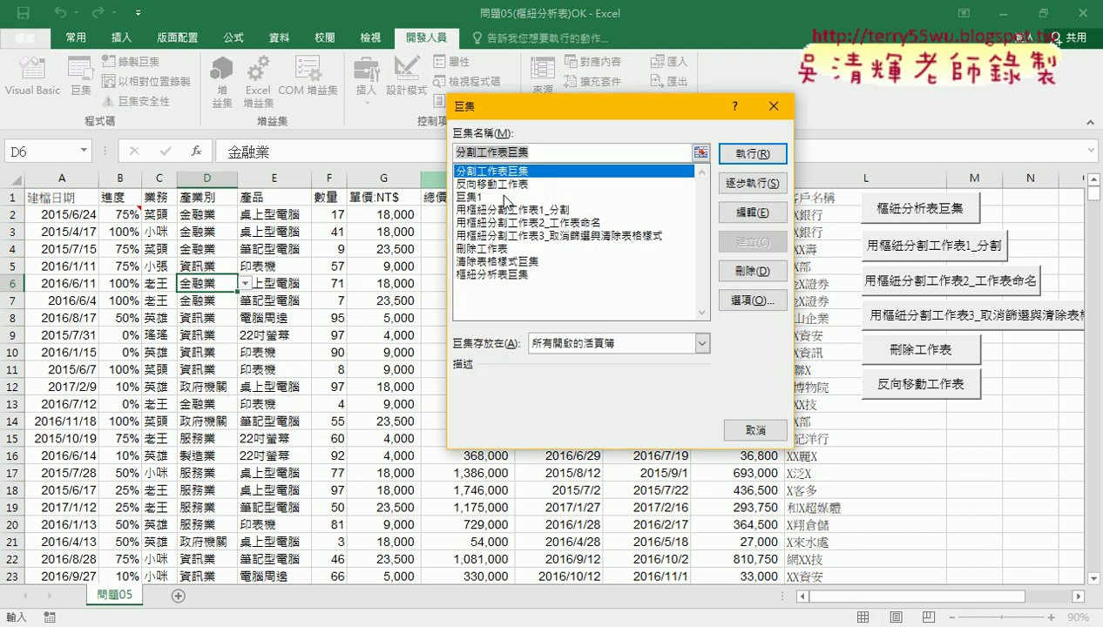
click(505, 197)
click(753, 212)
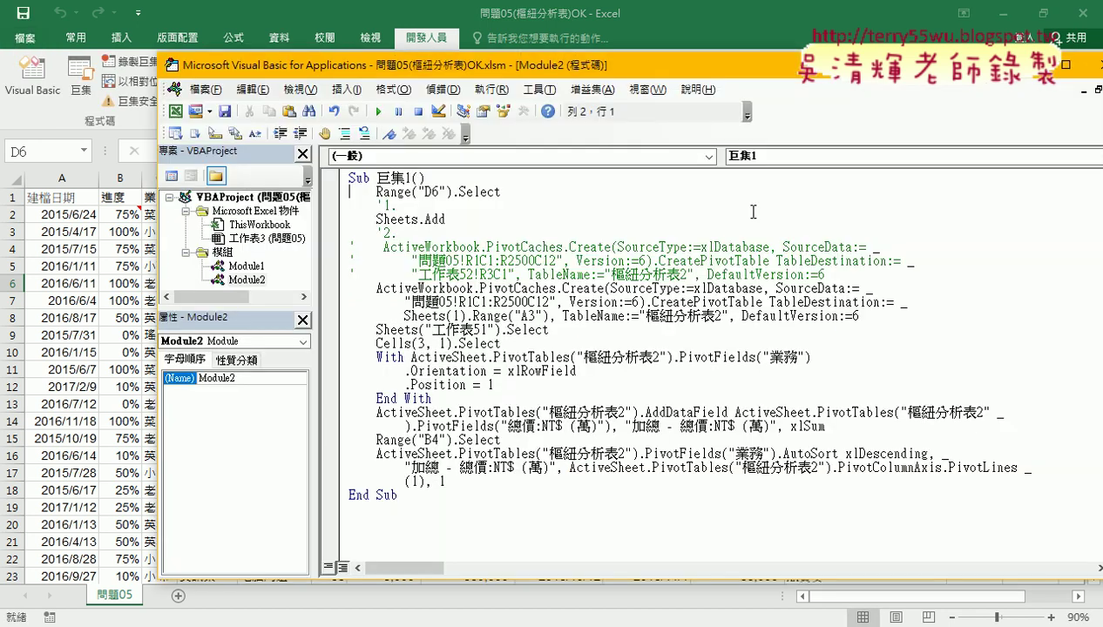
Step: Step into 巨集1 with F8 and delete the Range("D6").Select line
key(F8)
key(F8)
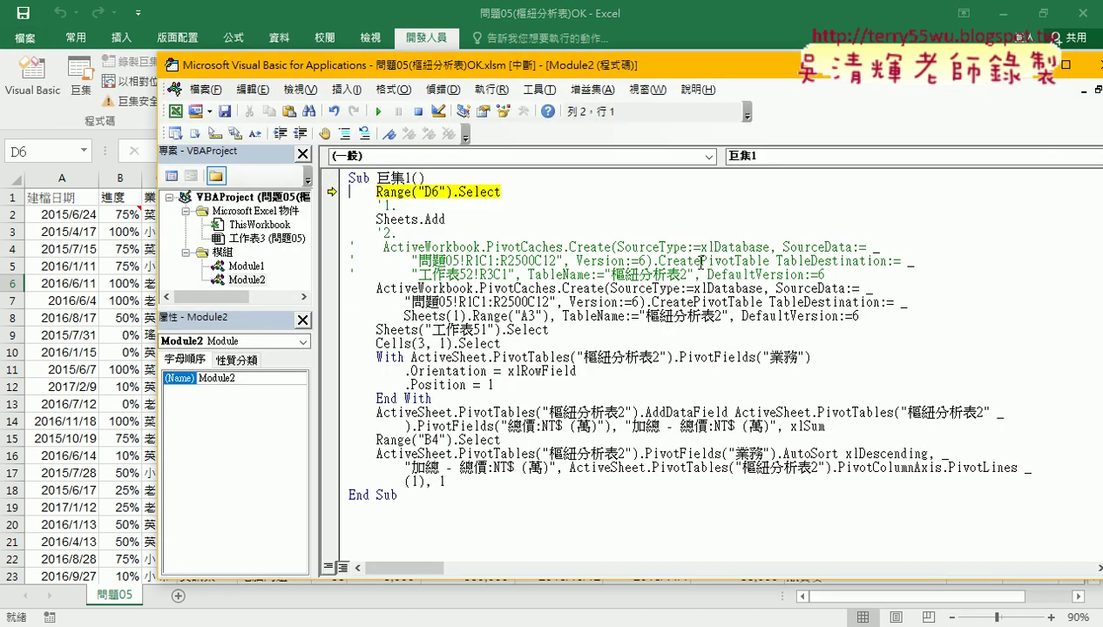
key(F8)
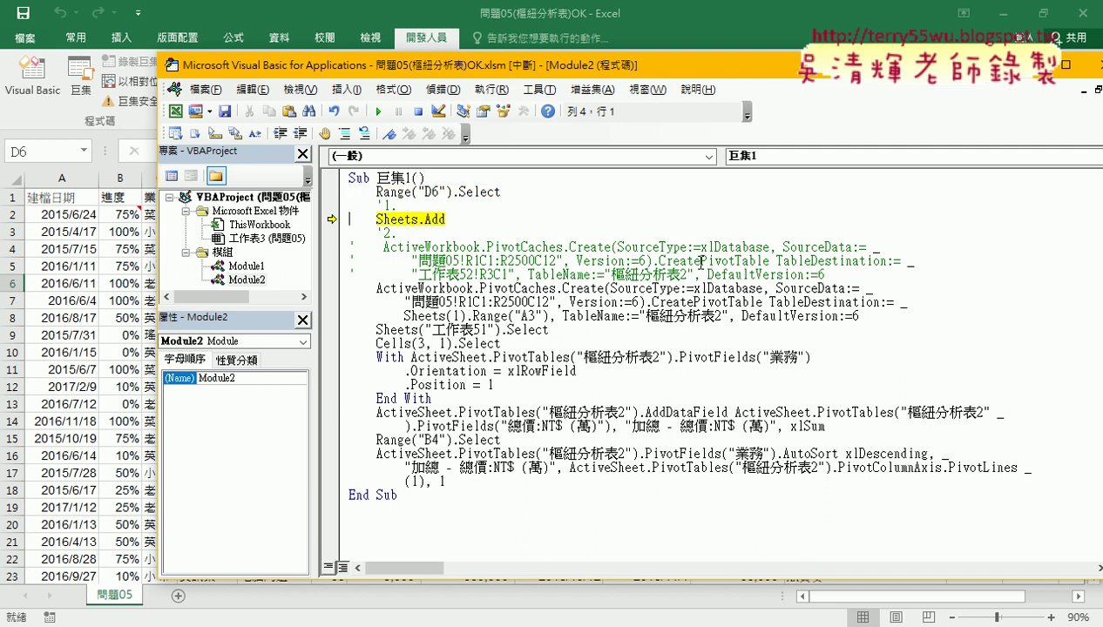
drag(502, 192, 356, 195)
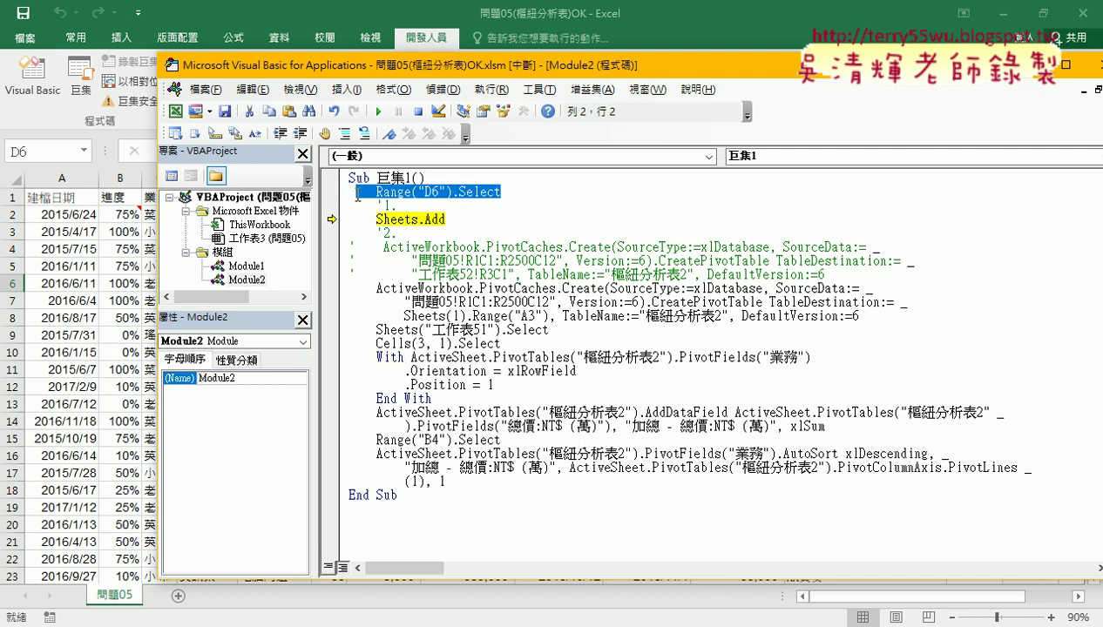
key(Delete)
key(Delete)
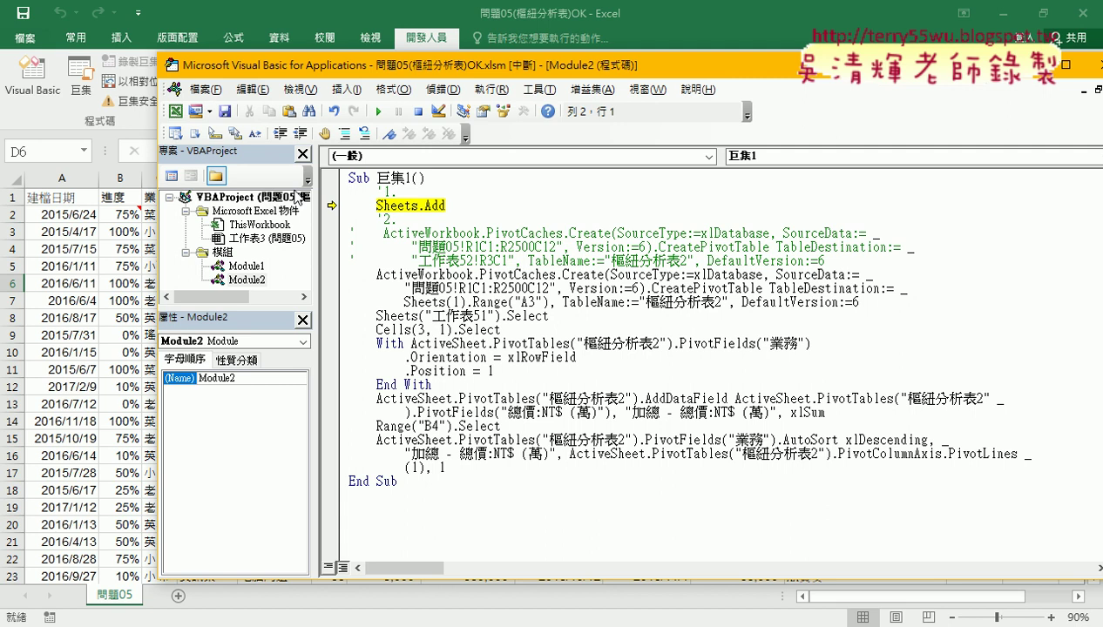
Step: Step through Sheets.Add and PivotCaches.Create to build the empty pivot on 工作表53
key(F8)
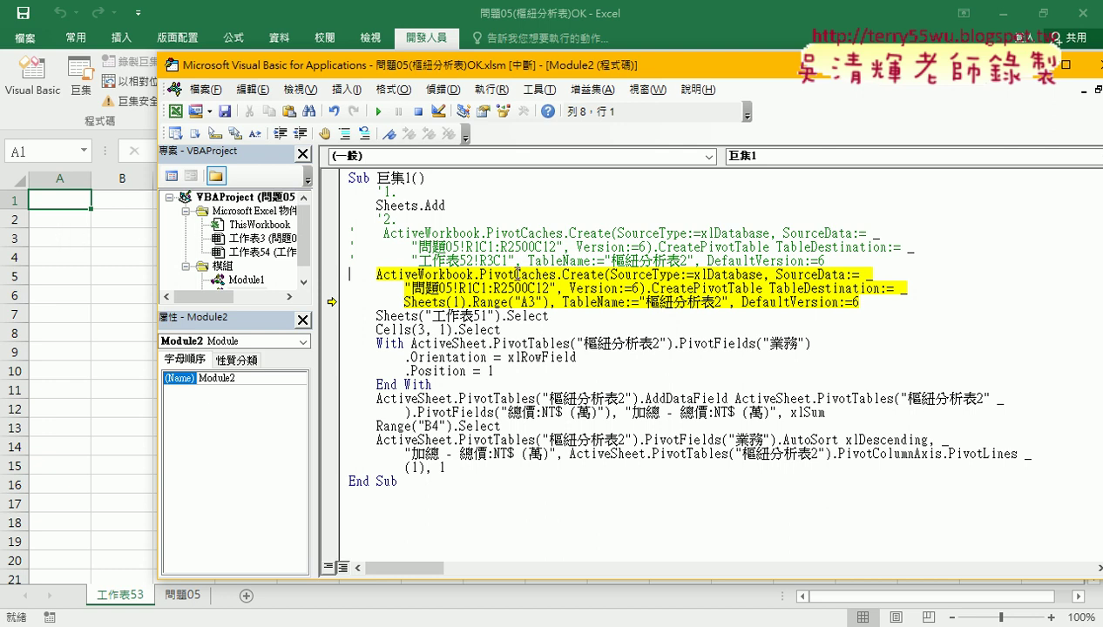
key(F8)
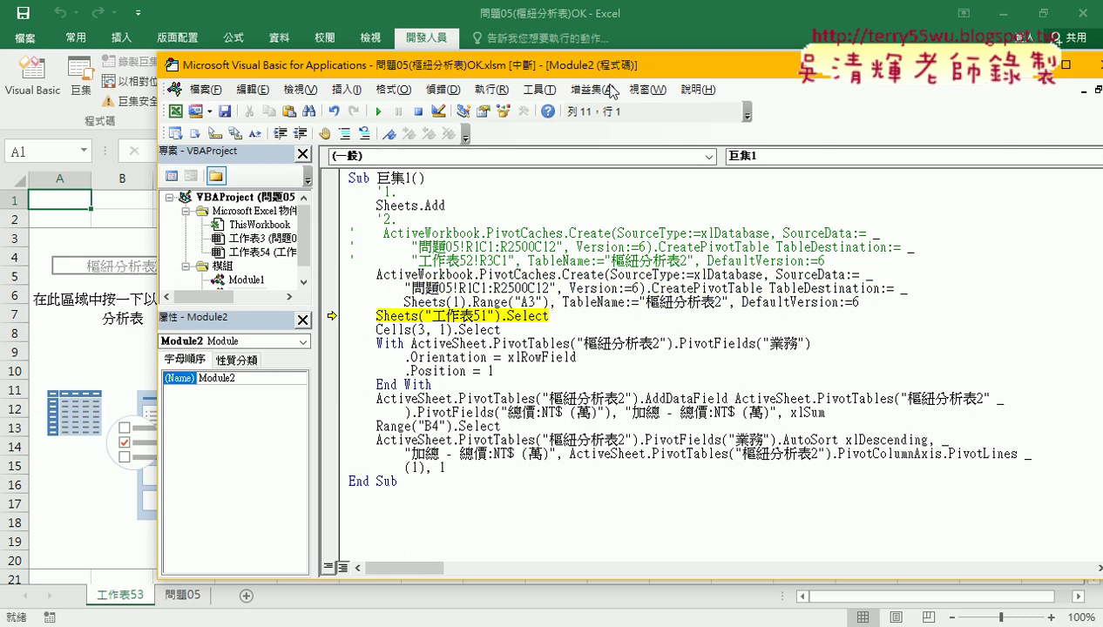
mouse_move(610, 64)
mouse_down()
mouse_move(828, 53)
mouse_move(784, 54)
mouse_up()
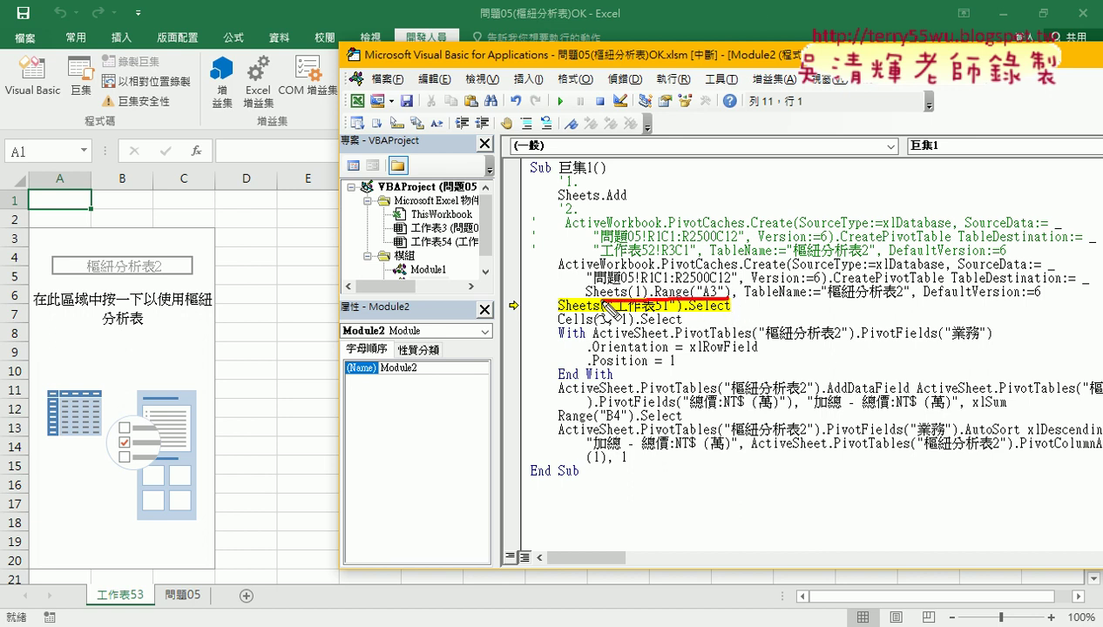
Step: Select the Sheets("工作表51").Select and Cells(3, 1).Select lines and apply Comment Block
drag(610, 281, 737, 297)
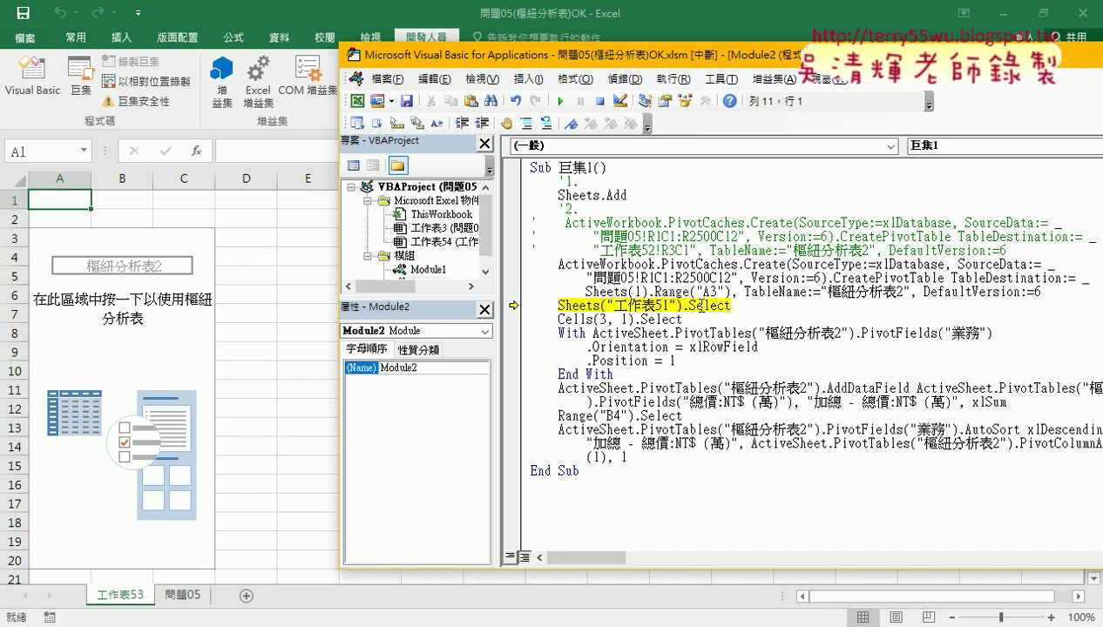
click(505, 304)
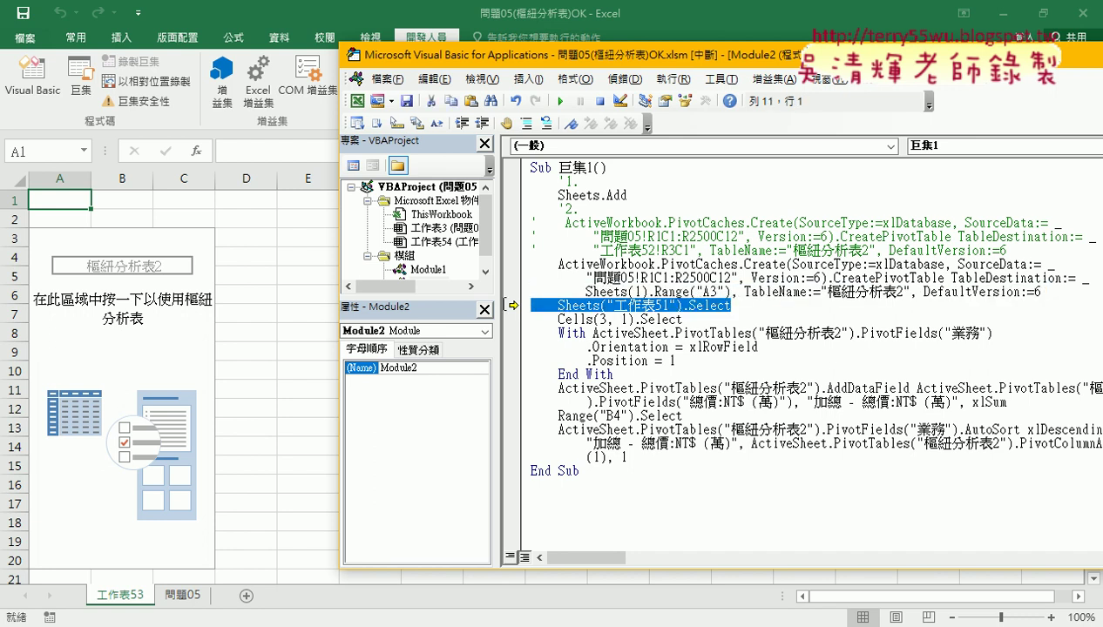
drag(505, 305, 684, 319)
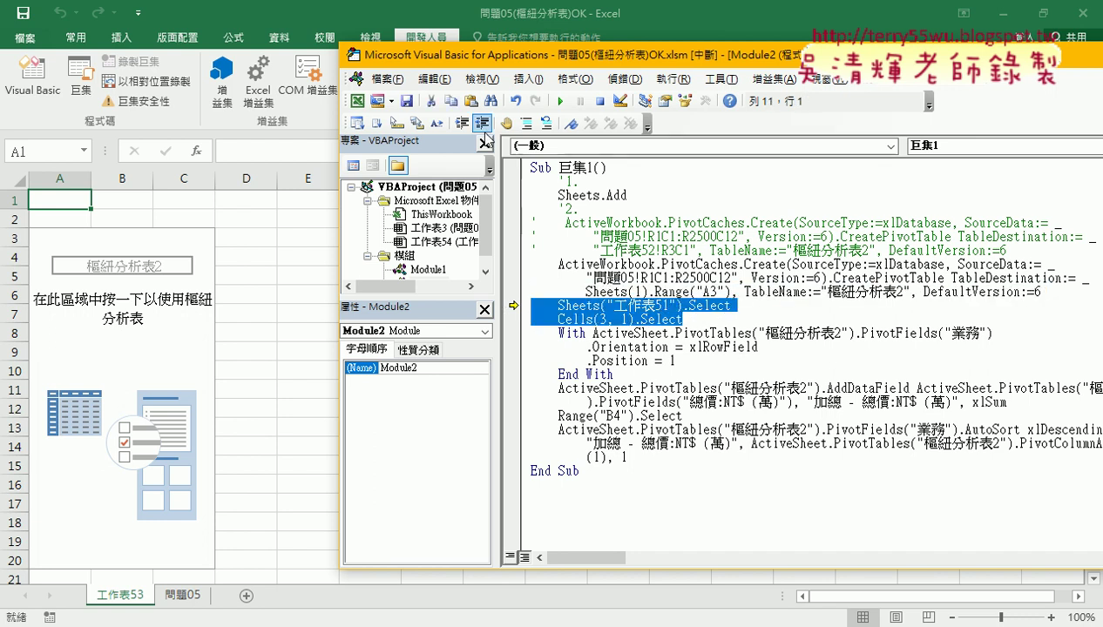
click(526, 125)
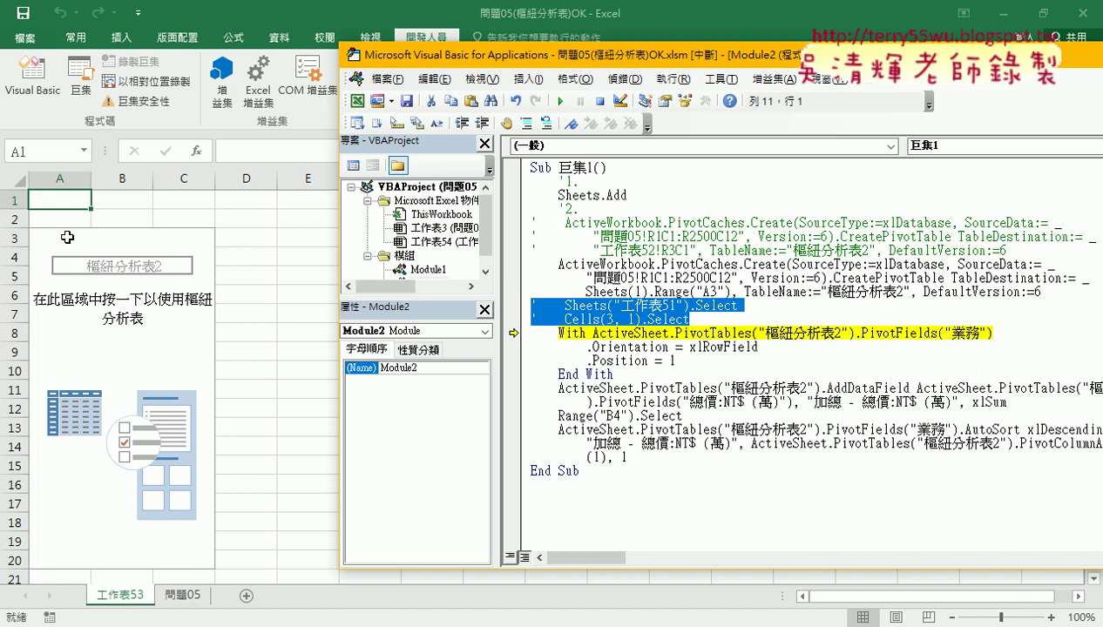
Step: Step through the 業務 With block and AddDataField line to add 業務 rows and summed 總價:NT$ (萬)
drag(688, 319, 565, 319)
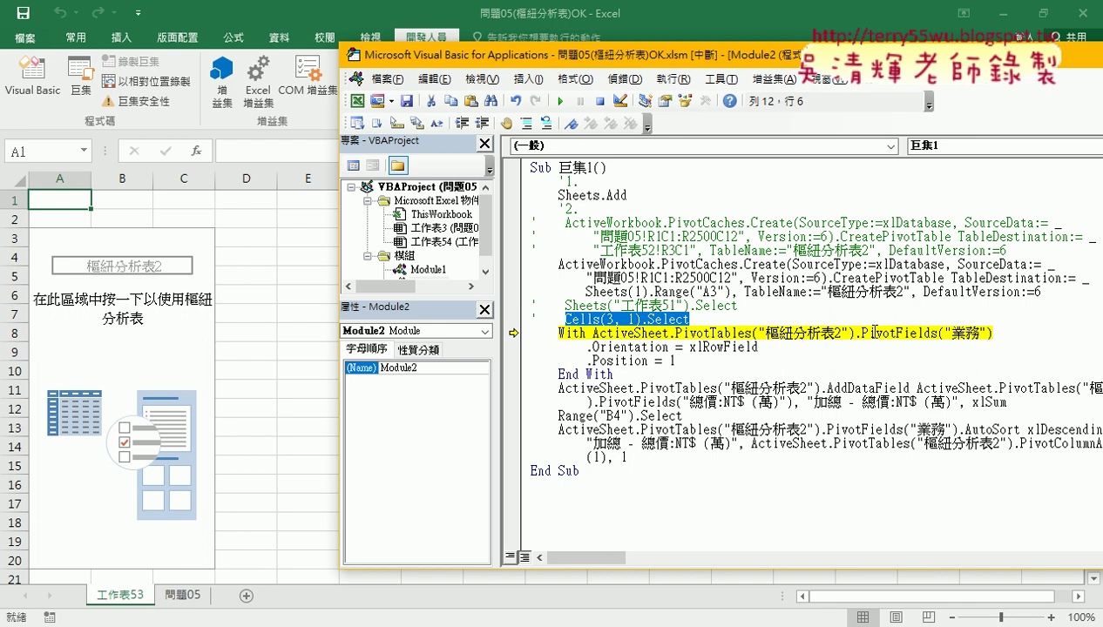
drag(859, 333, 937, 333)
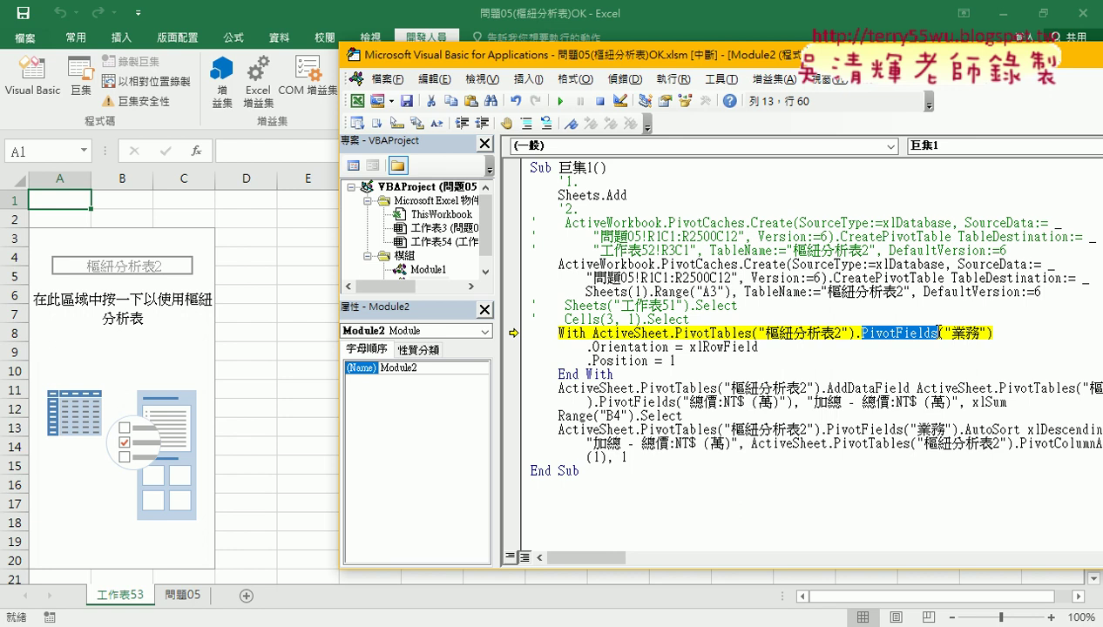
key(F8)
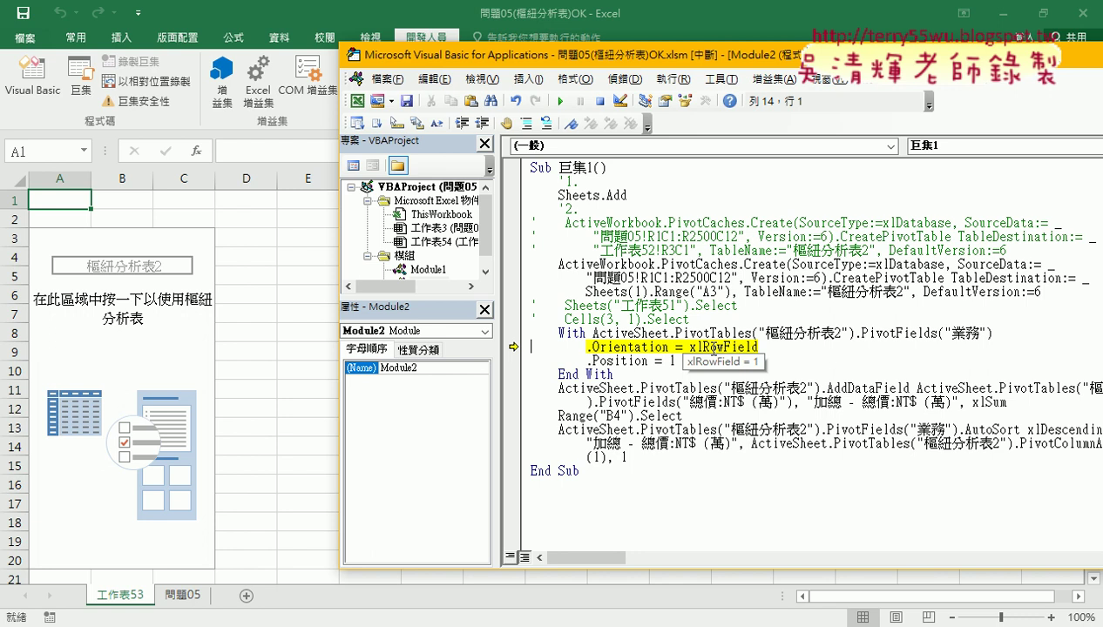
key(F8)
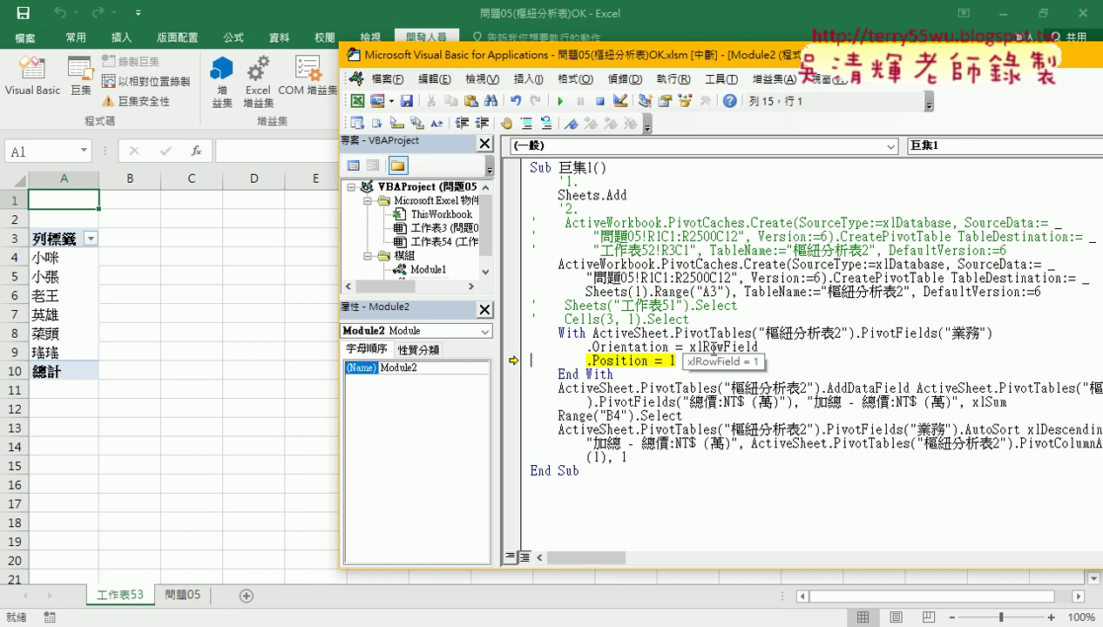
key(F8)
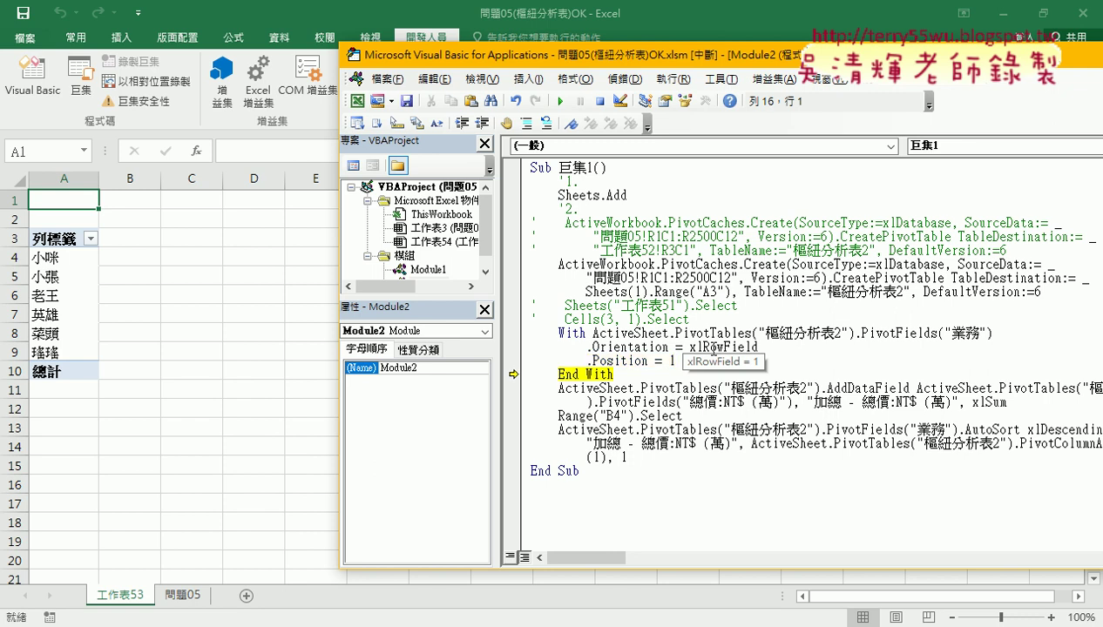
key(F8)
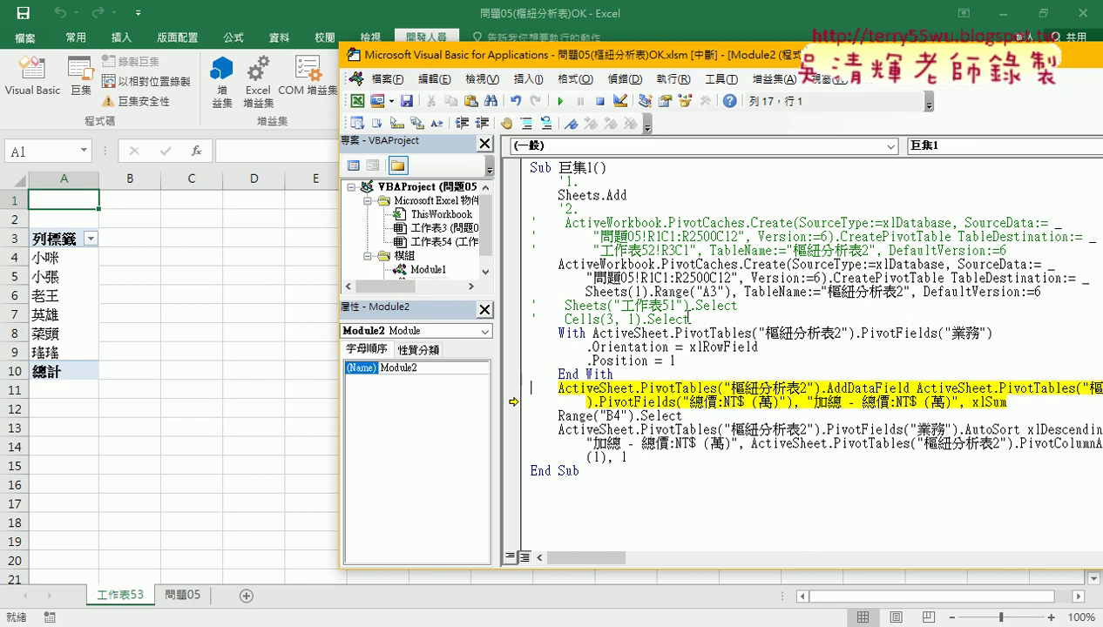
key(F8)
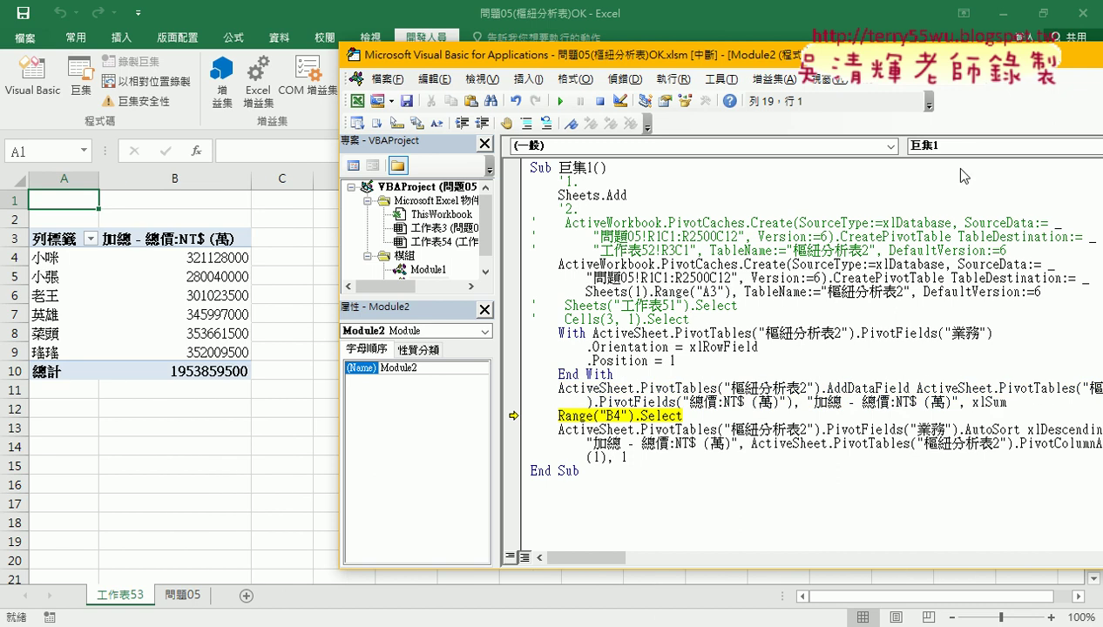
Step: Step through Range("B4").Select and AutoSort xlDescending so salespeople sort by total sales, largest first
drag(877, 64, 740, 52)
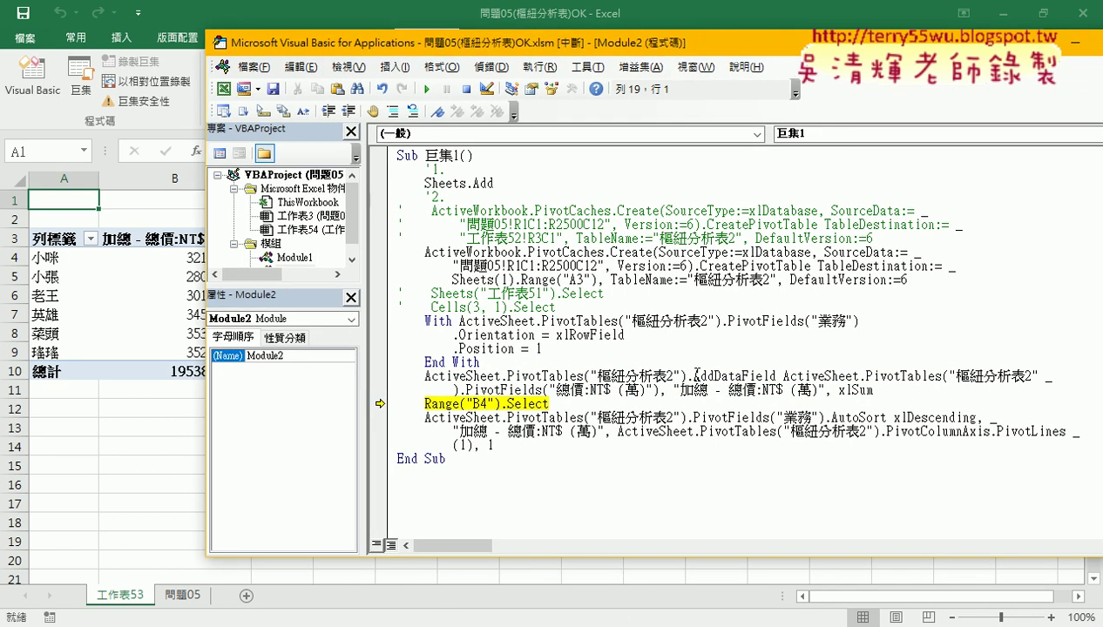
drag(694, 376, 775, 376)
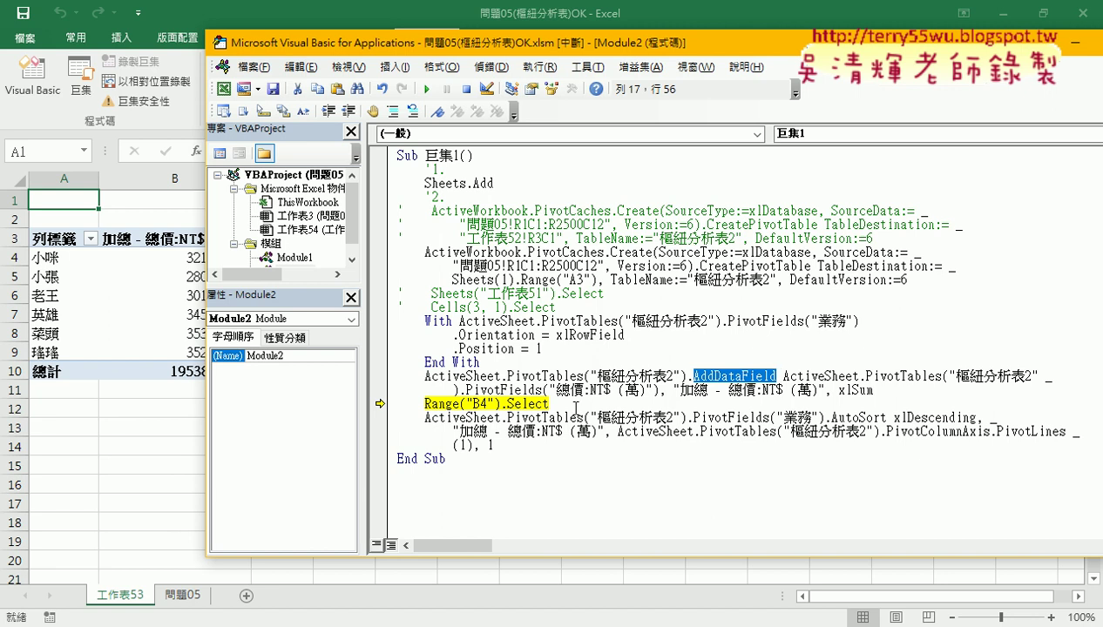
key(F8)
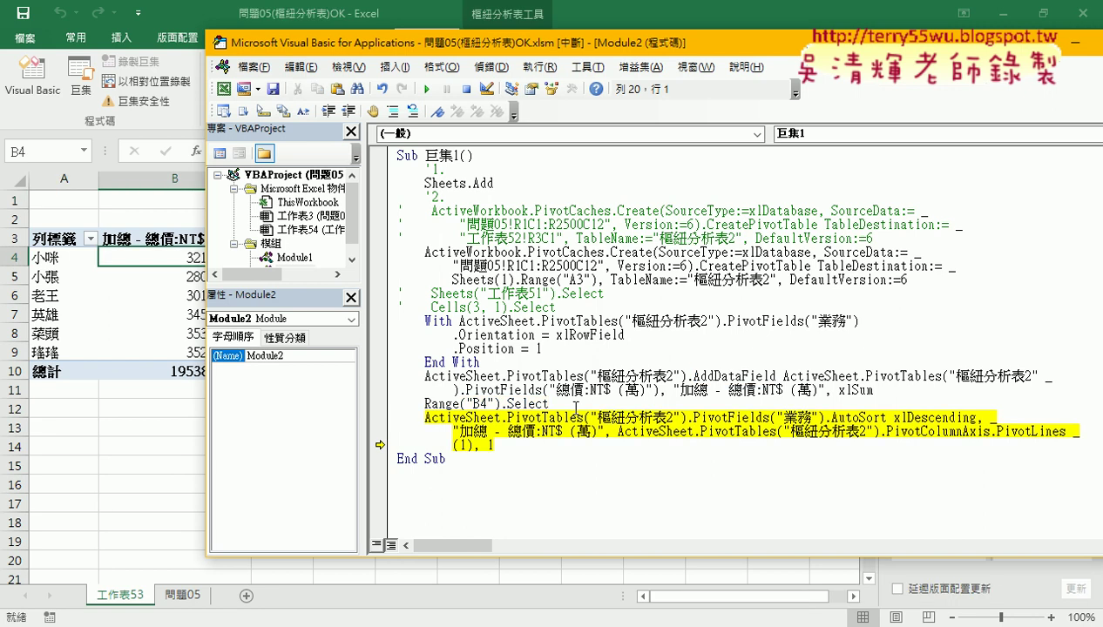
key(F8)
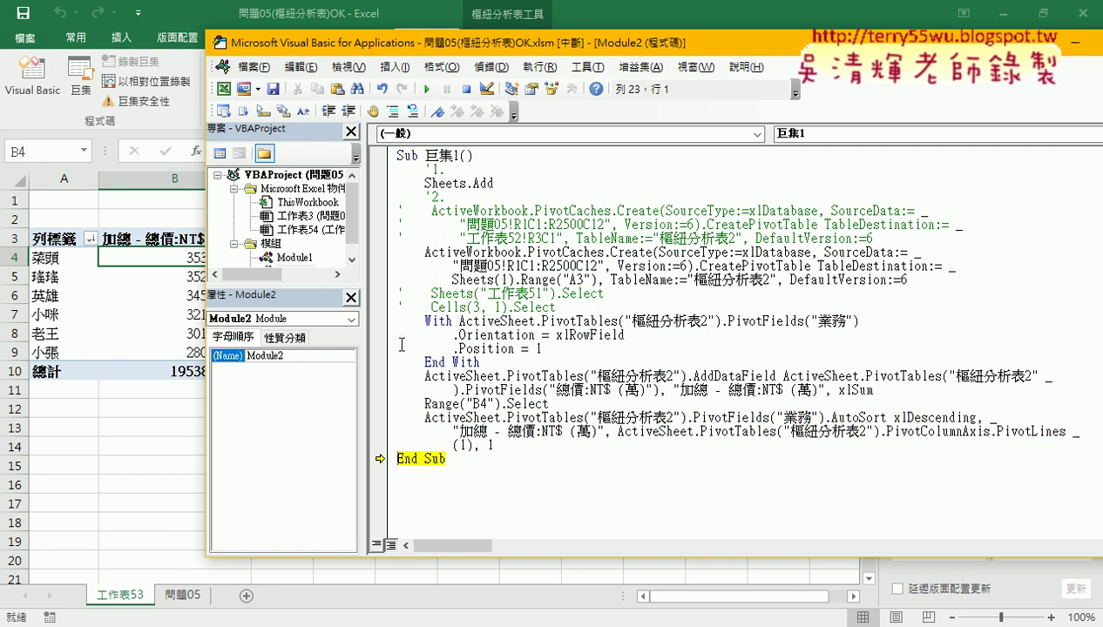
Step: Review Module1's numbered pivot macro and its Sheets(1).Range("A3") destination, then return to Excel
drag(418, 303, 477, 304)
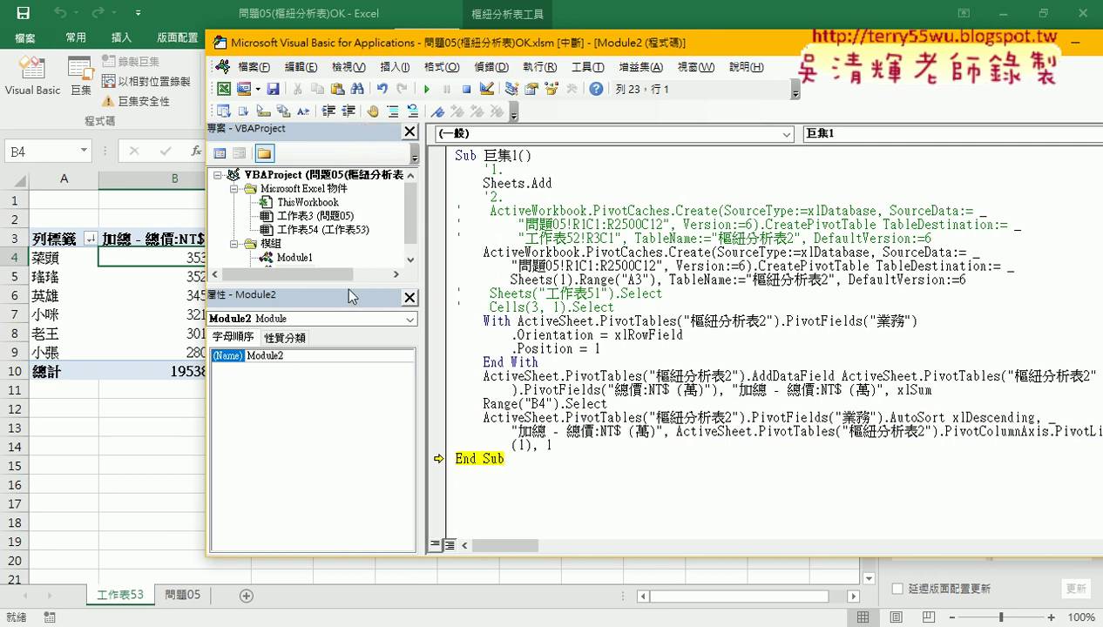
double_click(295, 258)
click(559, 197)
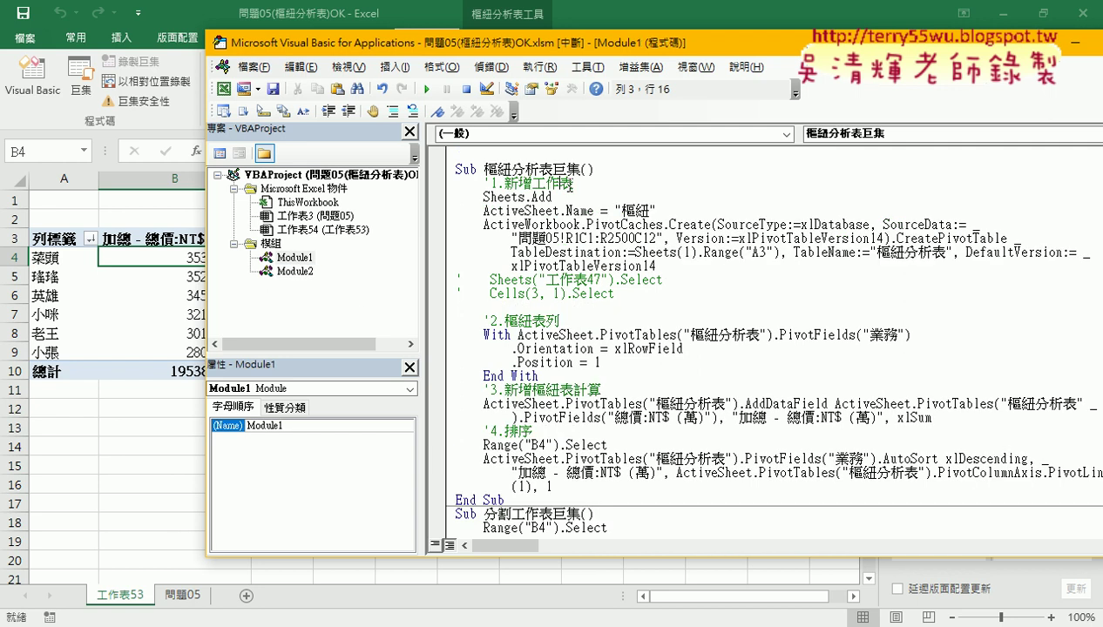
click(564, 316)
click(550, 431)
drag(778, 252, 635, 252)
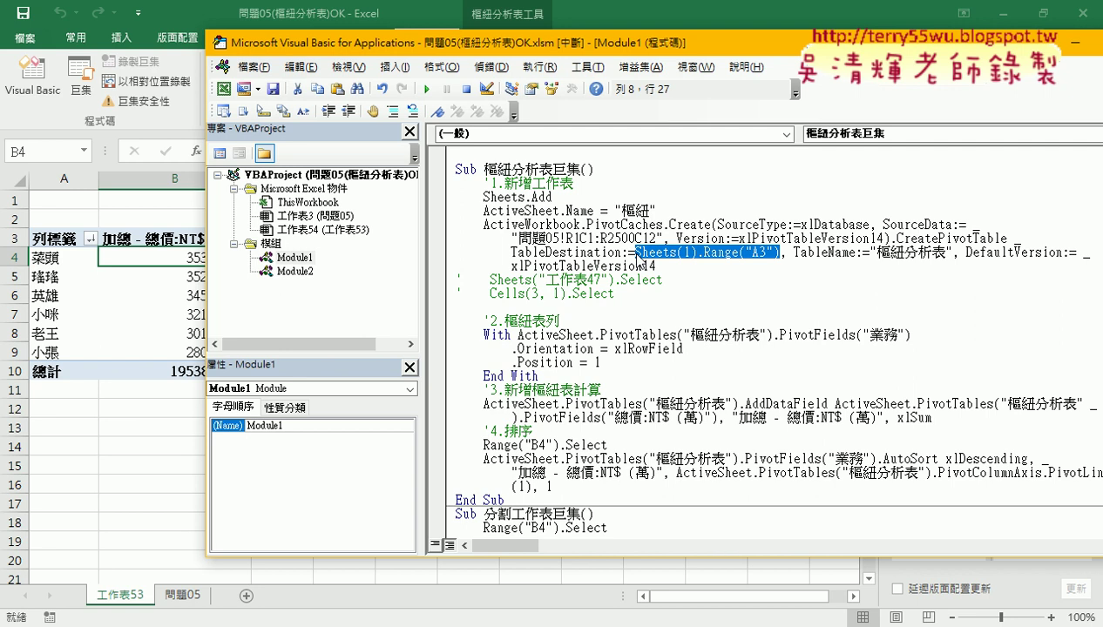
click(171, 257)
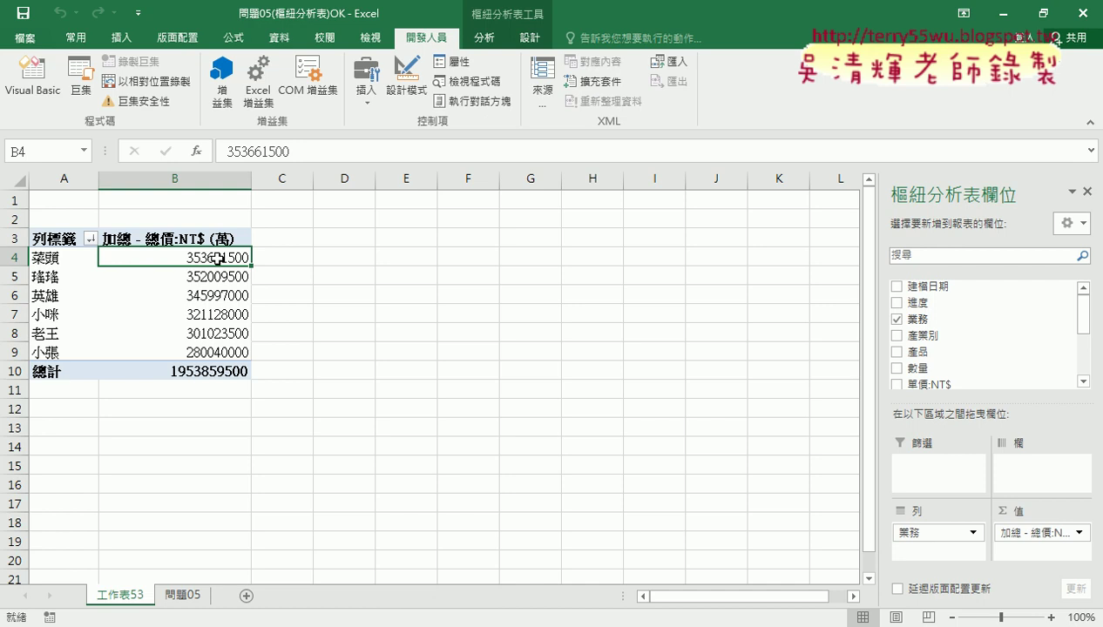
double_click(217, 257)
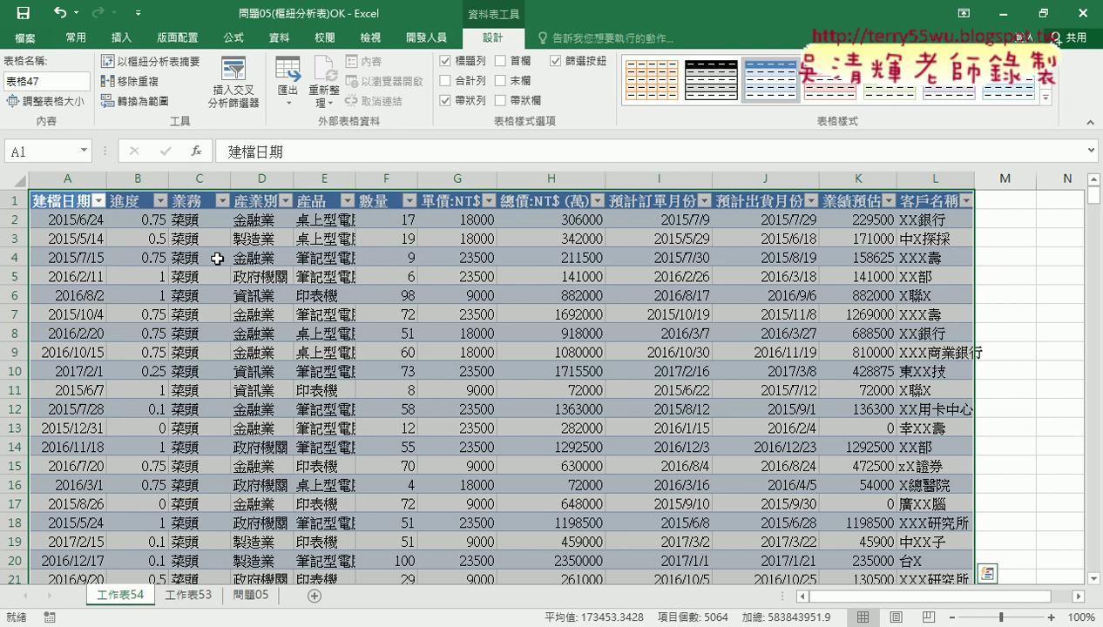
right_click(132, 599)
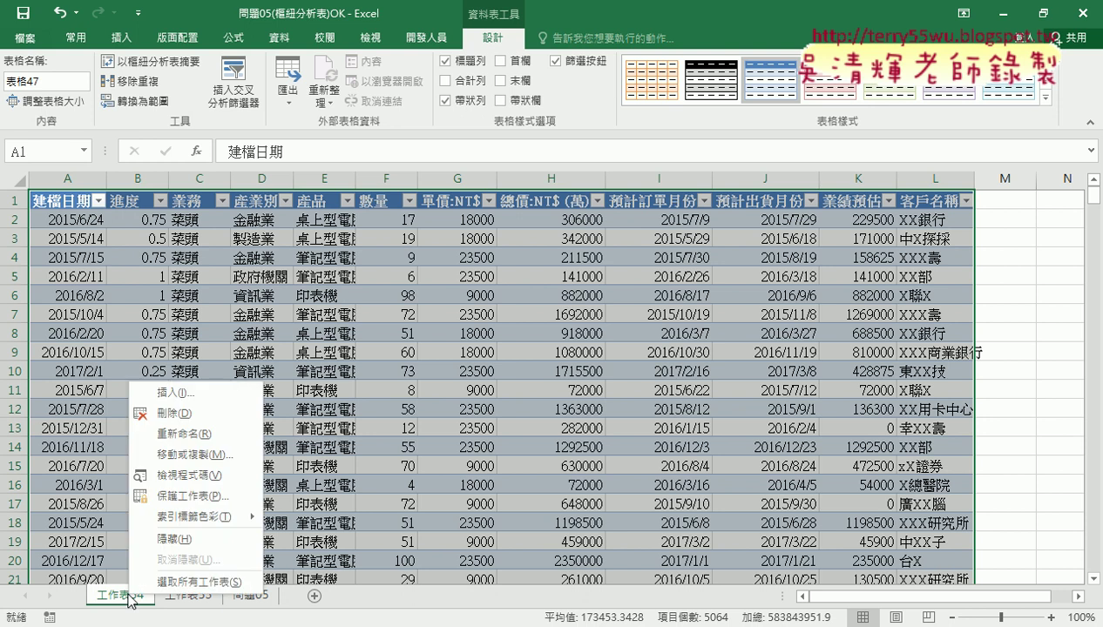
click(205, 415)
Step: Delete the earlier detail sheet and get back to the Excel worksheet
click(511, 367)
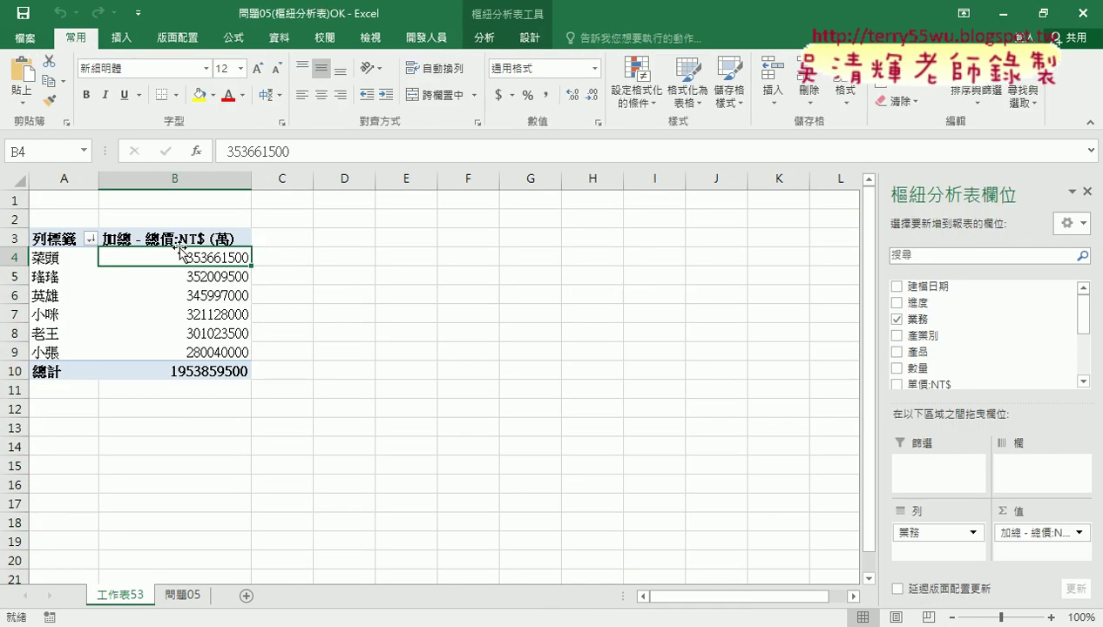
click(426, 38)
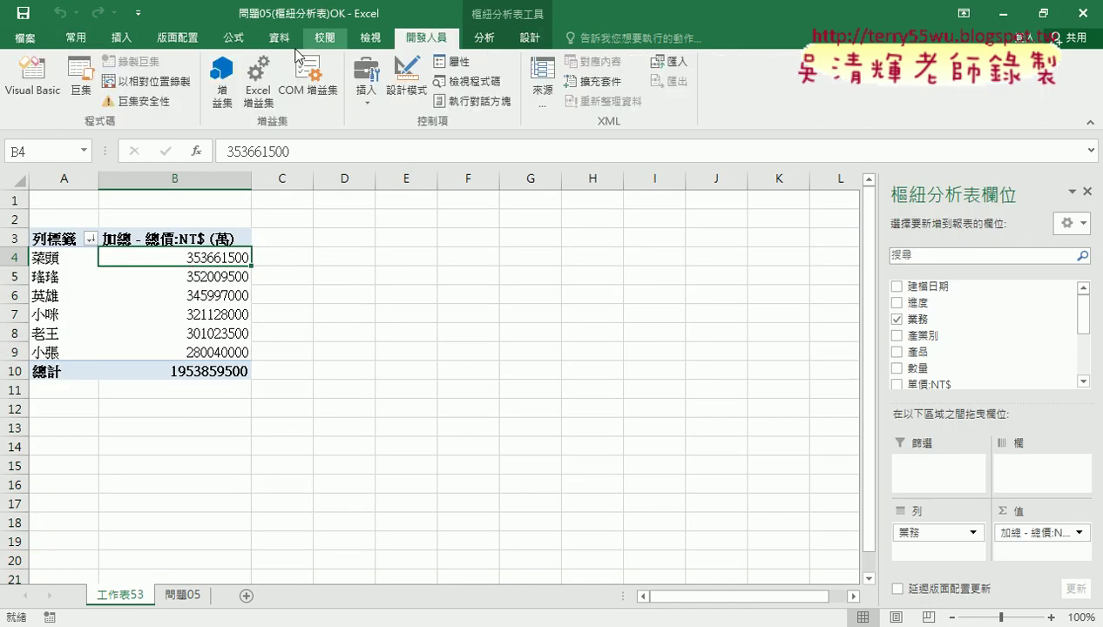
click(312, 249)
click(203, 255)
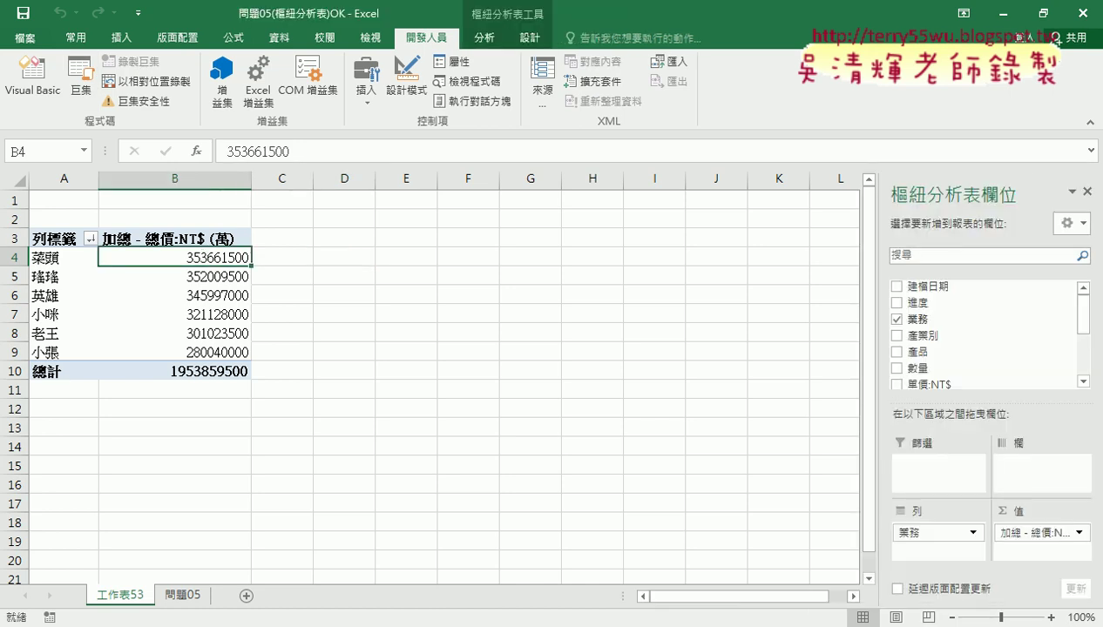
click(408, 620)
click(455, 558)
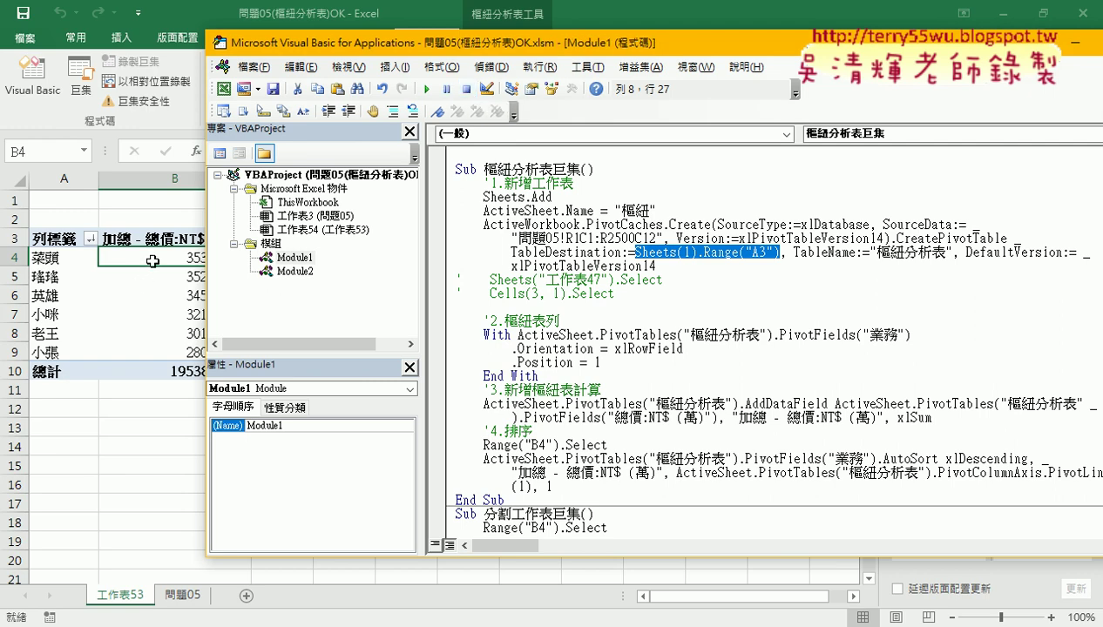
click(157, 70)
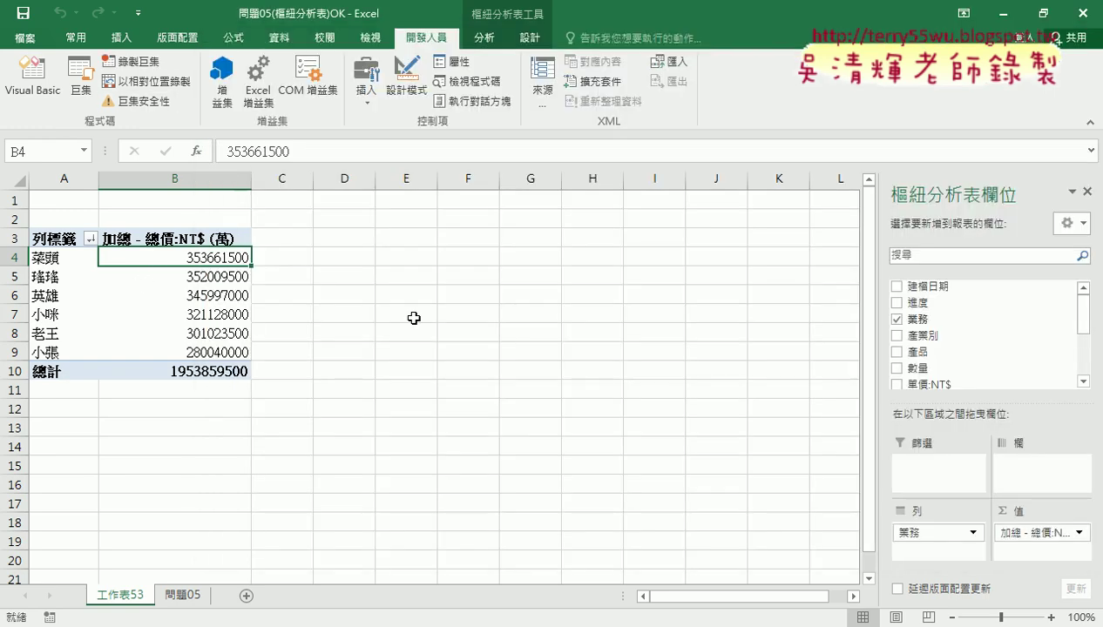
Step: Record macro 巨集2 selecting D4 and drilling into B4, creating 菜頭's detail sheet 工作表55
click(131, 61)
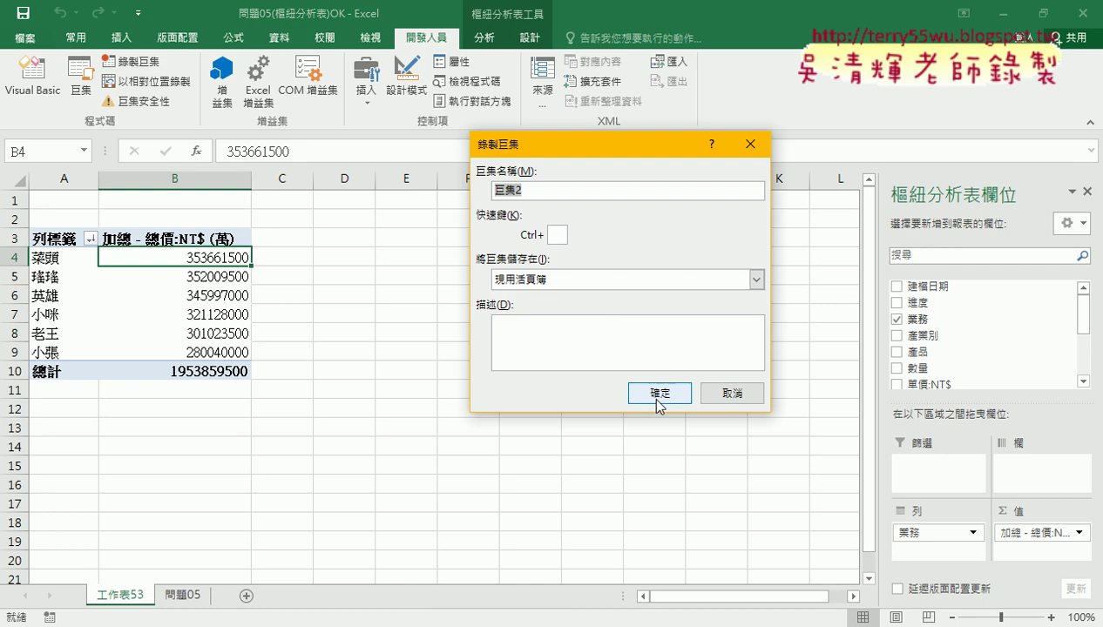
click(657, 394)
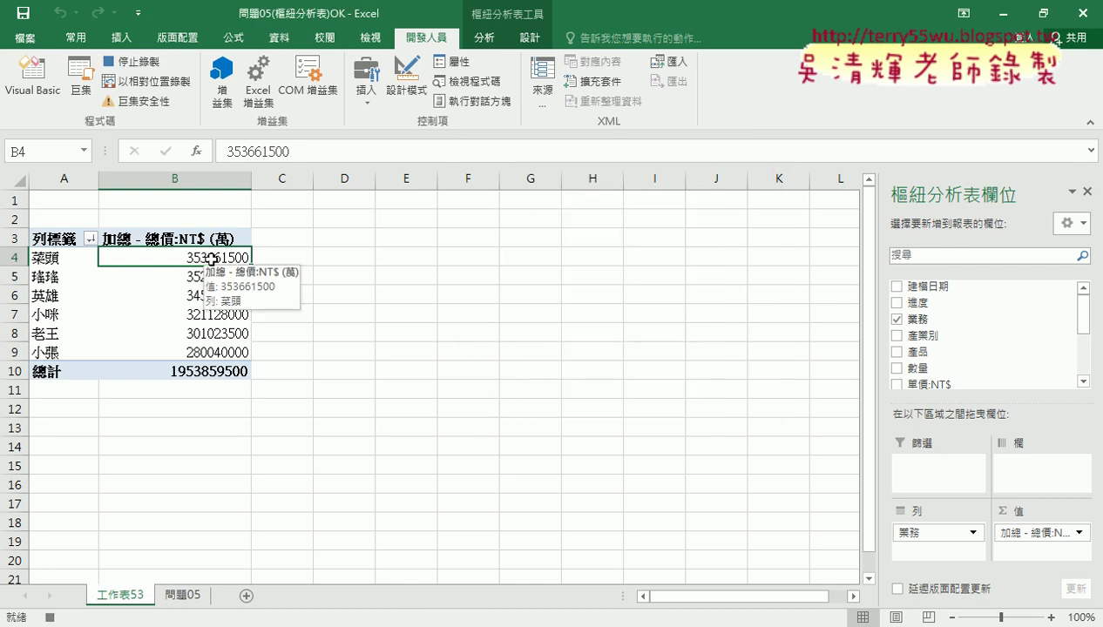
click(358, 259)
double_click(222, 258)
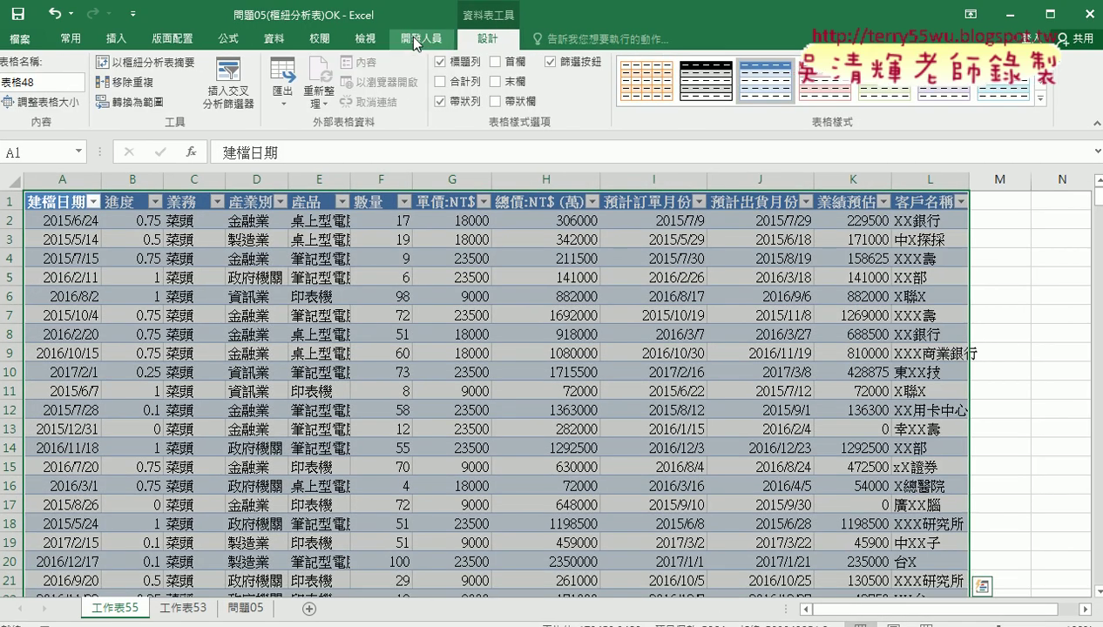
click(421, 39)
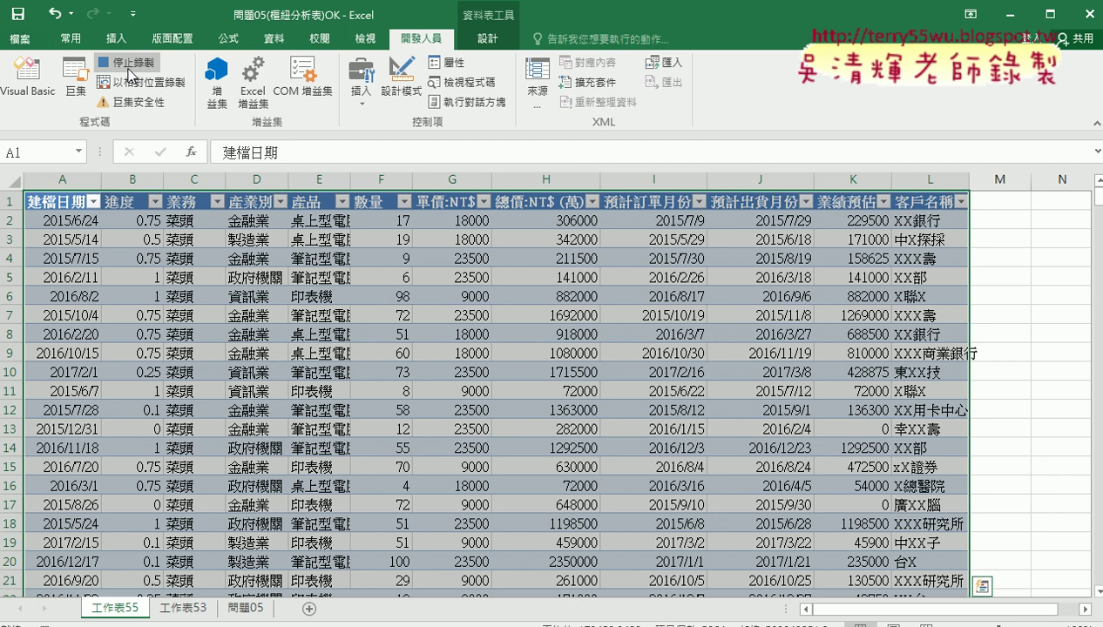
click(76, 78)
click(465, 211)
Step: Delete the leftover comment lines from 巨集2's code
click(739, 214)
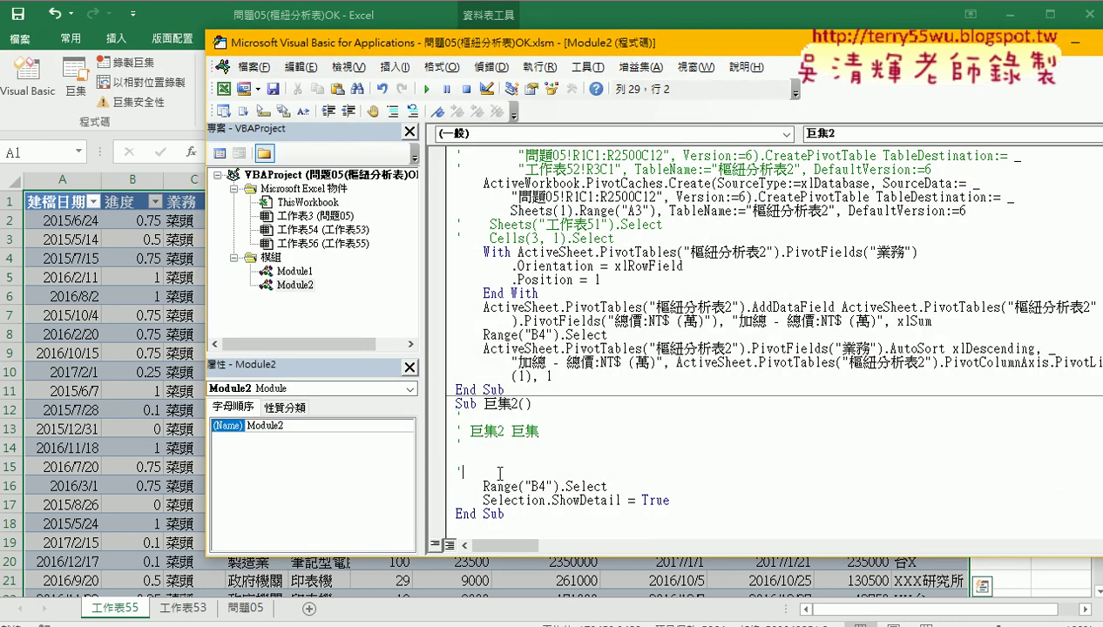
drag(496, 470, 450, 419)
key(Delete)
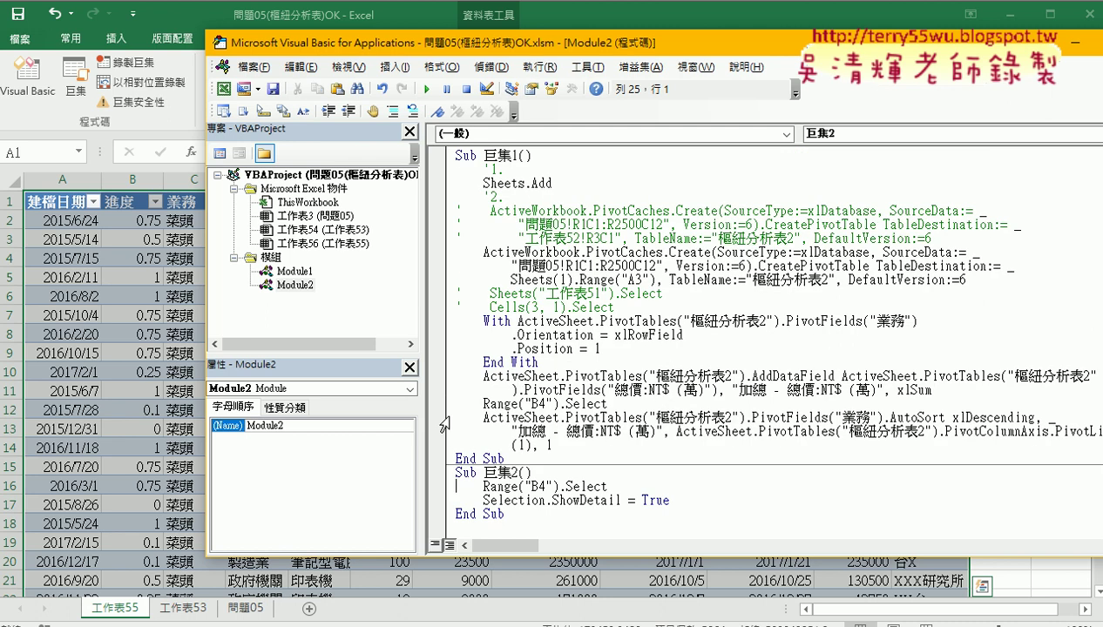
Step: Condense 巨集2 to the single line Range("B4").ShowDetail = True, then return to 問題05
mouse_move(607, 486)
mouse_down()
mouse_move(504, 486)
mouse_move(608, 486)
mouse_up()
click(563, 486)
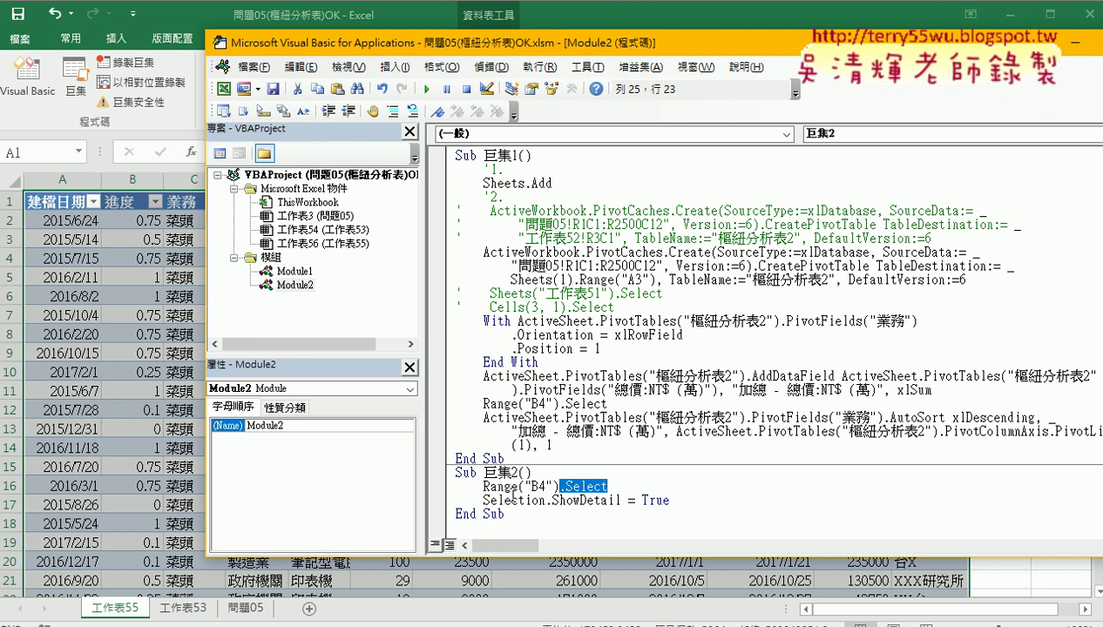
click(658, 490)
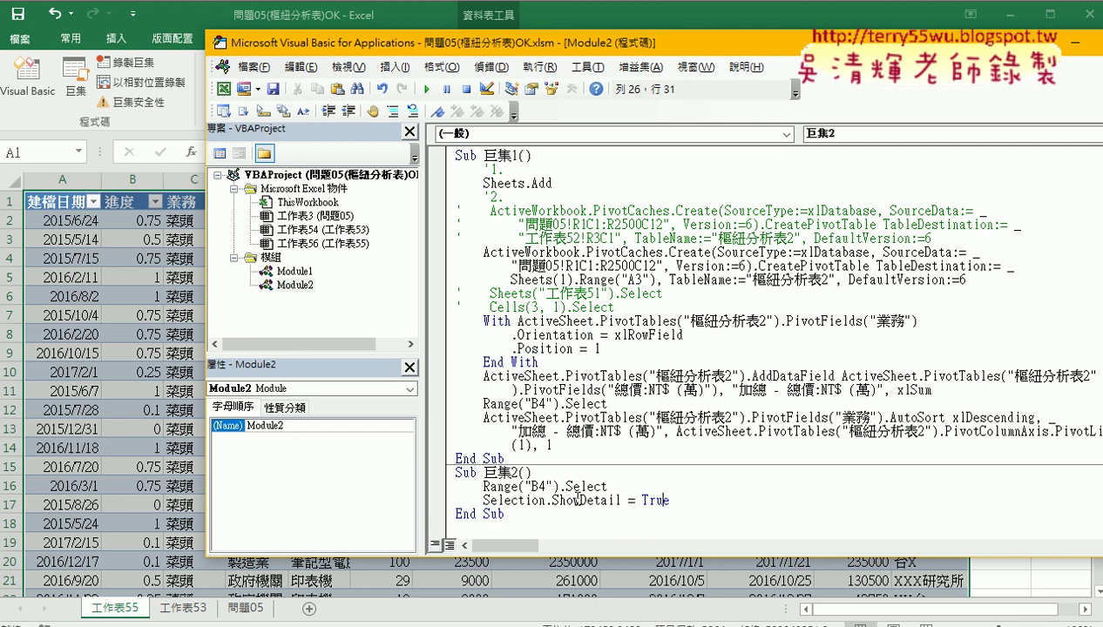
mouse_move(566, 487)
mouse_down()
mouse_move(605, 486)
mouse_move(526, 501)
mouse_move(549, 502)
mouse_up()
key(Delete)
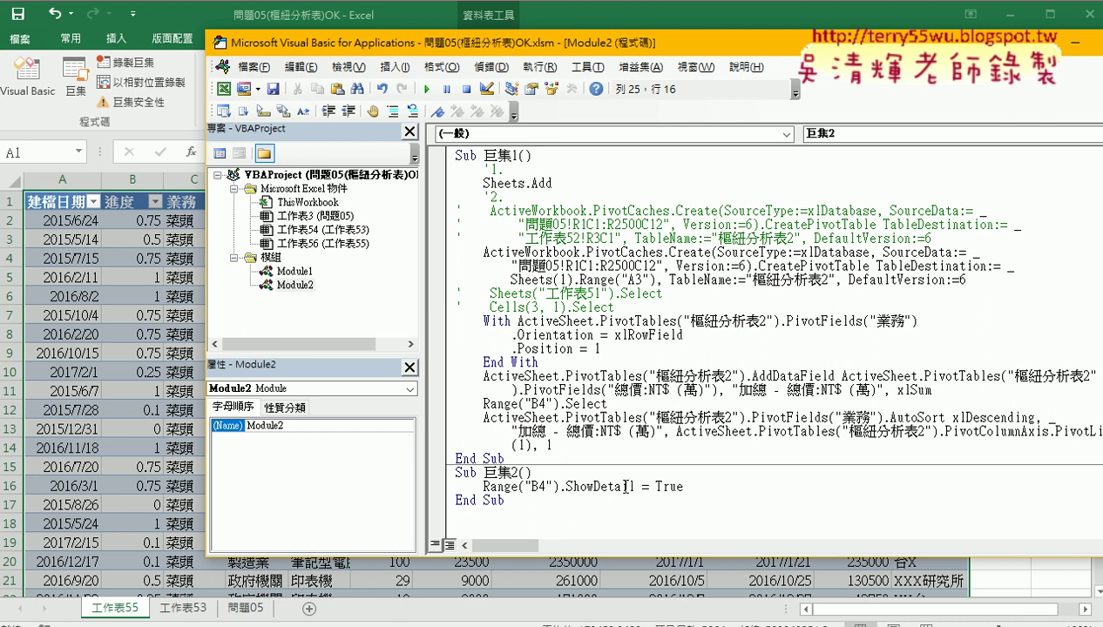
drag(684, 486, 485, 491)
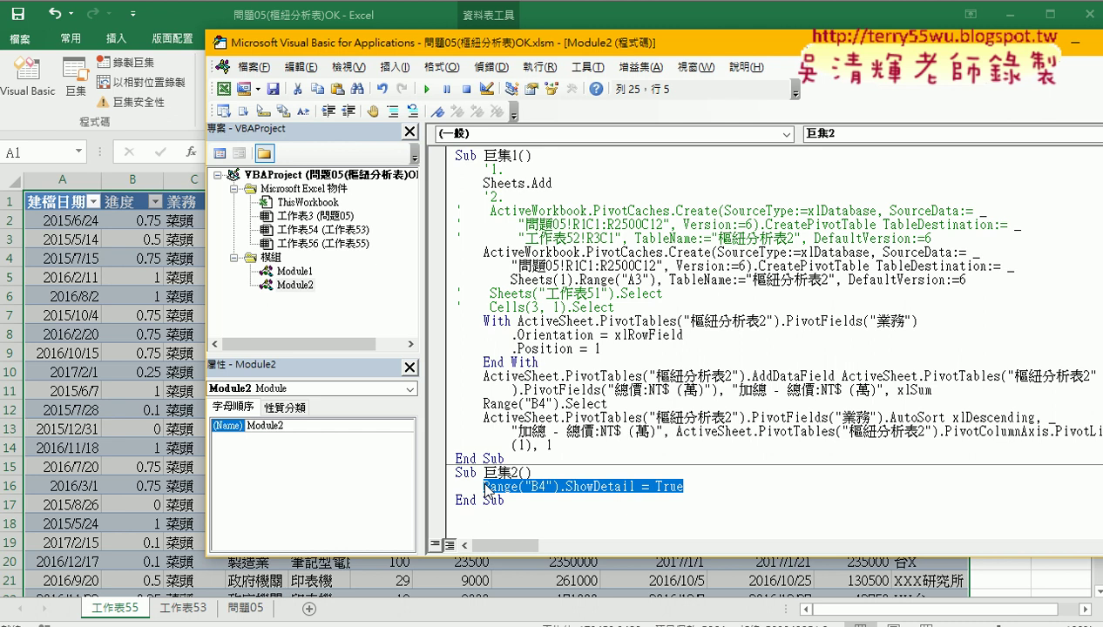
click(246, 609)
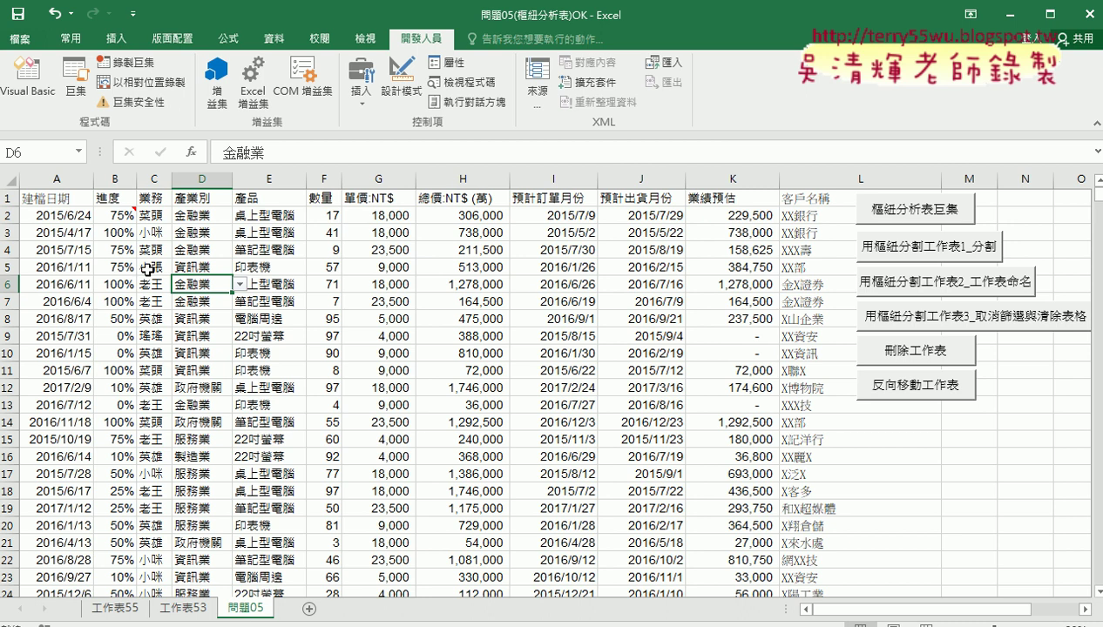
Step: Check the six salesperson totals in 工作表53's B4:B9, then go back to 問題05
click(184, 613)
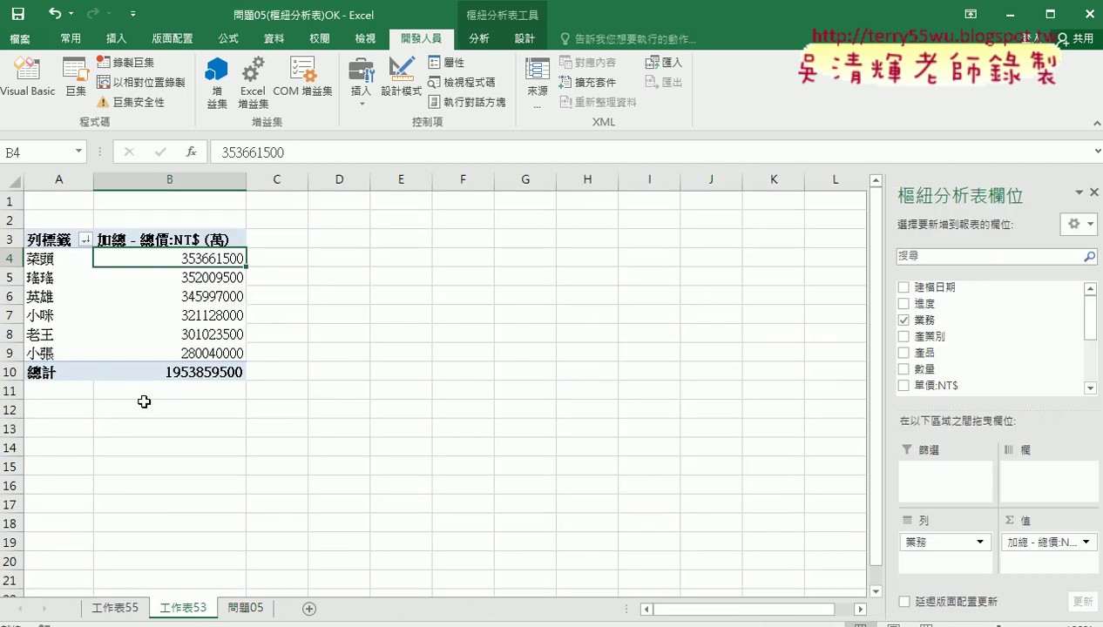
click(207, 280)
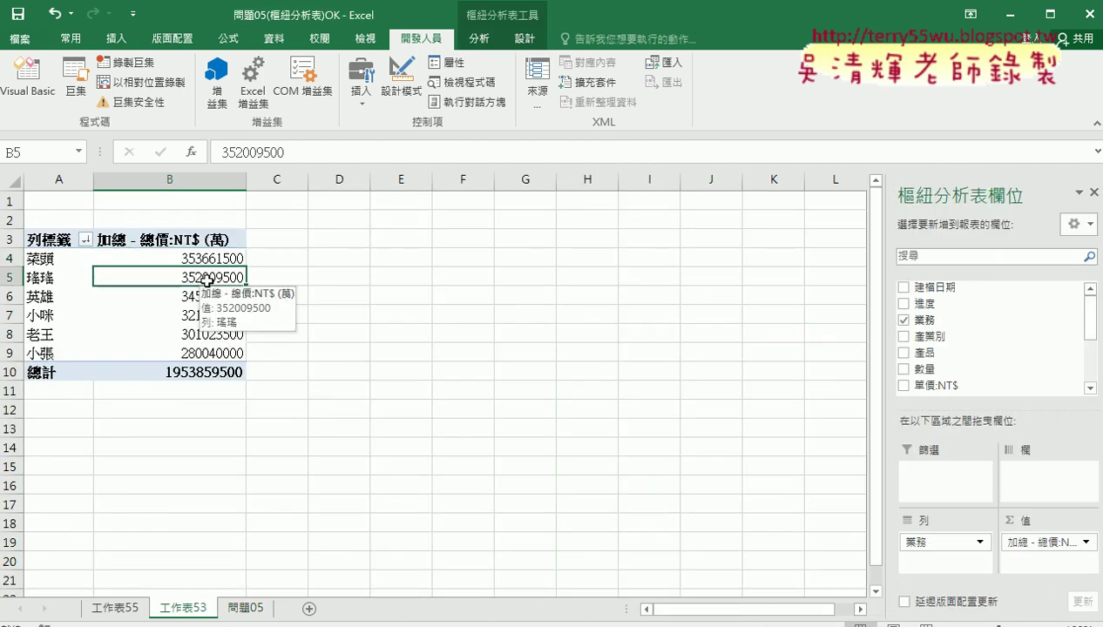
click(204, 297)
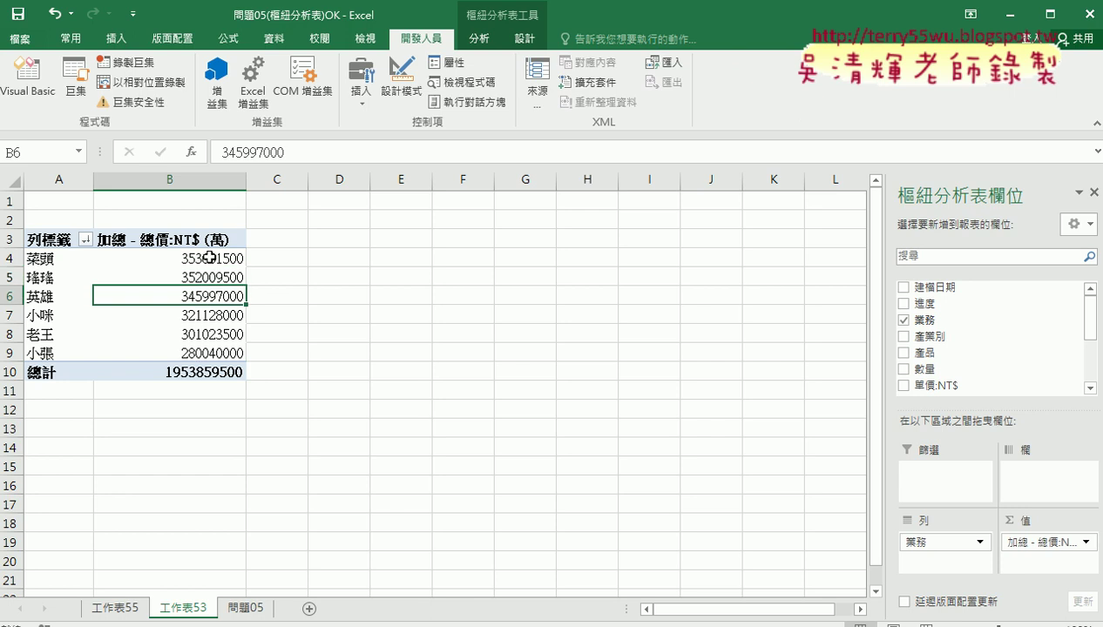
click(199, 353)
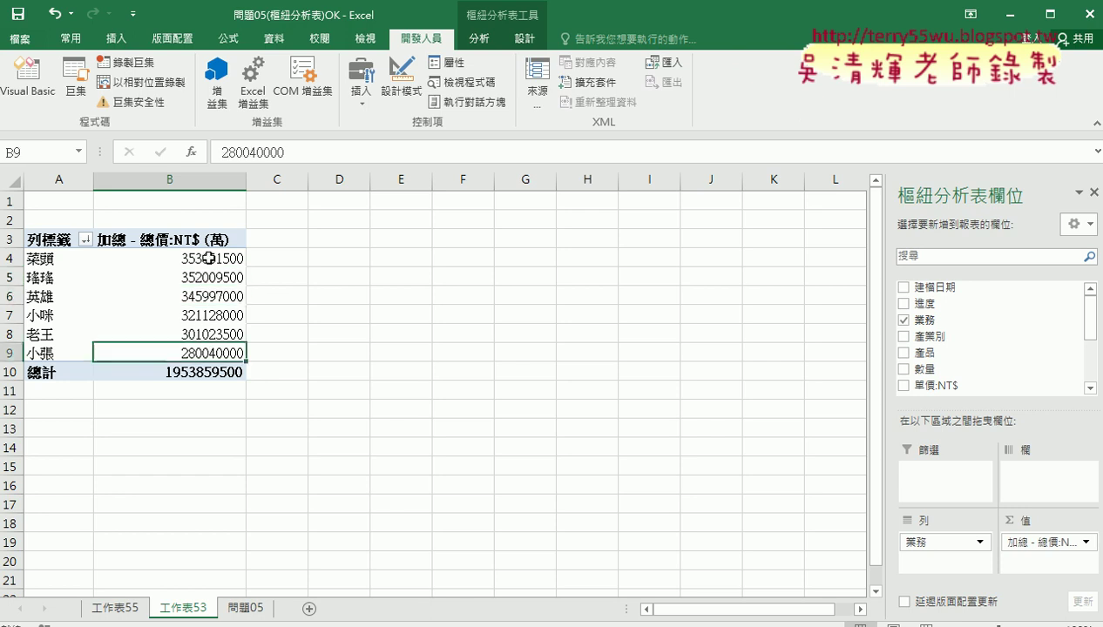
click(206, 259)
click(202, 297)
click(201, 351)
drag(202, 259, 212, 351)
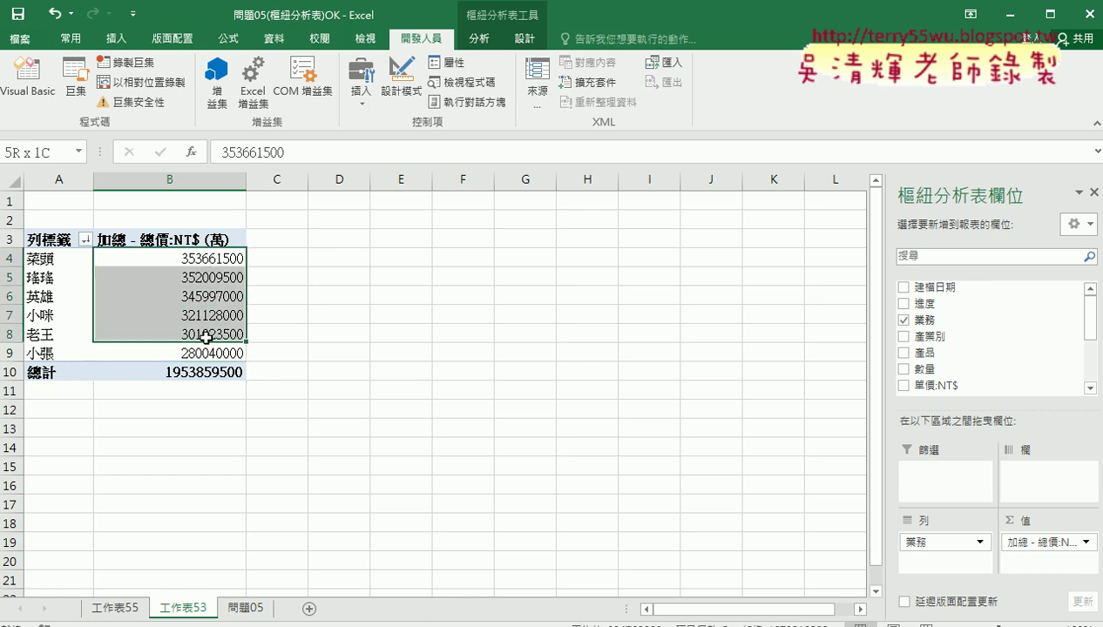
mouse_move(211, 352)
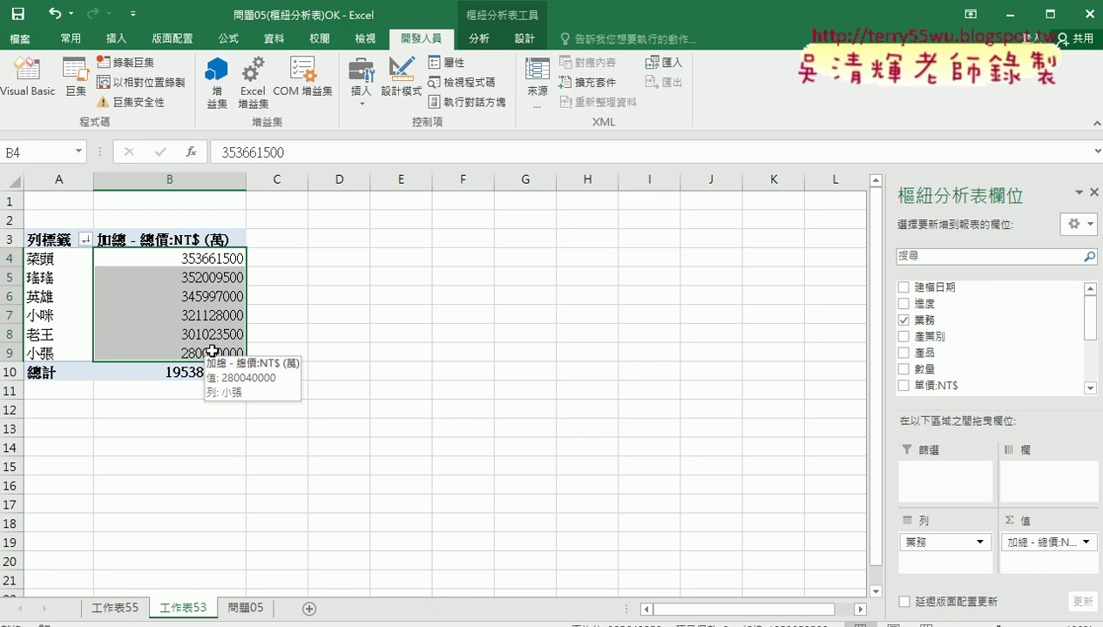
click(246, 608)
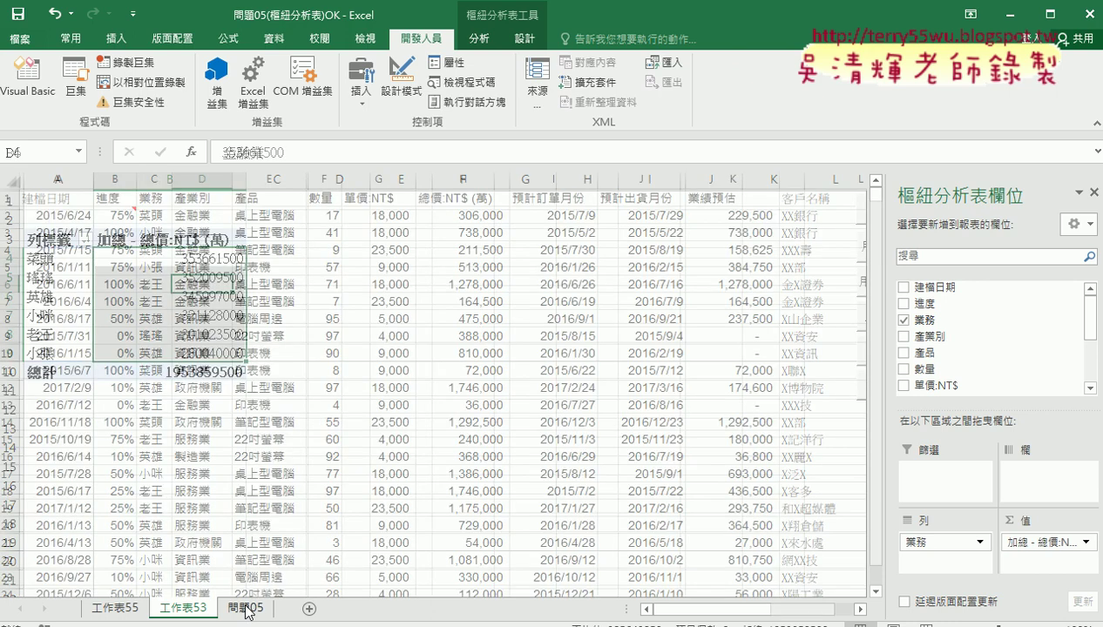
Step: Open the button's macro 用樞紐分割工作表1_分割 and review its i = 4 To 9 loop over sheet 樞紐
right_click(908, 247)
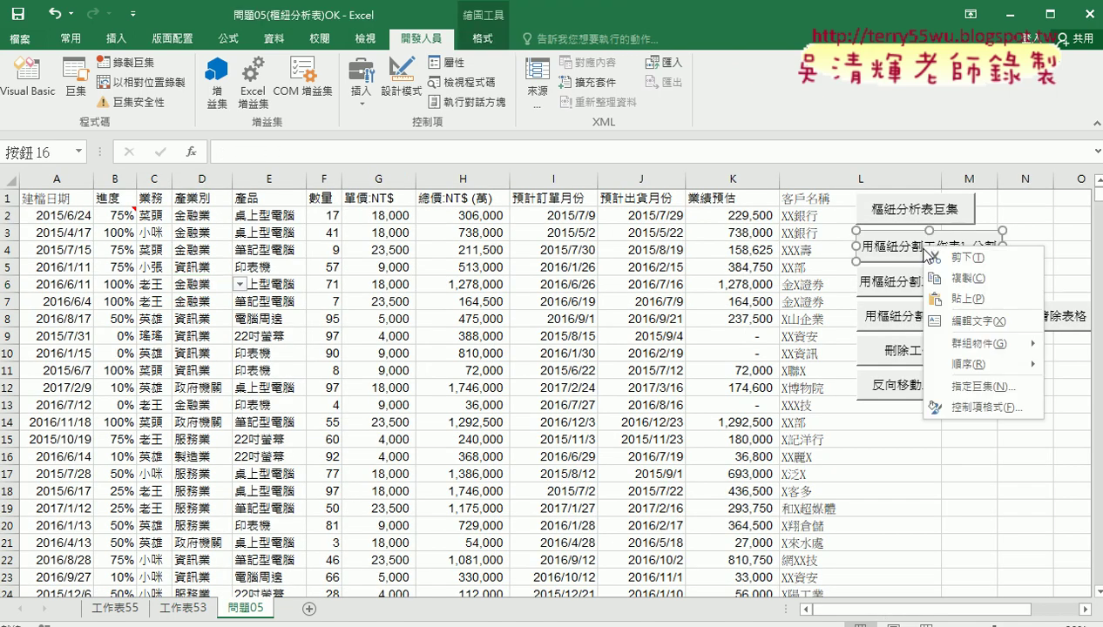
click(967, 384)
click(1063, 179)
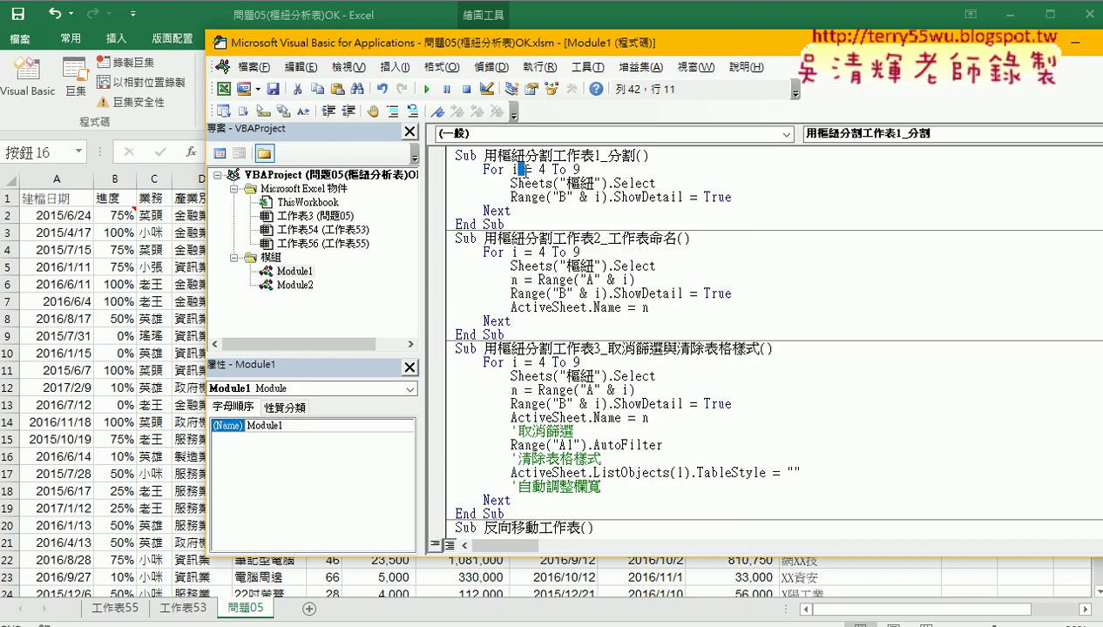
drag(579, 169, 455, 169)
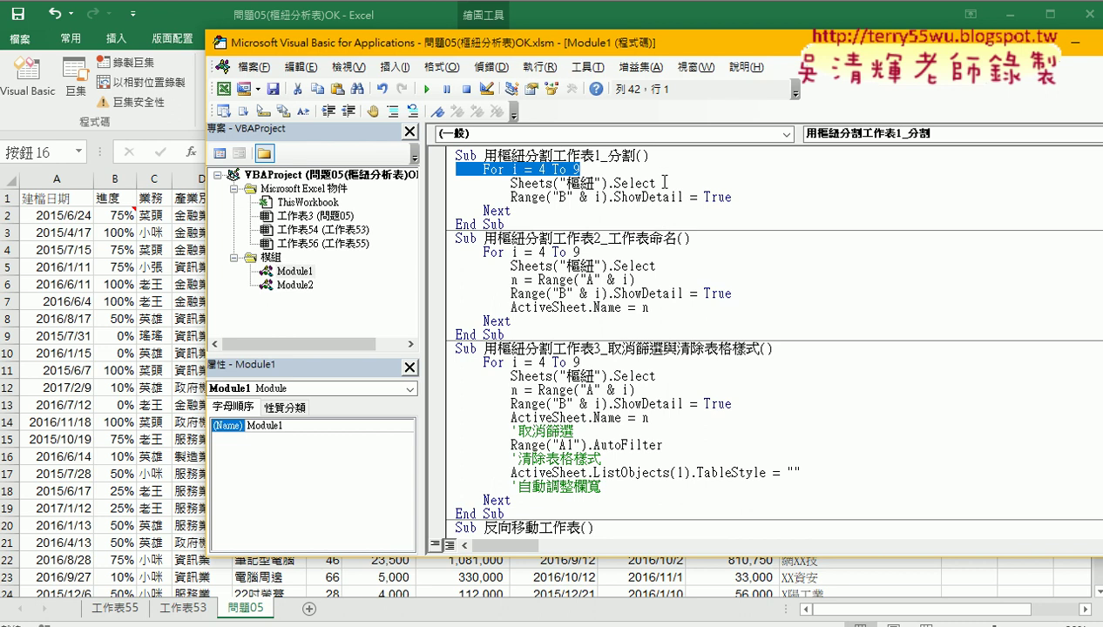
drag(656, 183, 511, 183)
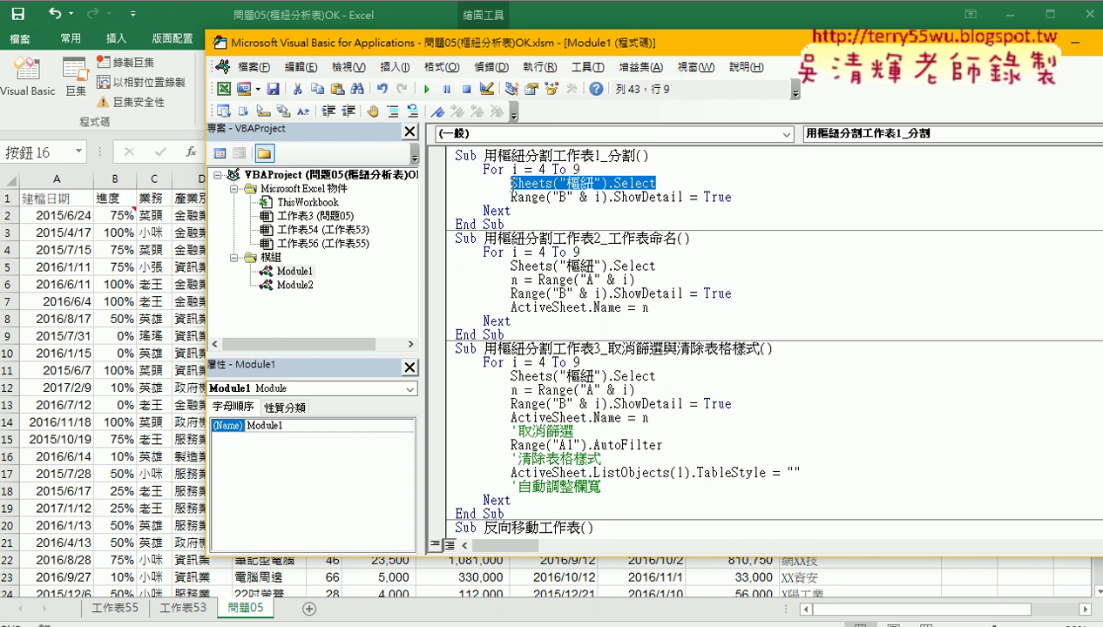
drag(594, 183, 567, 184)
key(ctrl+c)
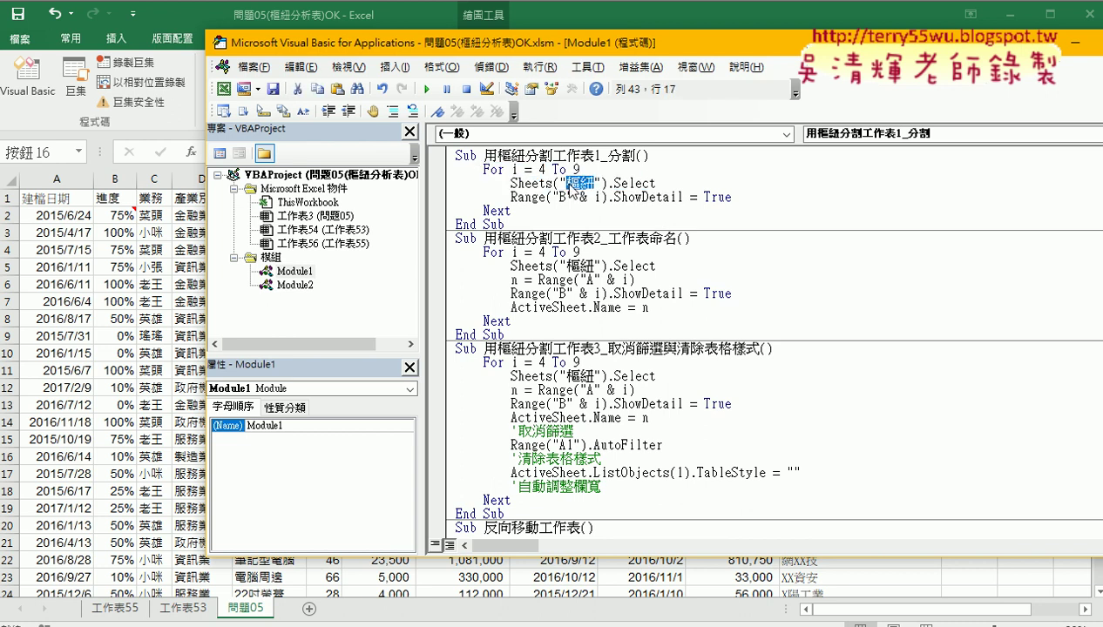
Step: Rename the pivot sheet 工作表53 to 樞紐
click(187, 606)
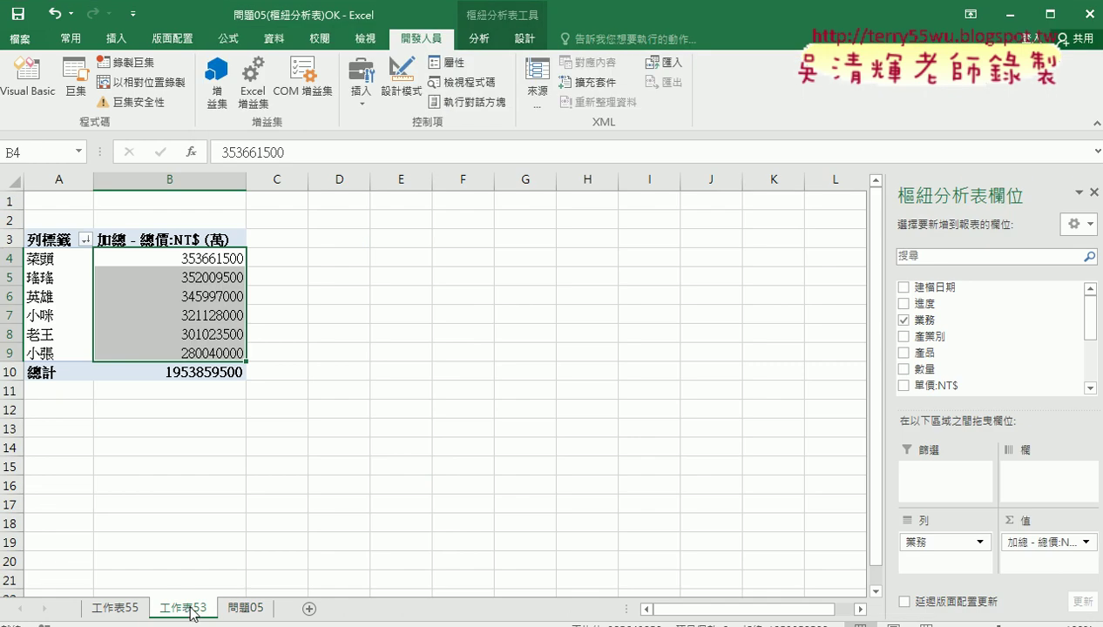
key(ctrl+v)
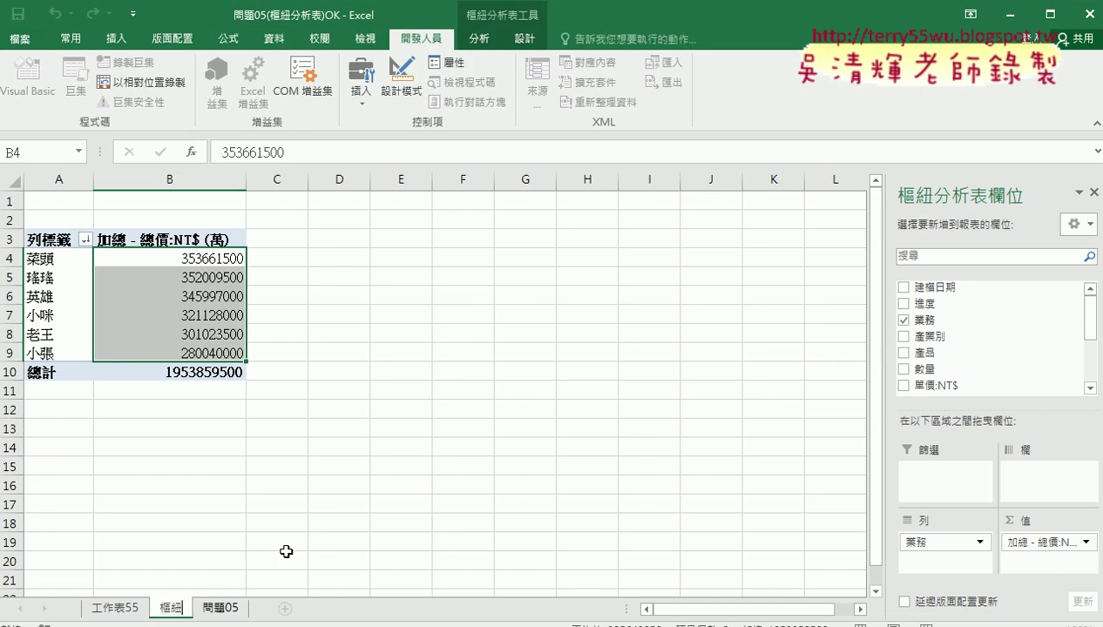
click(300, 498)
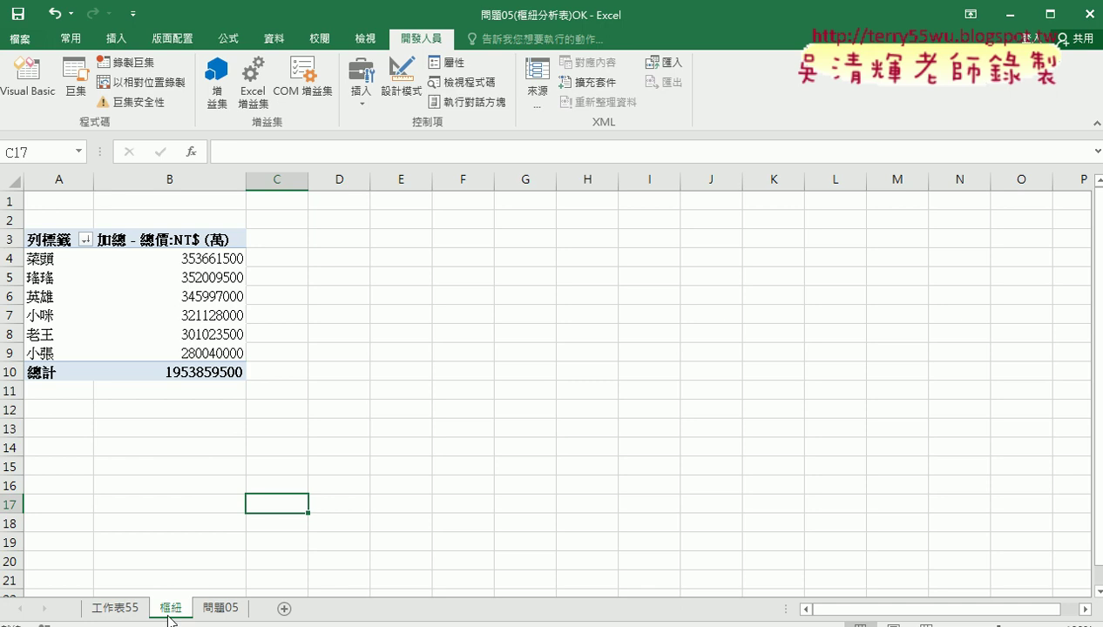
Step: Run 用樞紐分割工作表1_分割, creating detail sheets 工作表56 through 工作表61
click(442, 549)
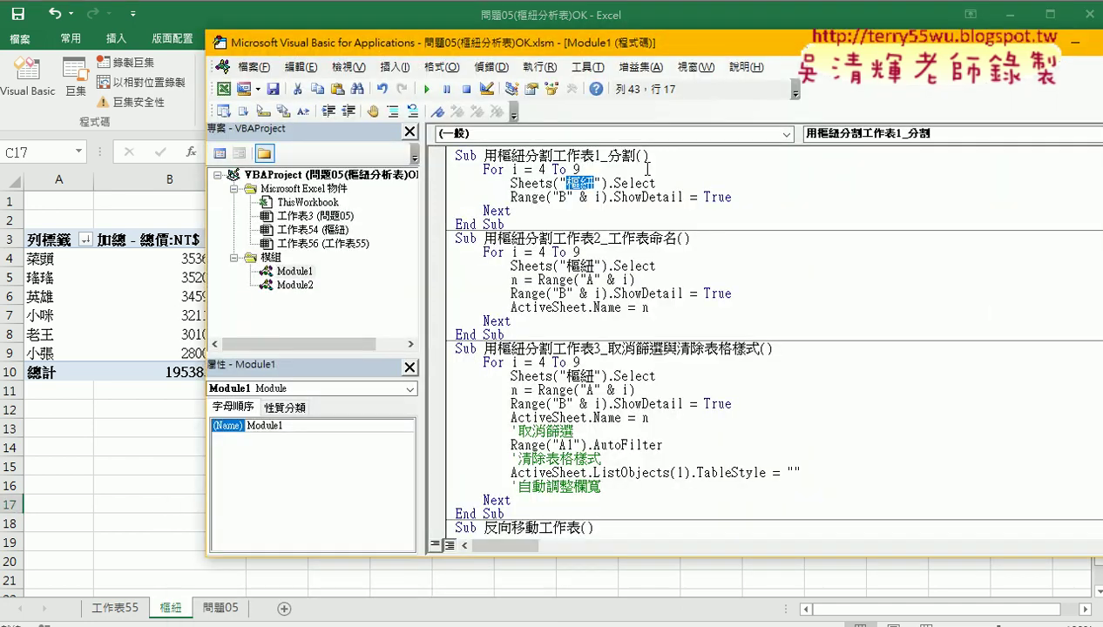
drag(656, 183, 510, 183)
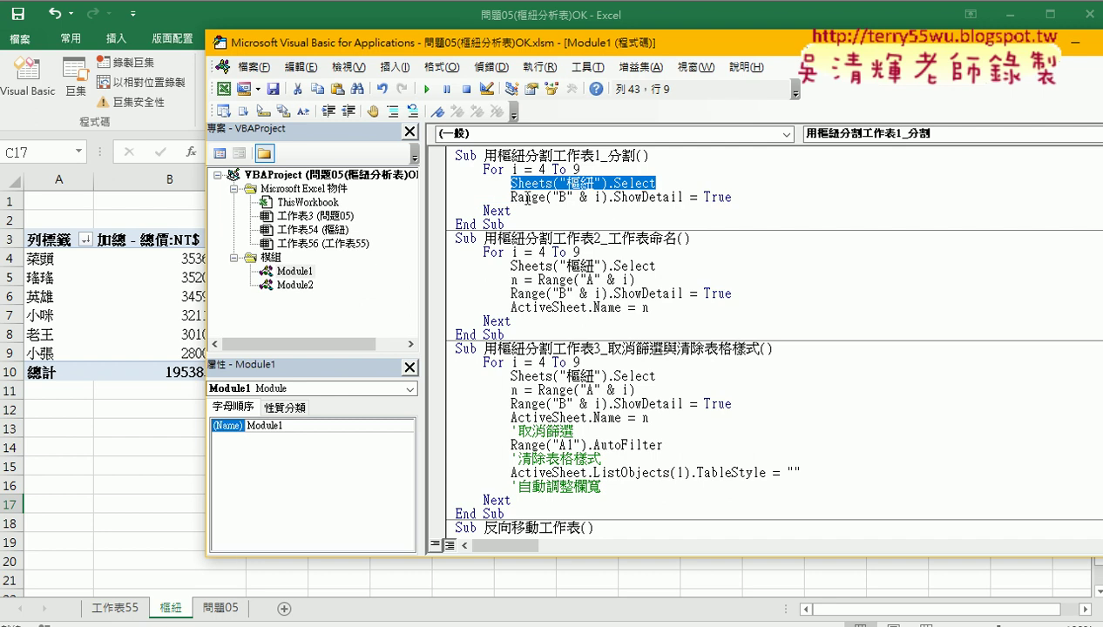
mouse_move(574, 197)
mouse_down()
mouse_move(554, 198)
mouse_move(580, 198)
mouse_up()
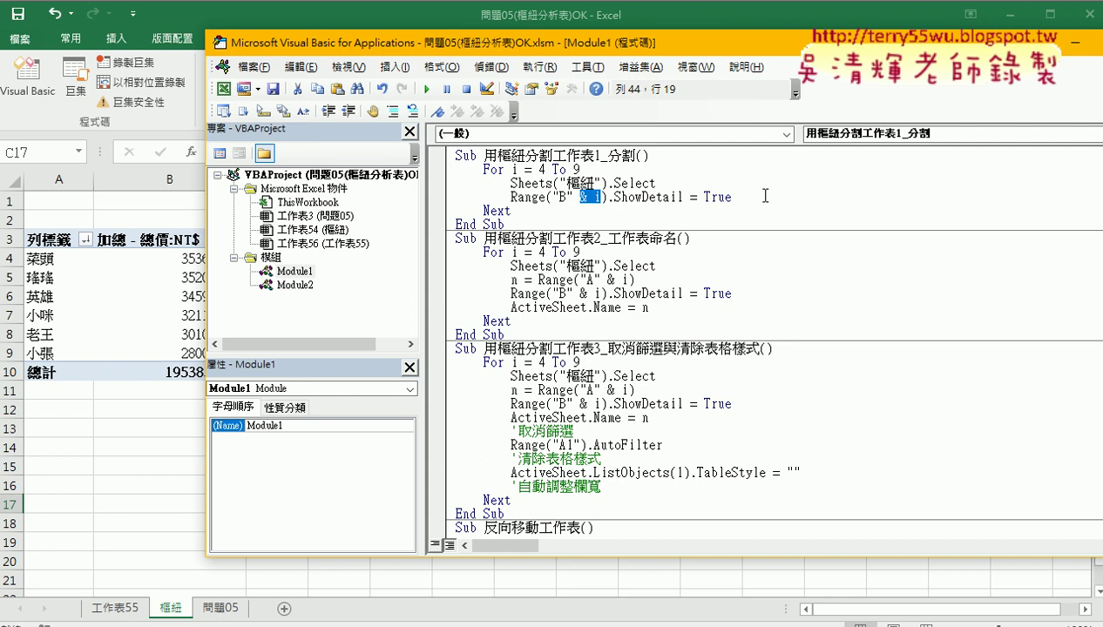
drag(732, 197, 511, 198)
click(564, 197)
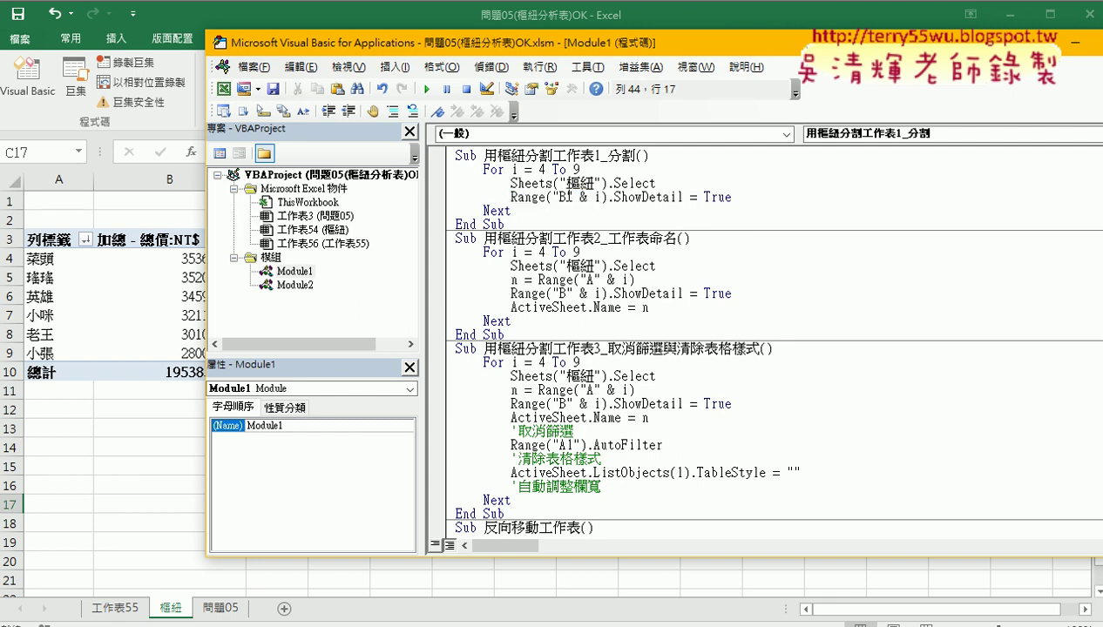
click(581, 169)
click(427, 90)
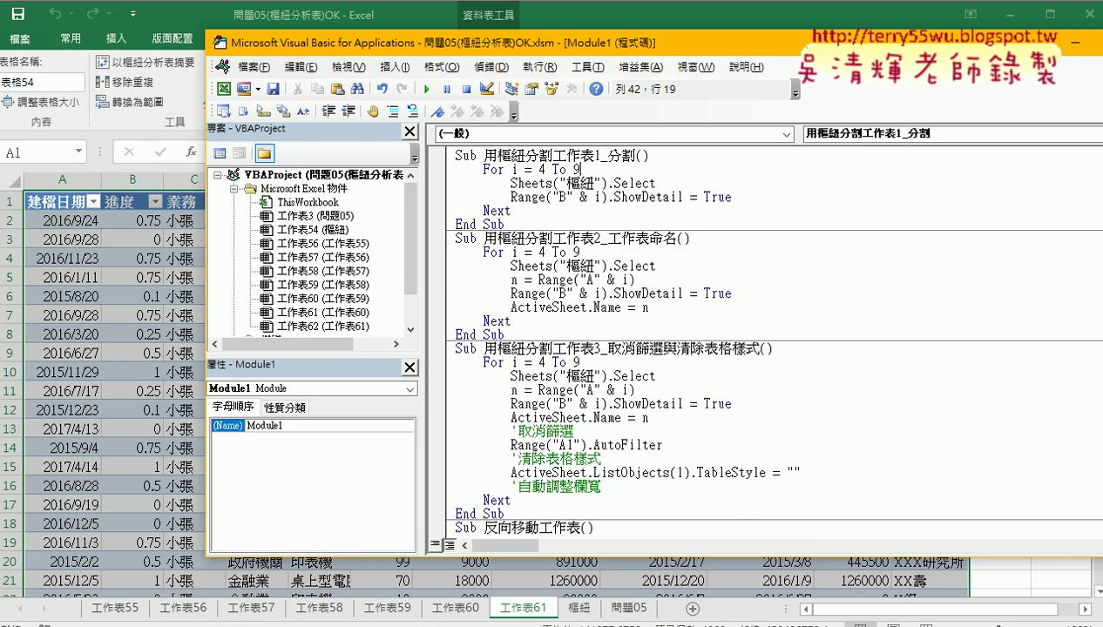
Step: Open Module2 and highlight 巨集1's Sheets(1).Range("A3") pivot destination
drag(408, 251, 409, 326)
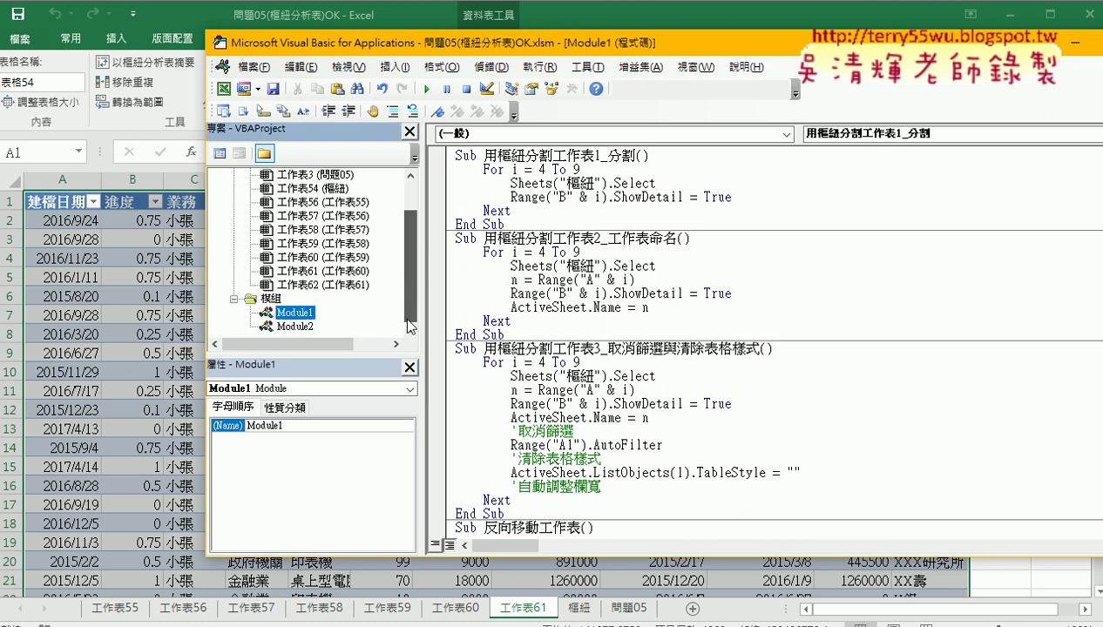
double_click(295, 326)
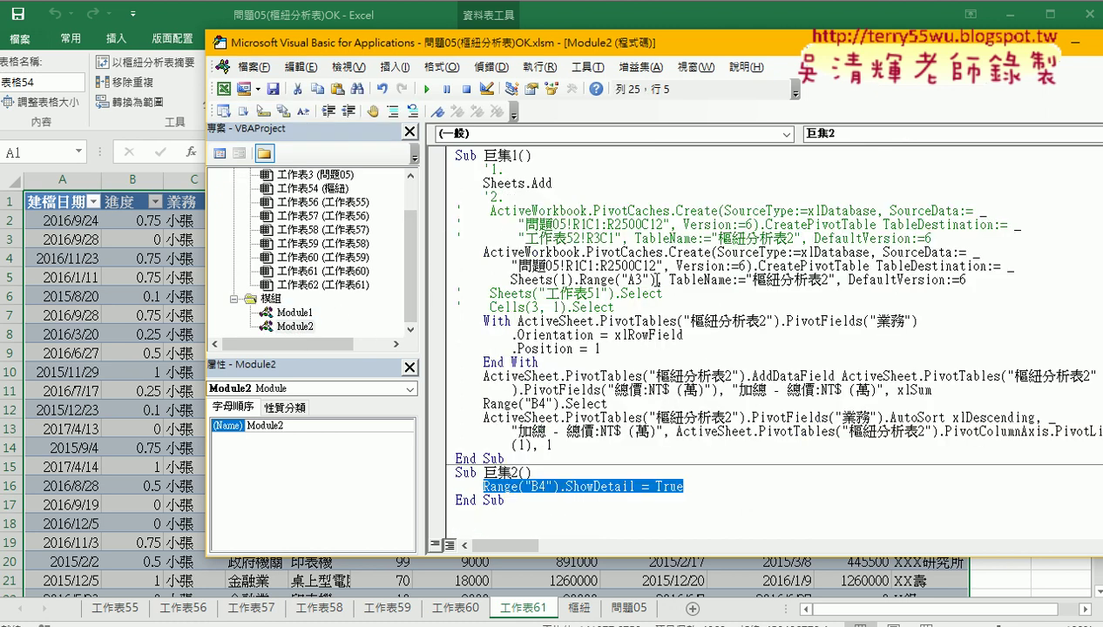
drag(655, 280, 510, 279)
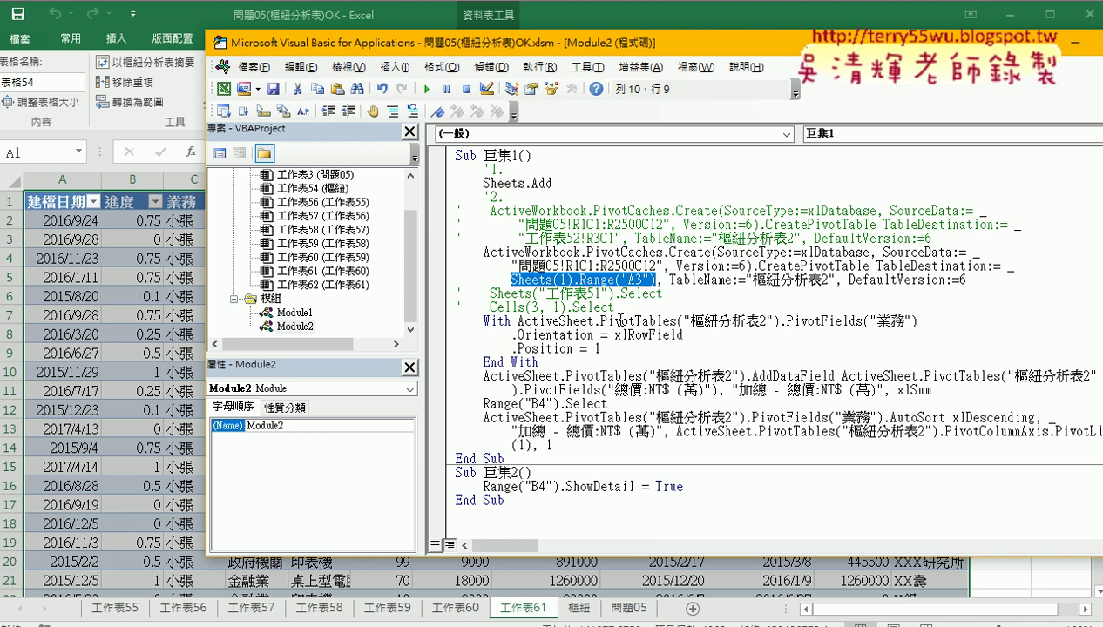